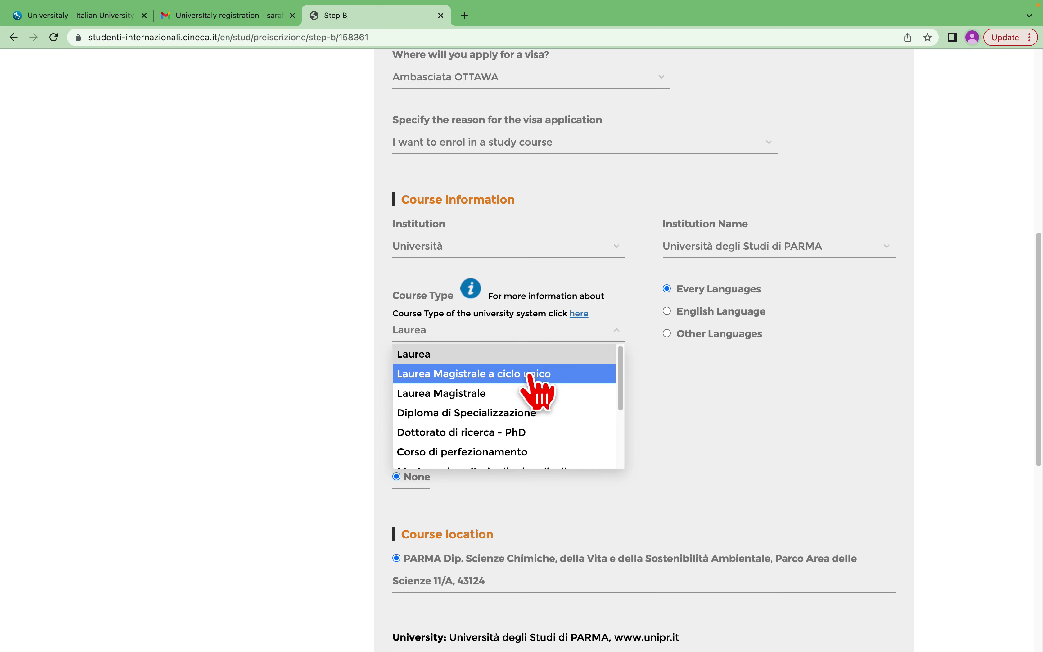
Step: Set the course type to Laurea Magistrale a ciclo unico and the course name to Medicine and Surgery - PARMA
left_click(529, 374)
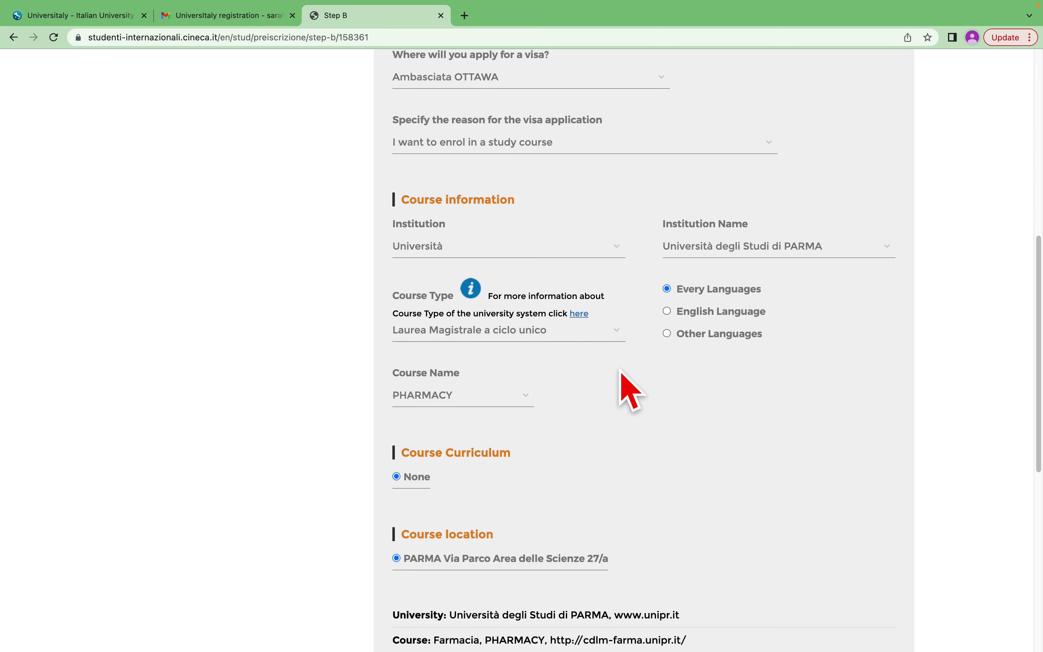
scroll(838, 351, "down", 3)
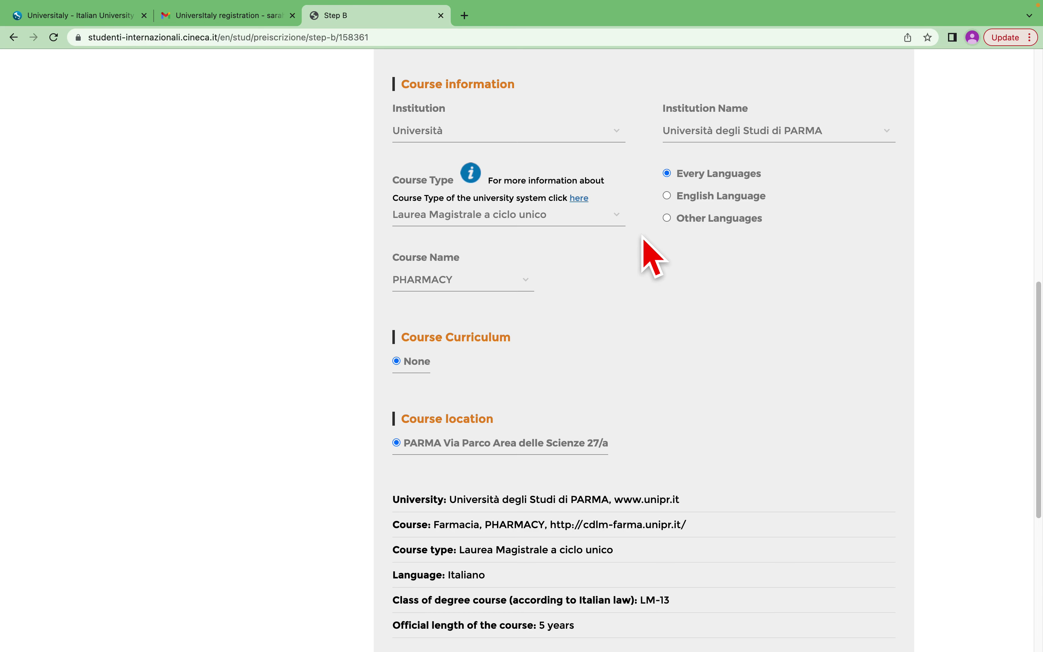
scroll(643, 237, "down", 3)
left_click(521, 151)
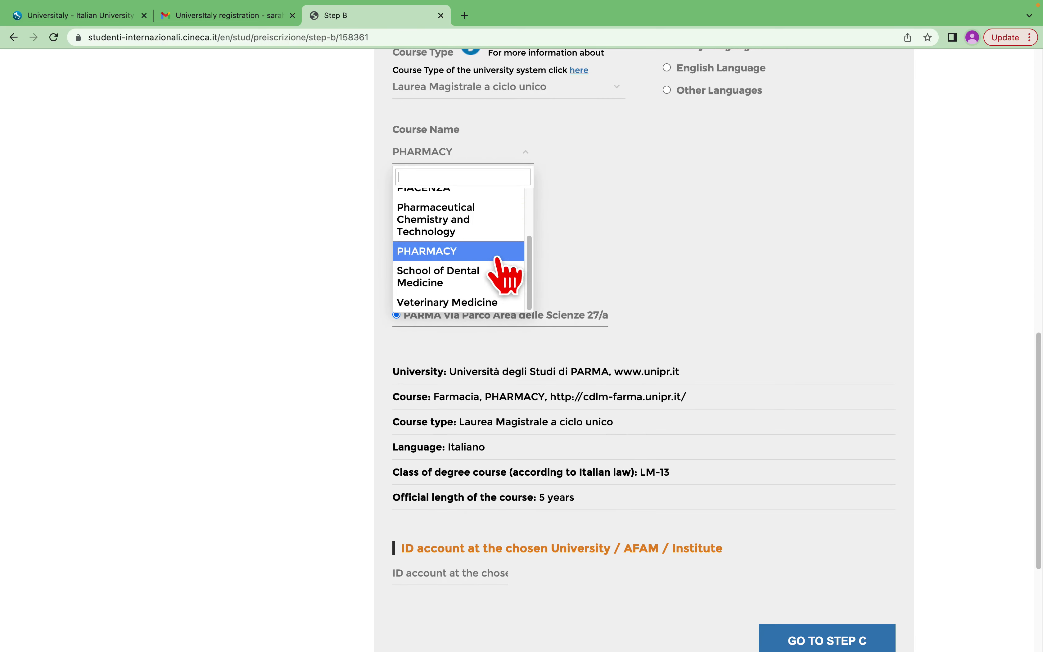
scroll(506, 274, "down", 2)
scroll(508, 185, "up", 3)
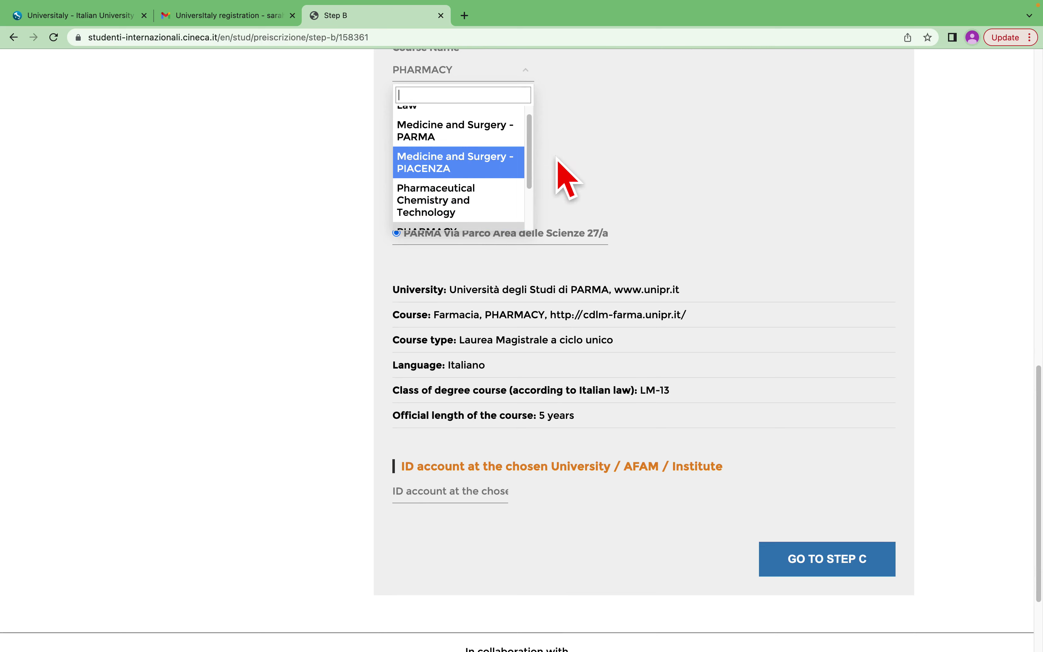
scroll(560, 175, "up", 3)
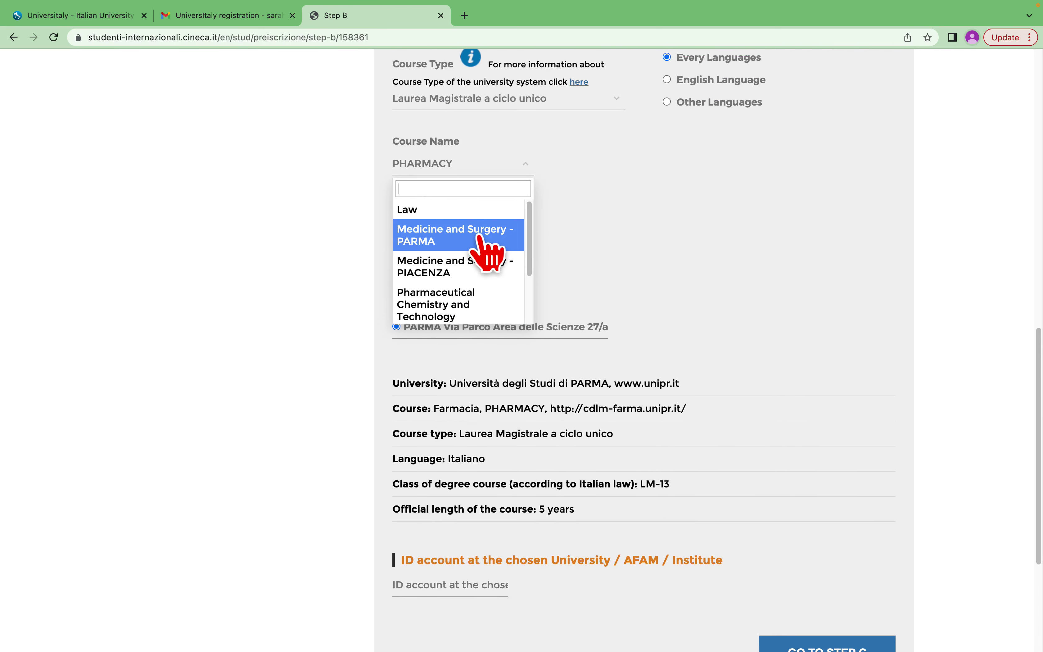
scroll(480, 236, "down", 1)
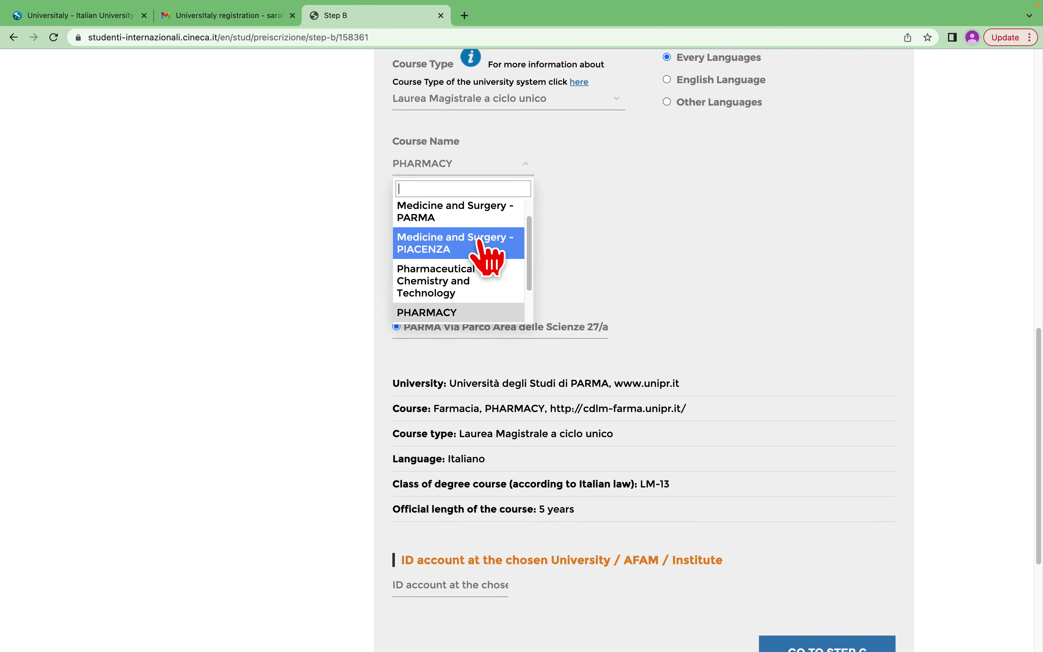
left_click(464, 211)
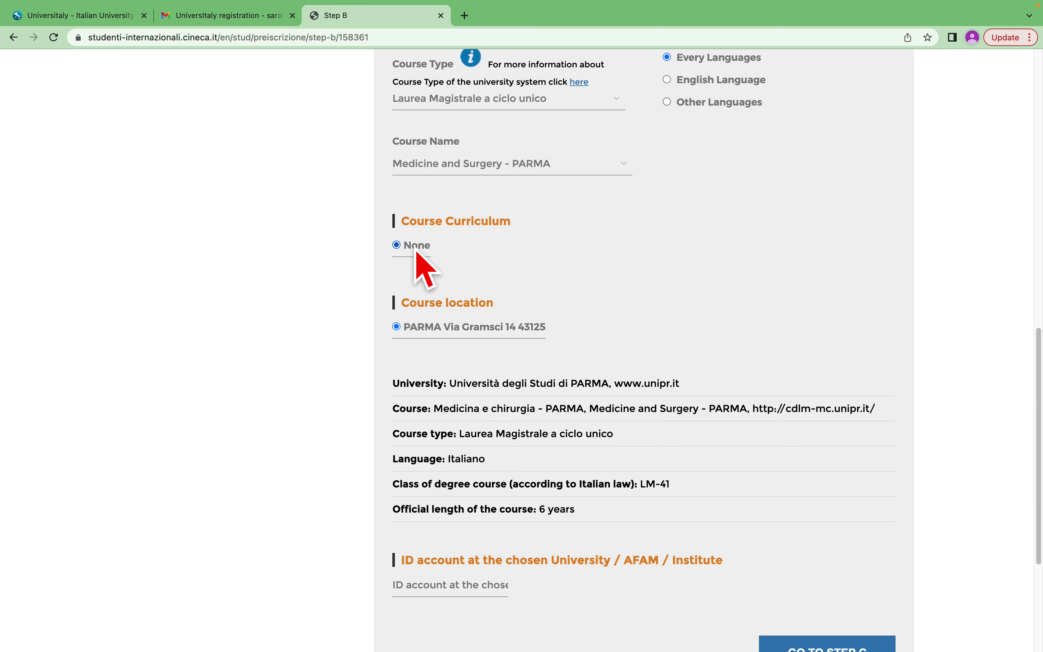
scroll(669, 259, "down", 3)
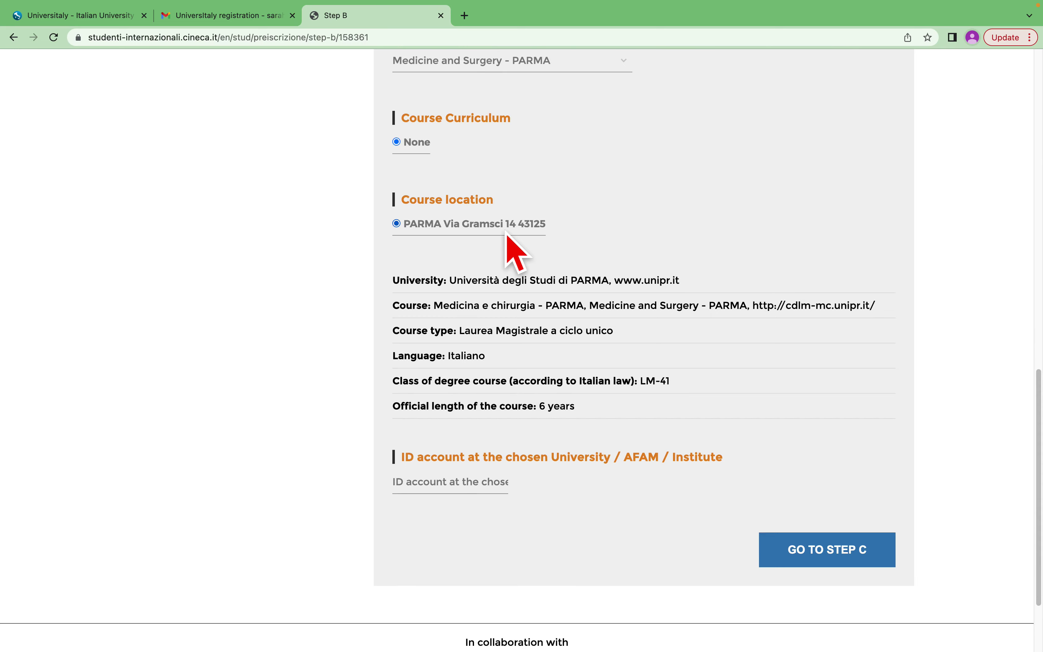
scroll(732, 229, "down", 3)
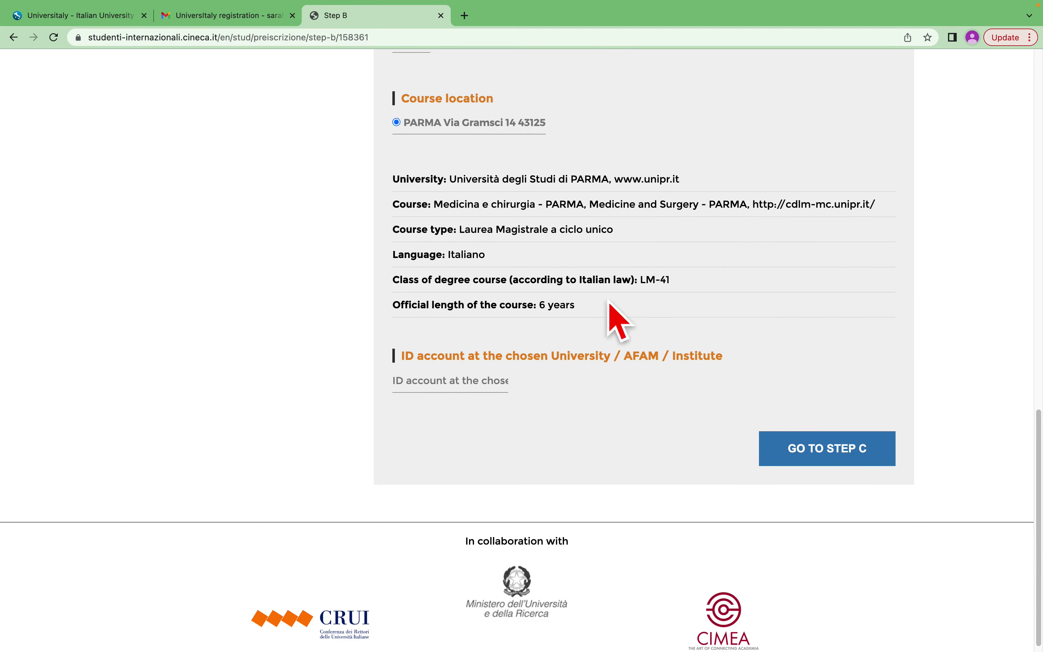
scroll(579, 323, "up", 2)
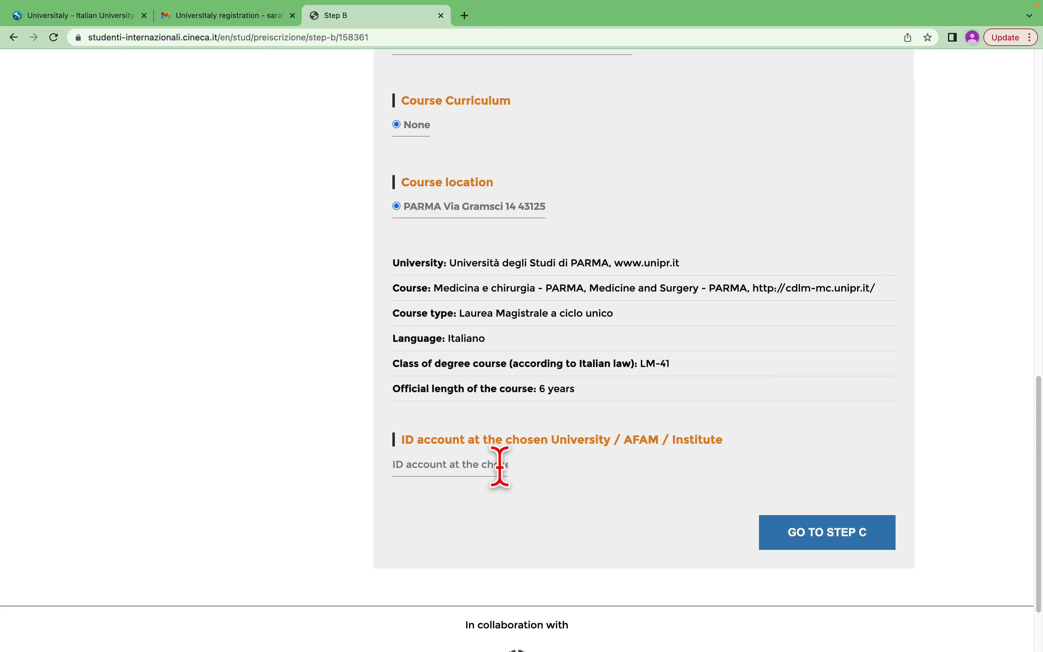
Step: Switch to Acrobat Reader and read the step B and STEP C instructions in universitaly_step_by_step.pdf
key("ctrl+Left")
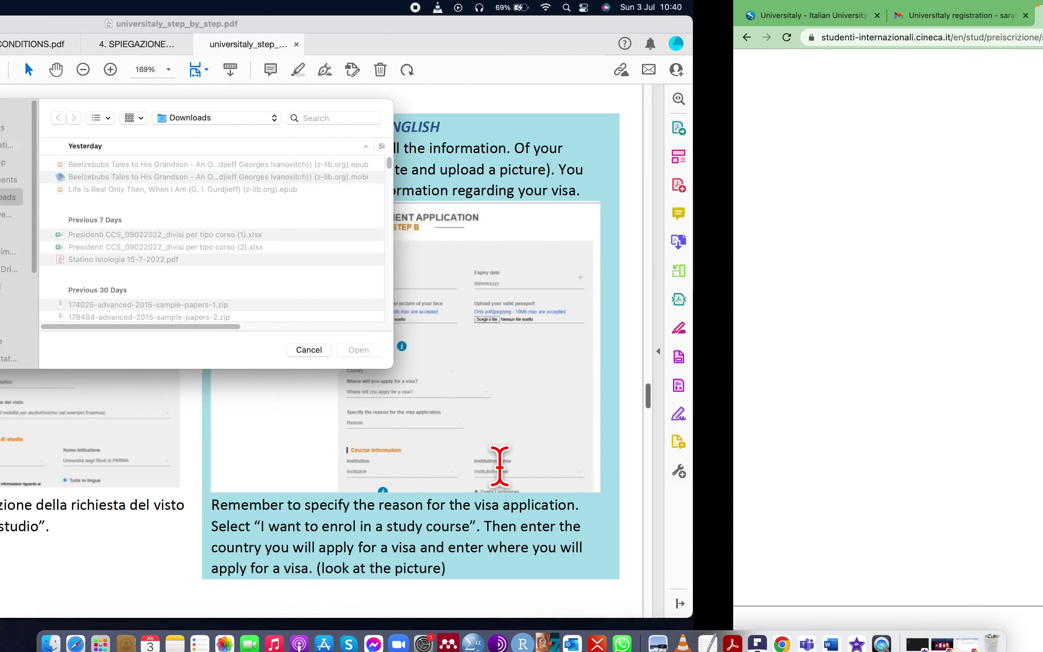
left_click(601, 403)
left_click(602, 404)
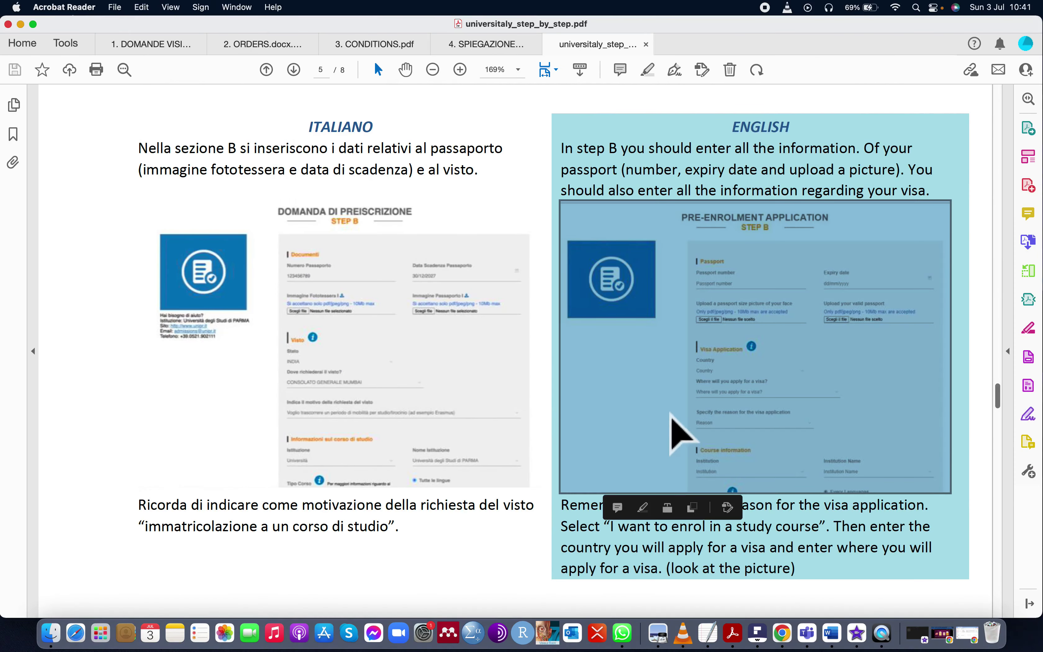
left_click(536, 548)
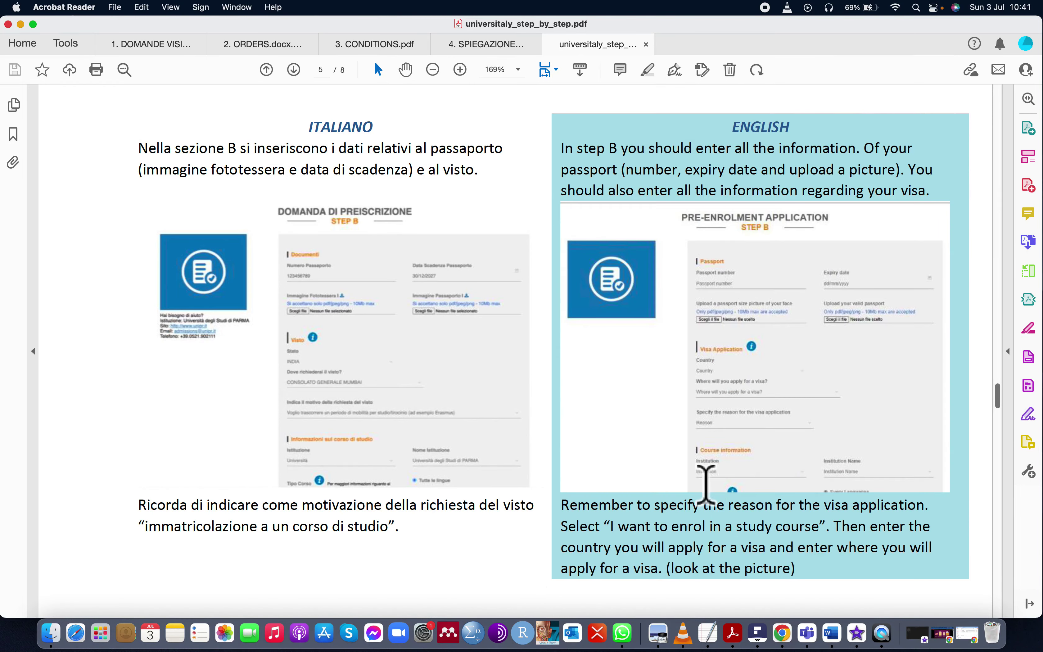
scroll(709, 491, "down", 10)
scroll(706, 486, "down", 6)
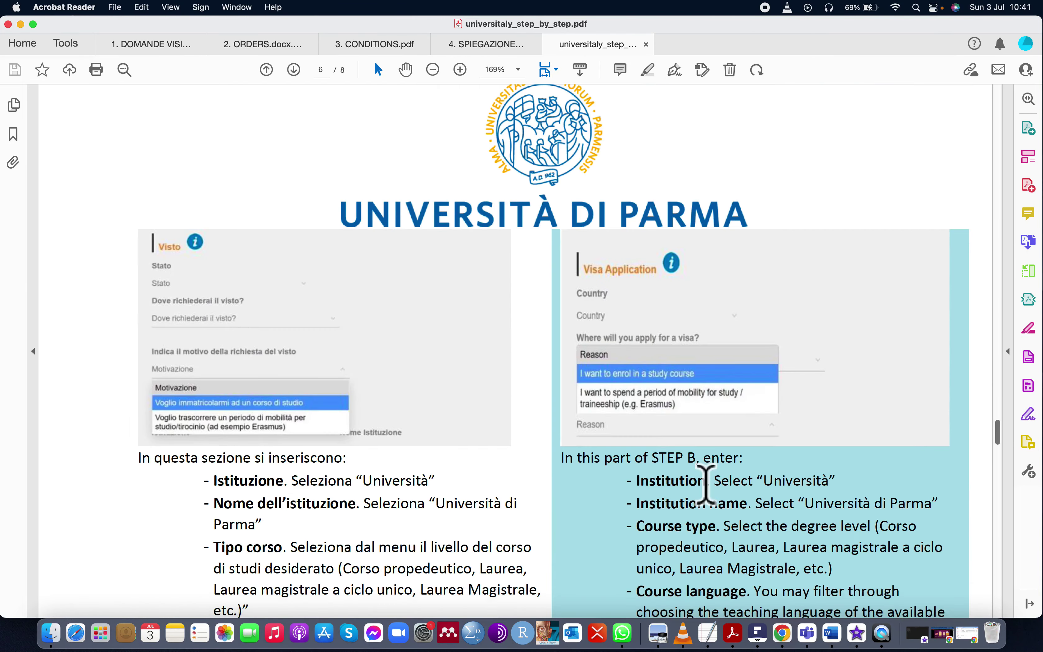
scroll(706, 487, "up", 5)
scroll(706, 487, "down", 4)
scroll(706, 479, "down", 5)
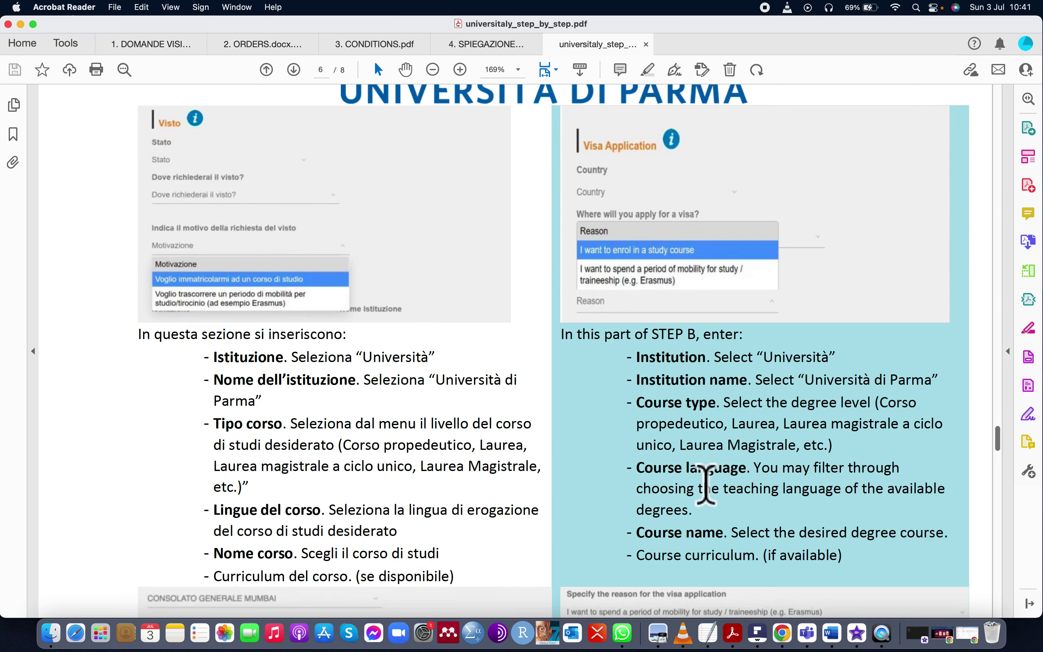
scroll(706, 482, "down", 14)
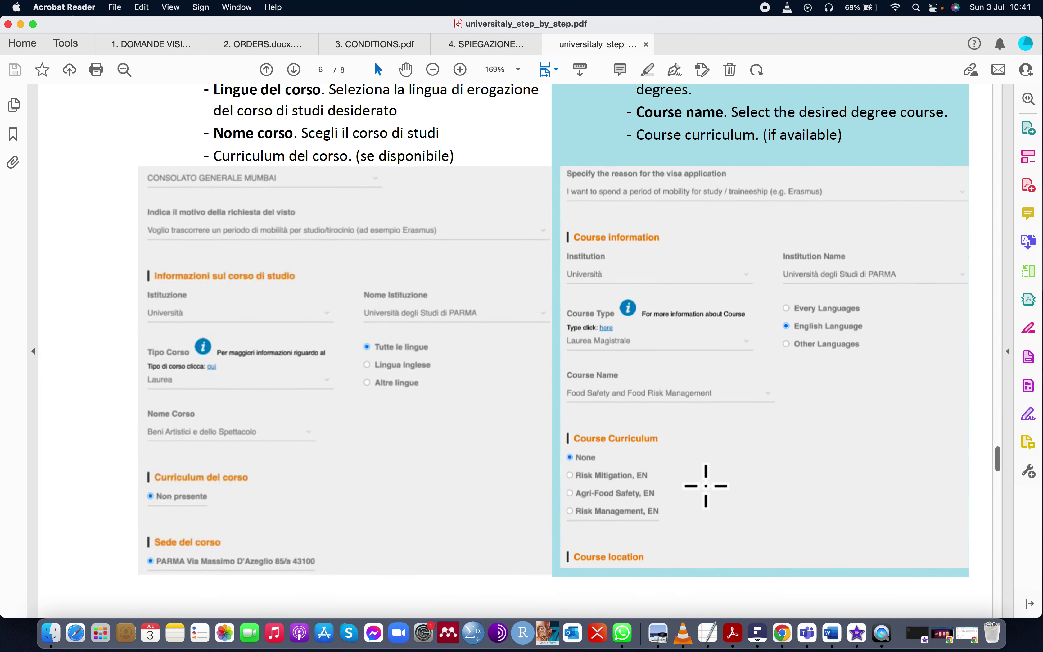
scroll(706, 486, "down", 20)
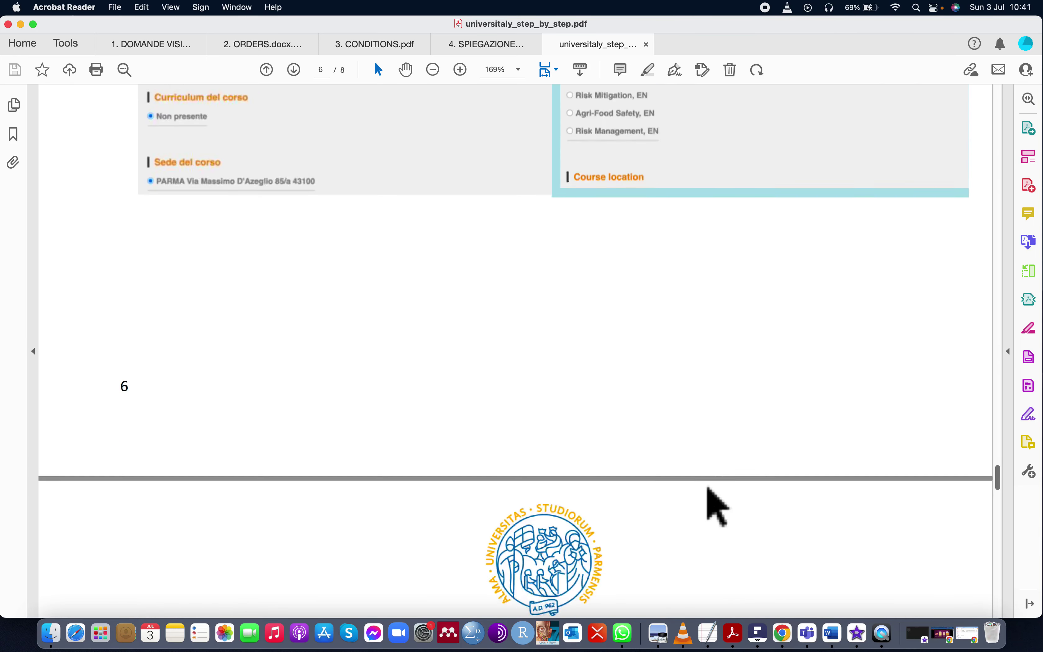
scroll(706, 486, "down", 6)
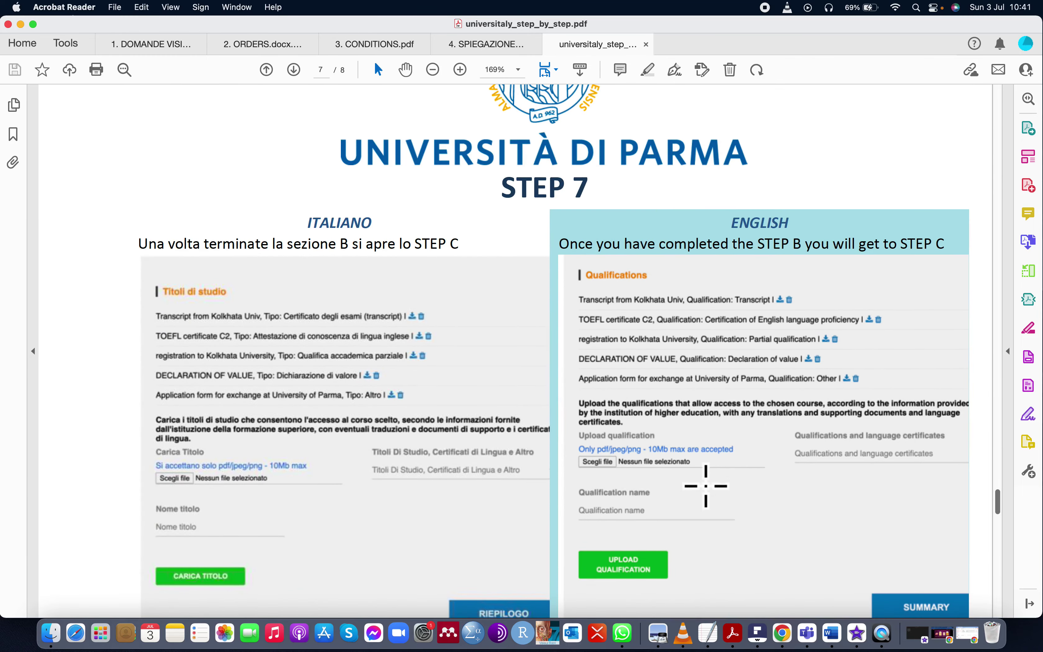
scroll(706, 486, "down", 3)
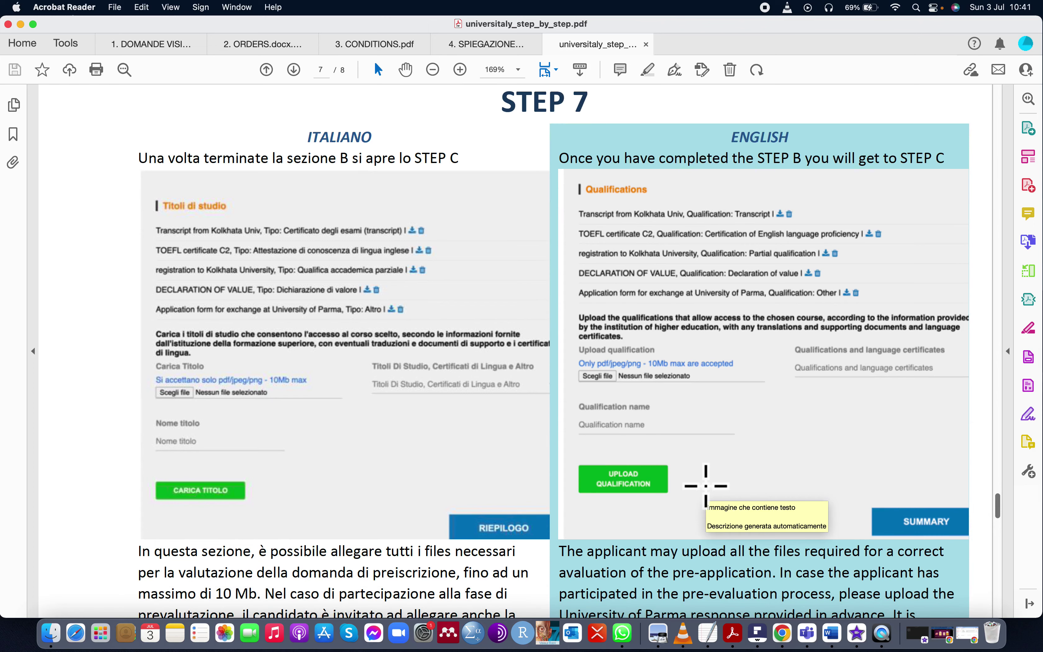
Step: Return to the browser and continue the pre-enrolment application to Step C
key("ctrl+Right")
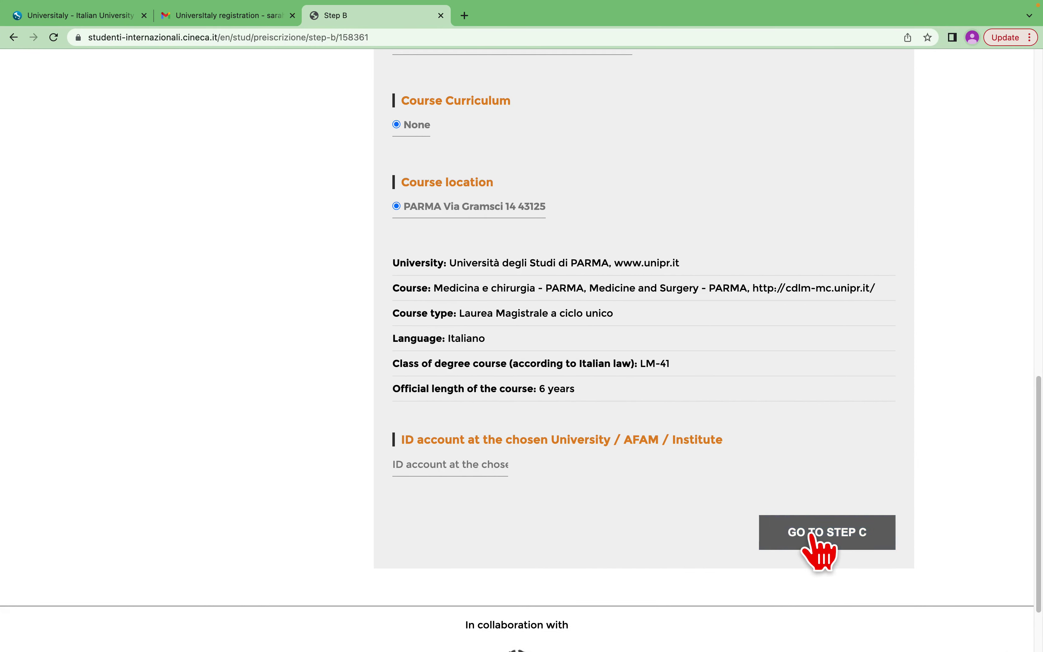
left_click(822, 544)
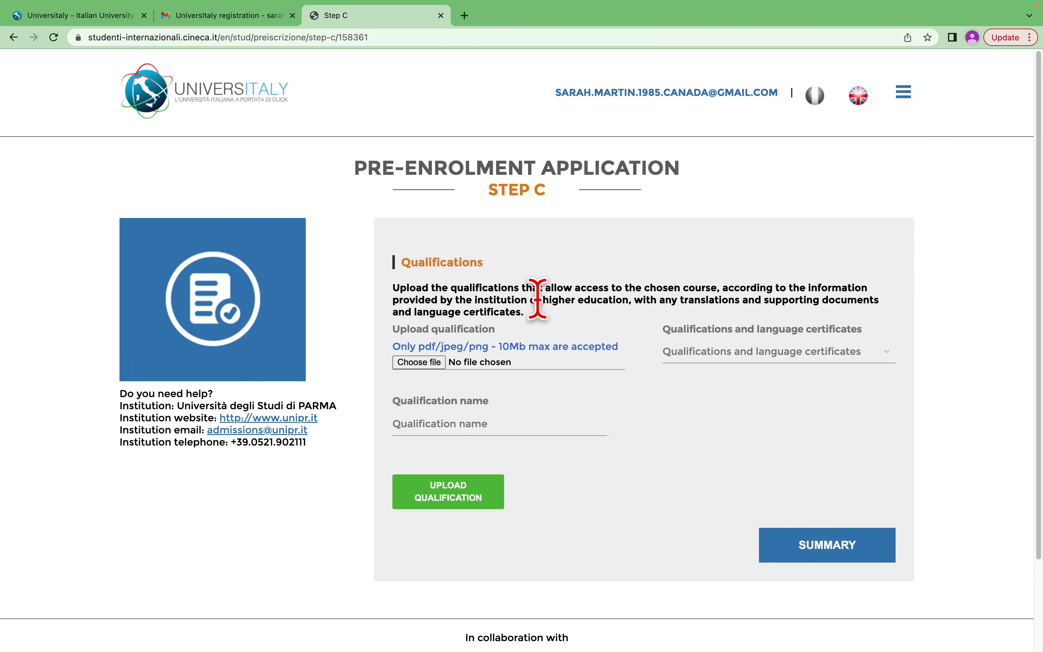
scroll(621, 394, "down", 3)
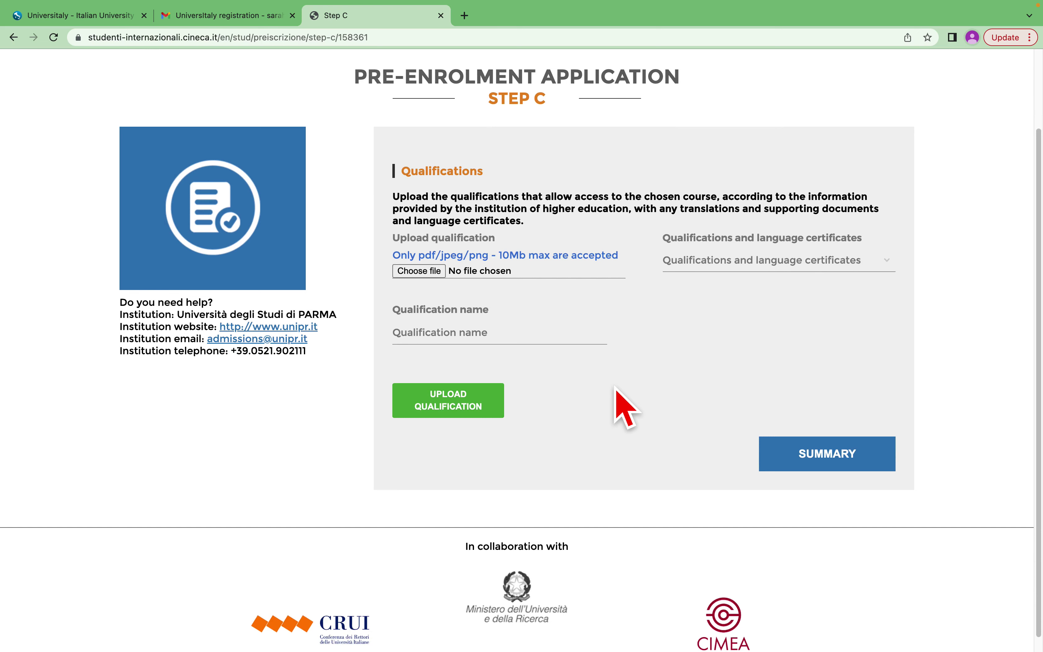
scroll(623, 399, "down", 1)
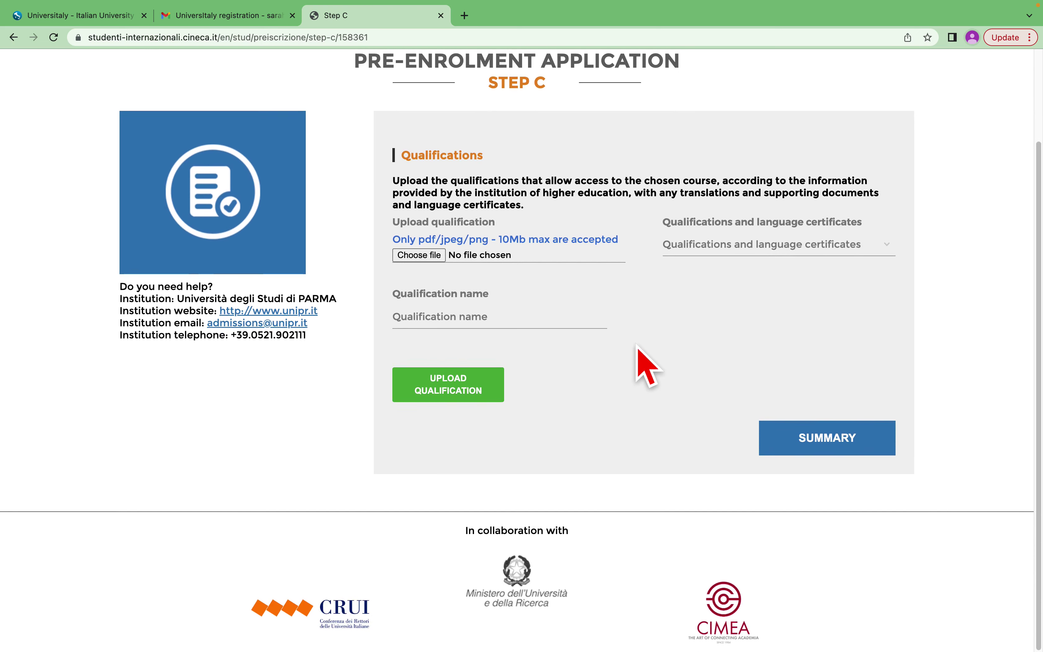
Step: Choose the Italian Language Certificate (Certificato di lingua italiana) JPEG from the UNIVERSITALY folder as the qualification file
left_click(434, 258)
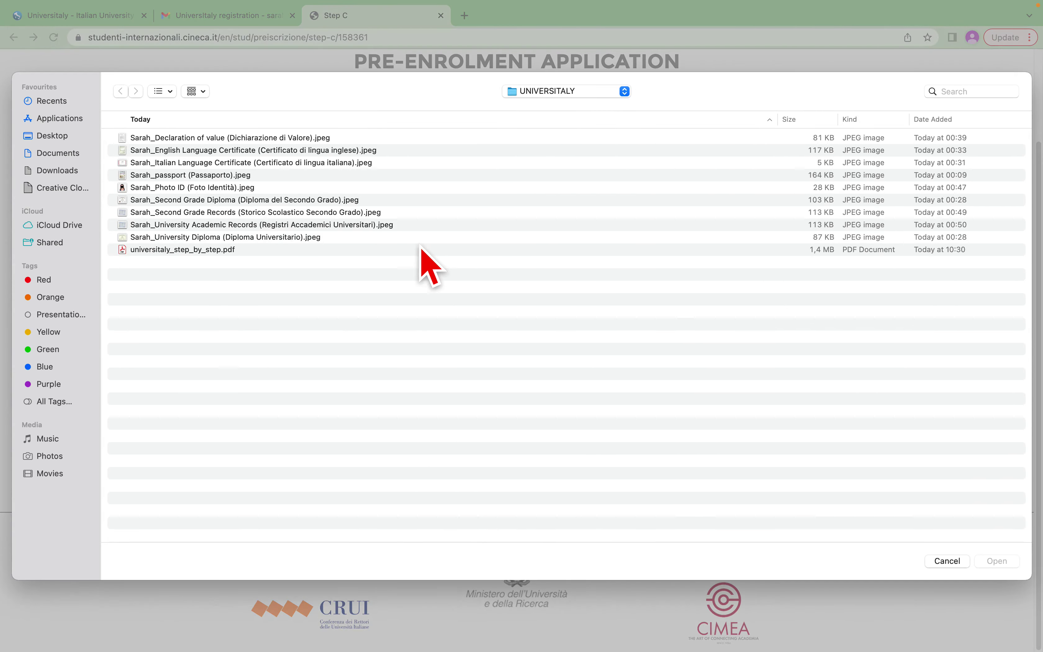
left_click(208, 151)
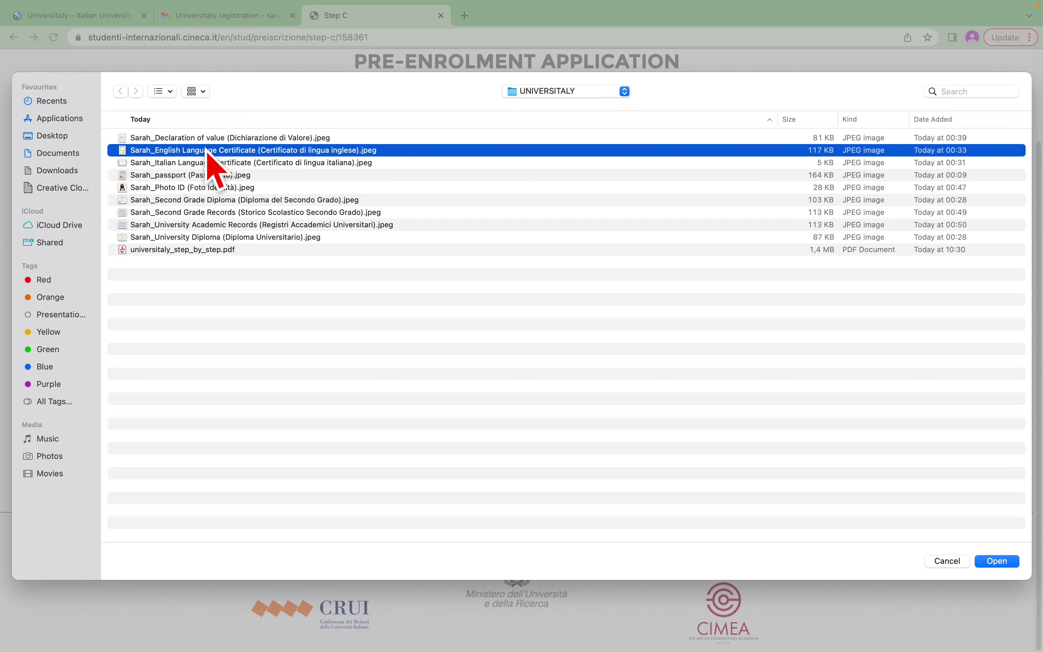
left_click(207, 163)
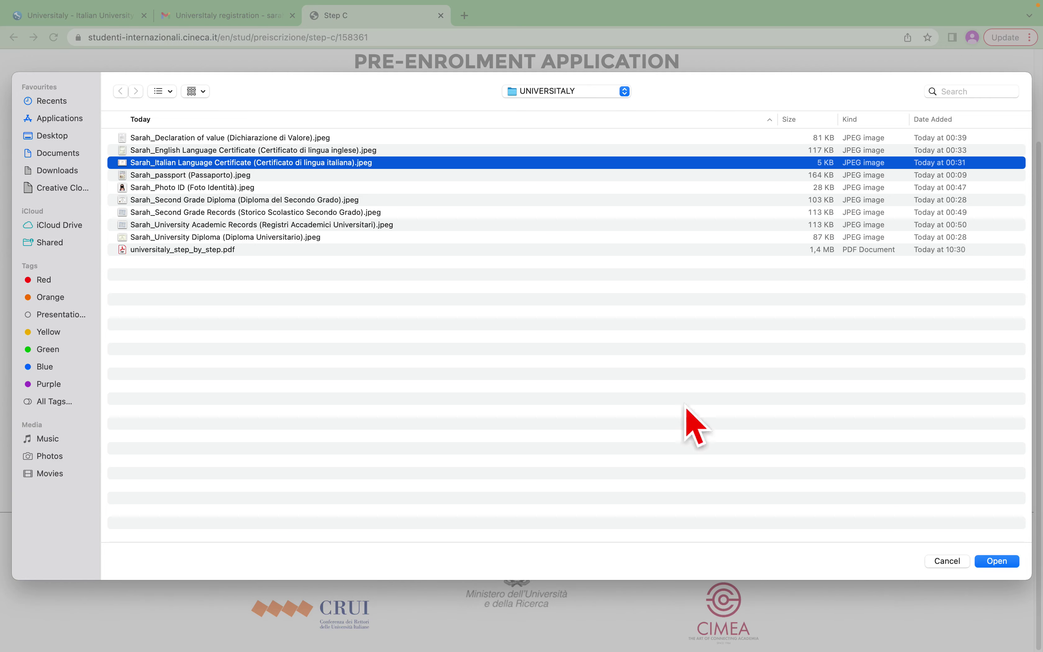
left_click(998, 561)
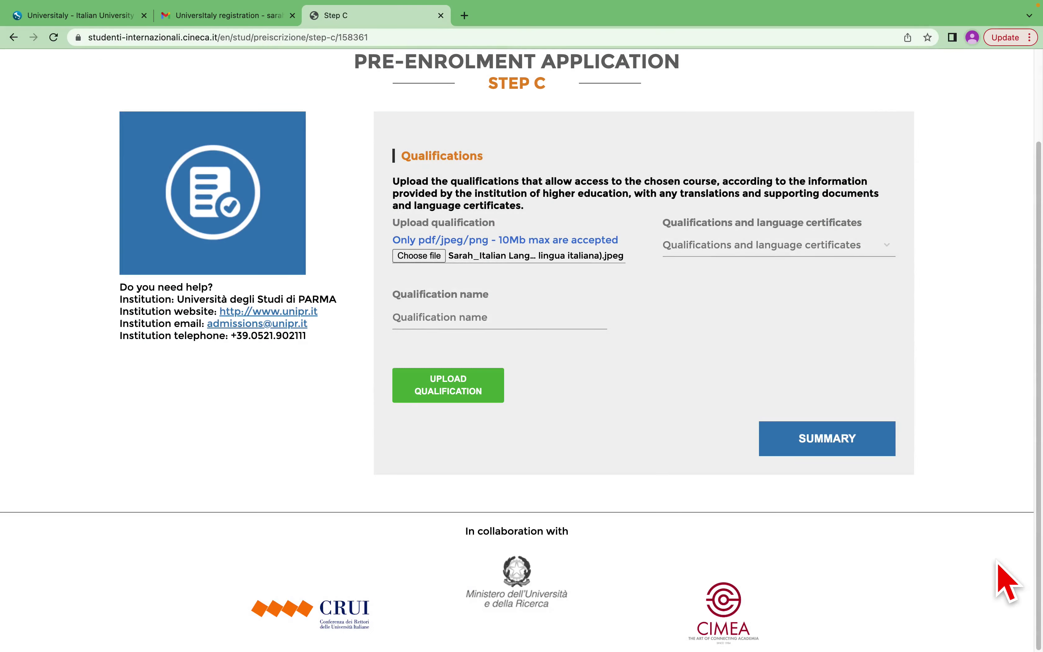
Step: Name the qualification with the applicant's first name, an underscore and "Certificato di Lingua Italiana"
left_click(426, 321)
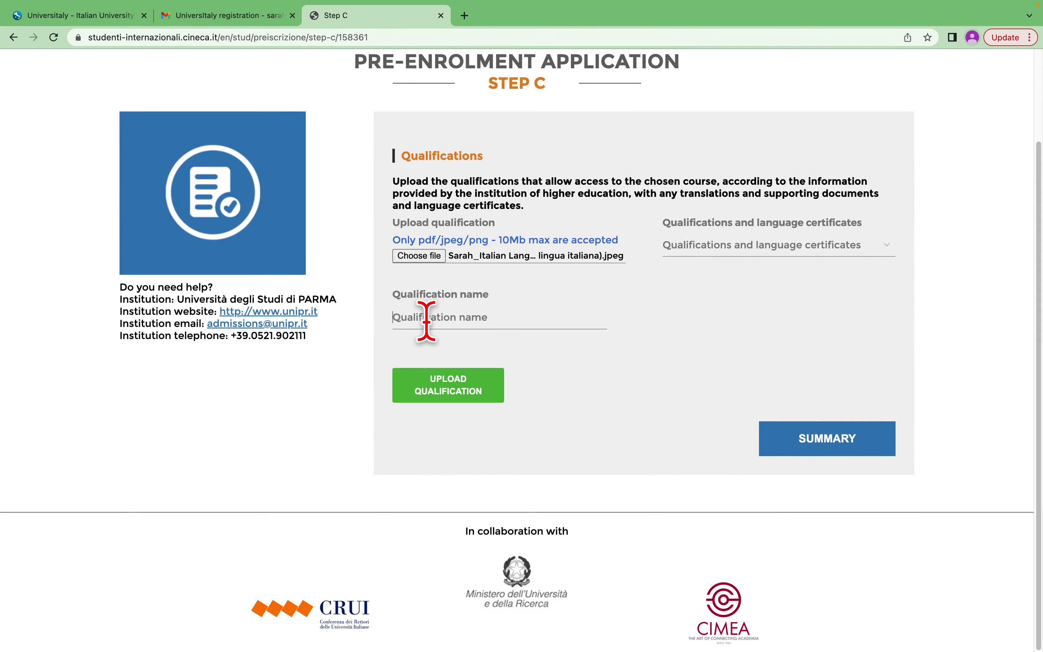
type("C")
key("BackSpace")
type("Sarah_Certifica")
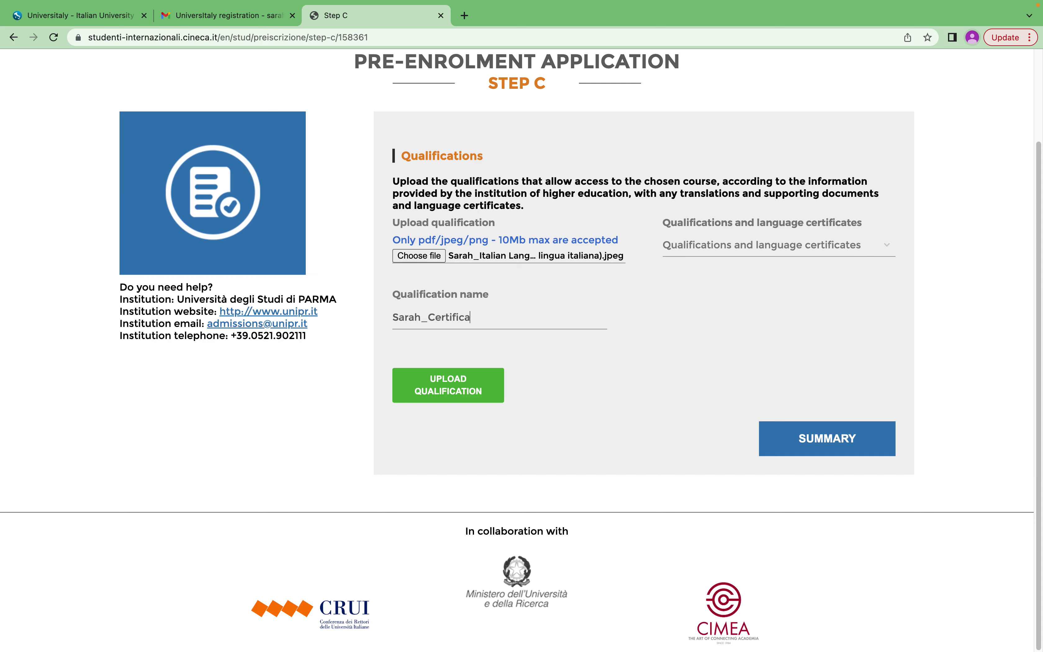
type("to Italiano")
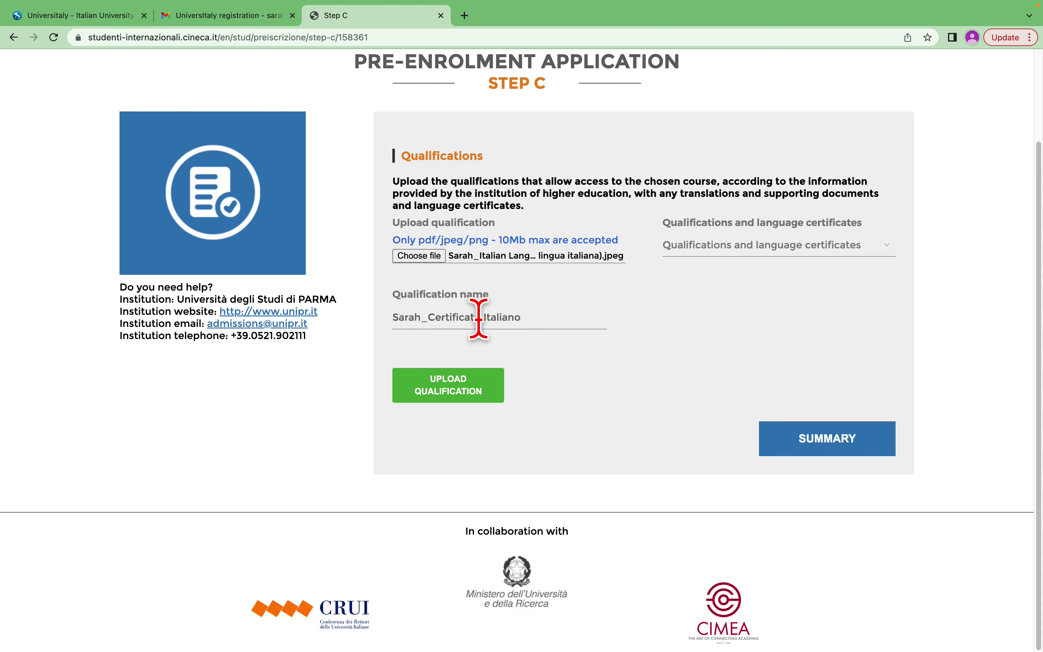
left_click(584, 376)
left_click(481, 317)
type("di")
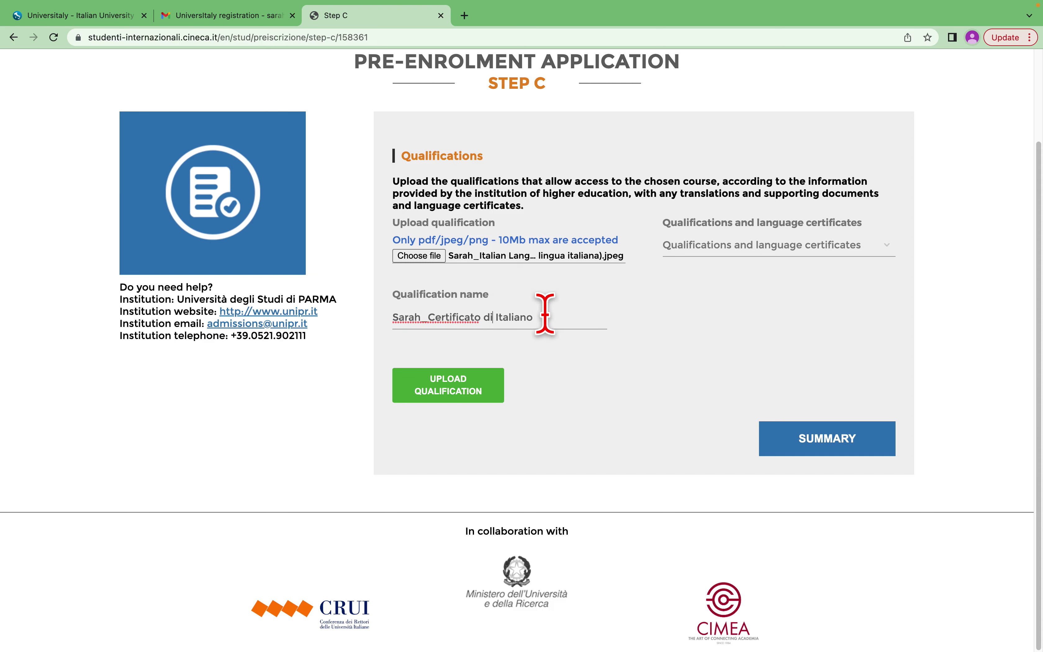
type(" L ")
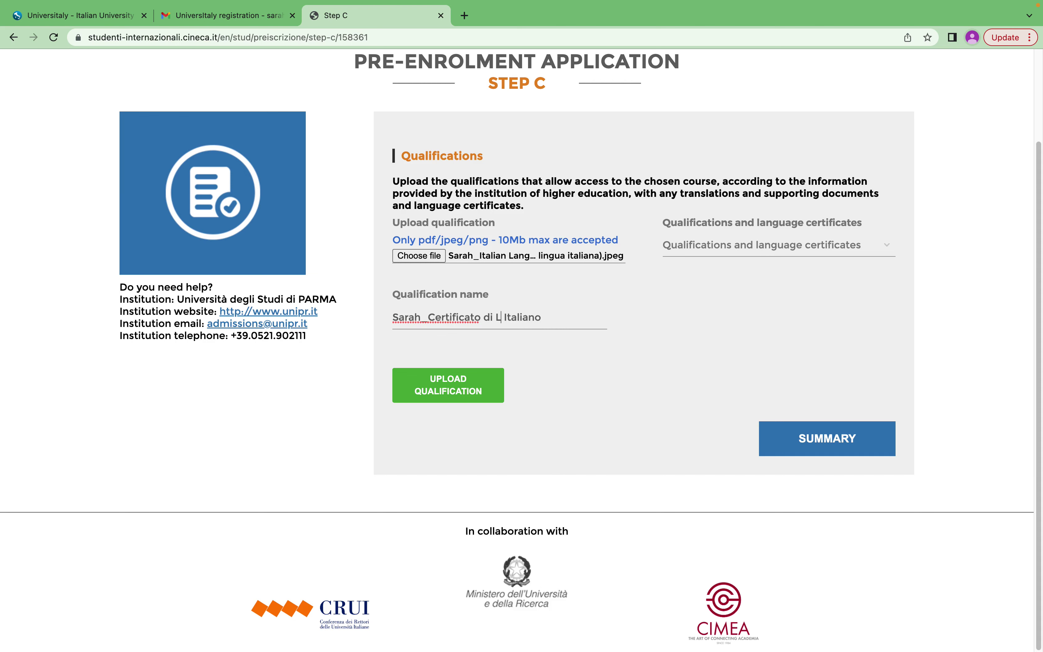
type("ingua")
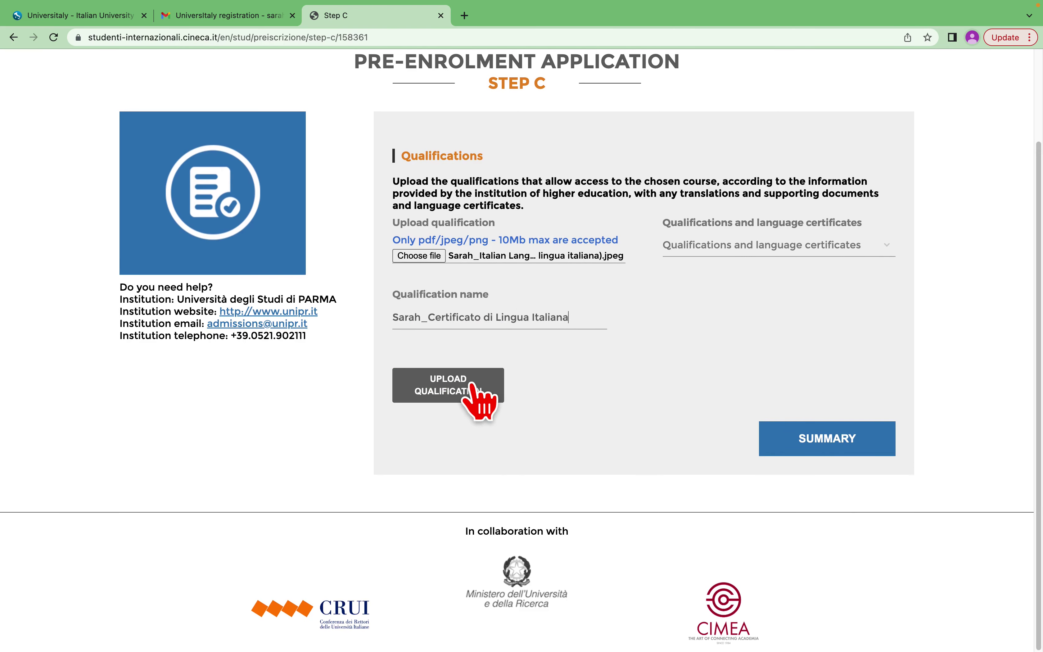
Step: Classify the Italian language certificate as Certification of Italian language proficiency and upload the qualification
left_click(471, 385)
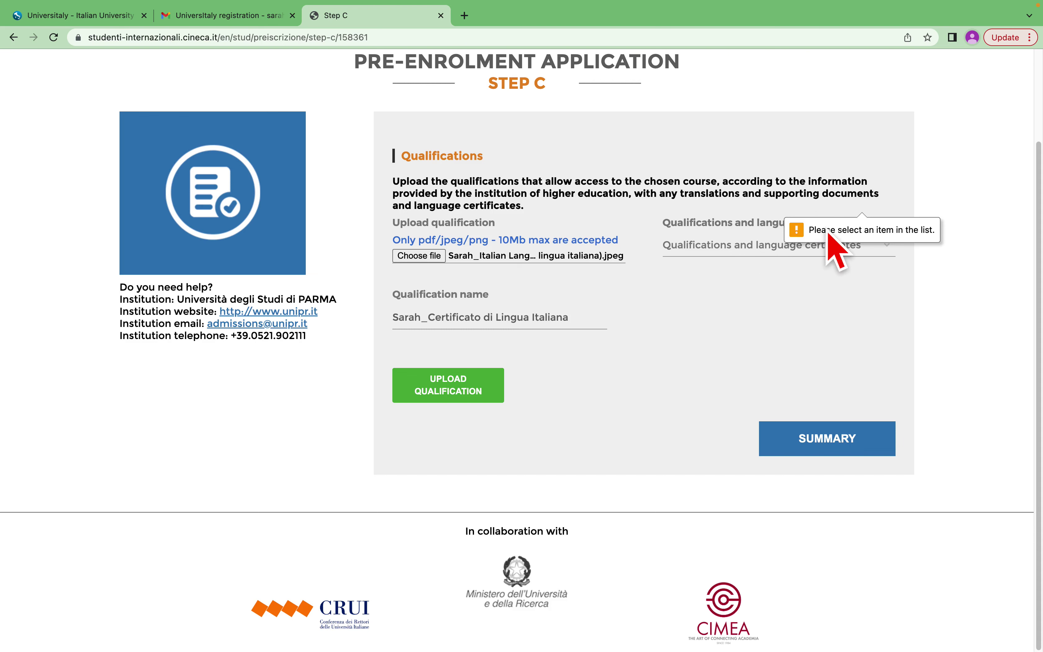
left_click(735, 246)
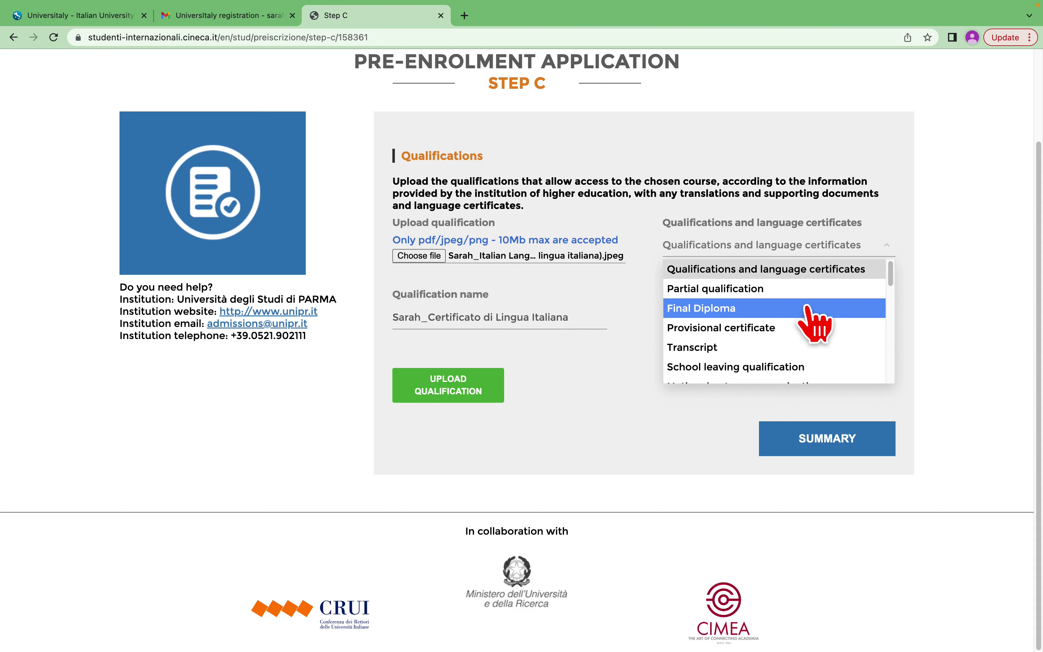
scroll(842, 315, "down", 3)
scroll(841, 312, "down", 5)
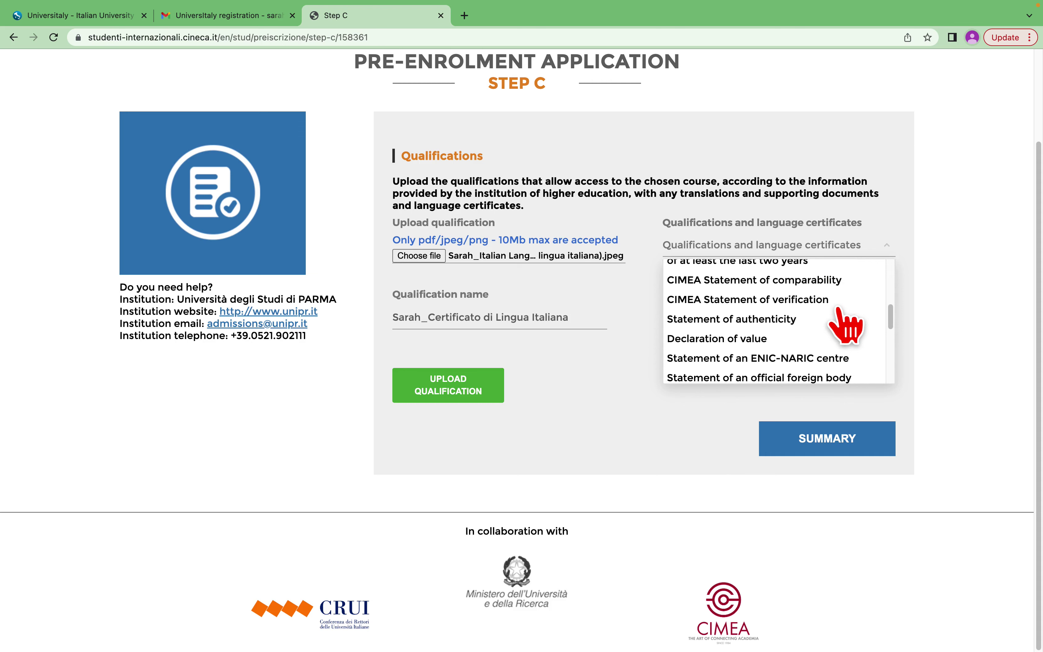
scroll(844, 323, "down", 4)
scroll(845, 323, "up", 4)
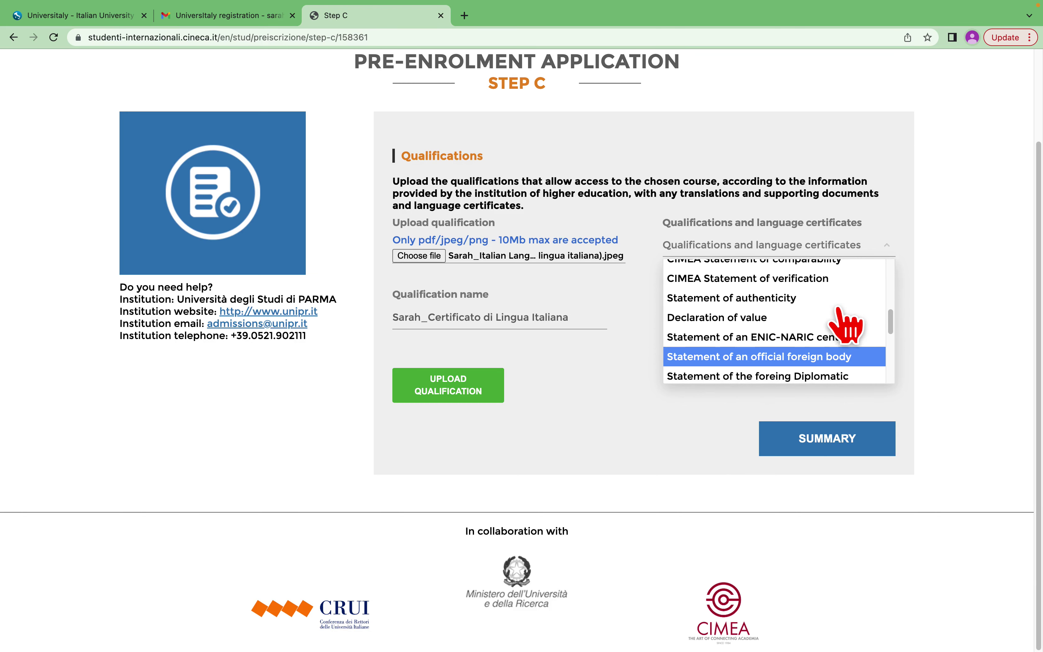
scroll(844, 323, "down", 3)
scroll(844, 326, "down", 3)
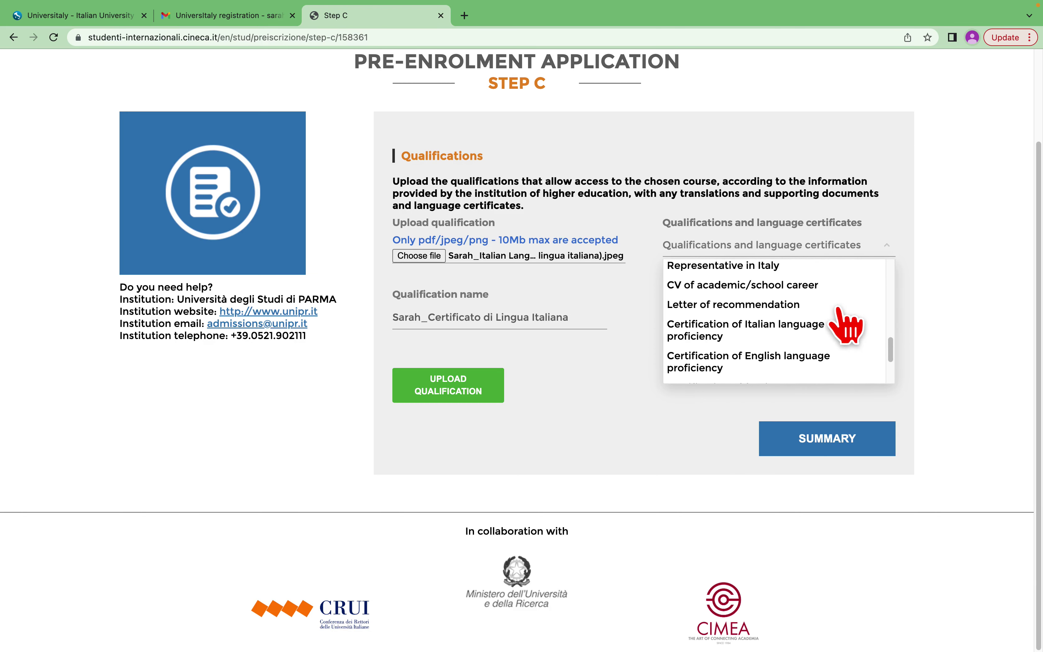
scroll(844, 326, "down", 3)
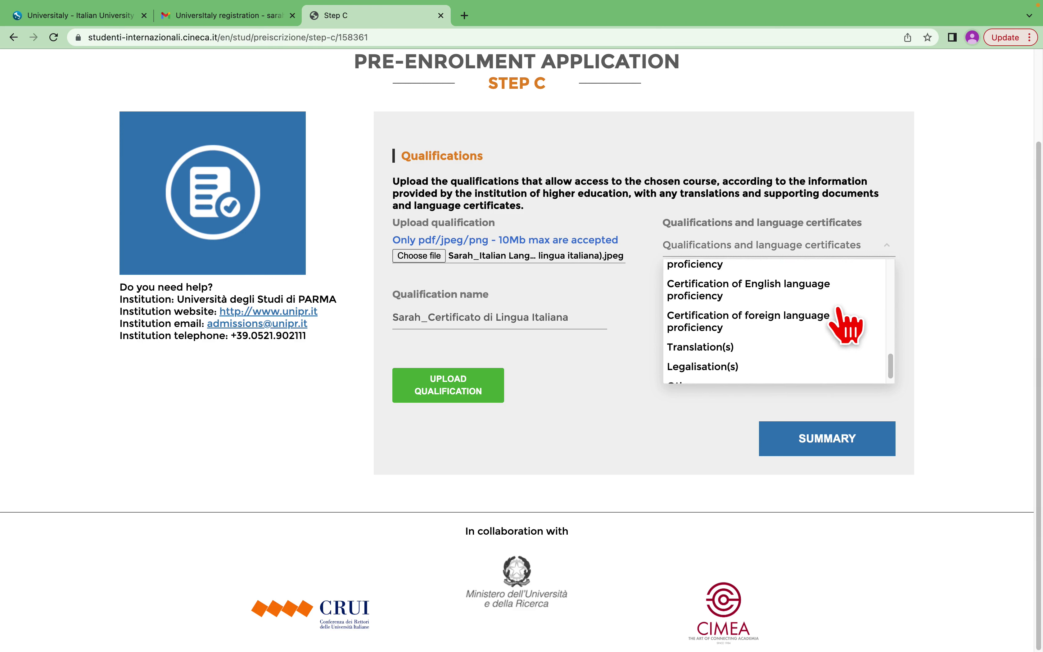
scroll(845, 326, "up", 1)
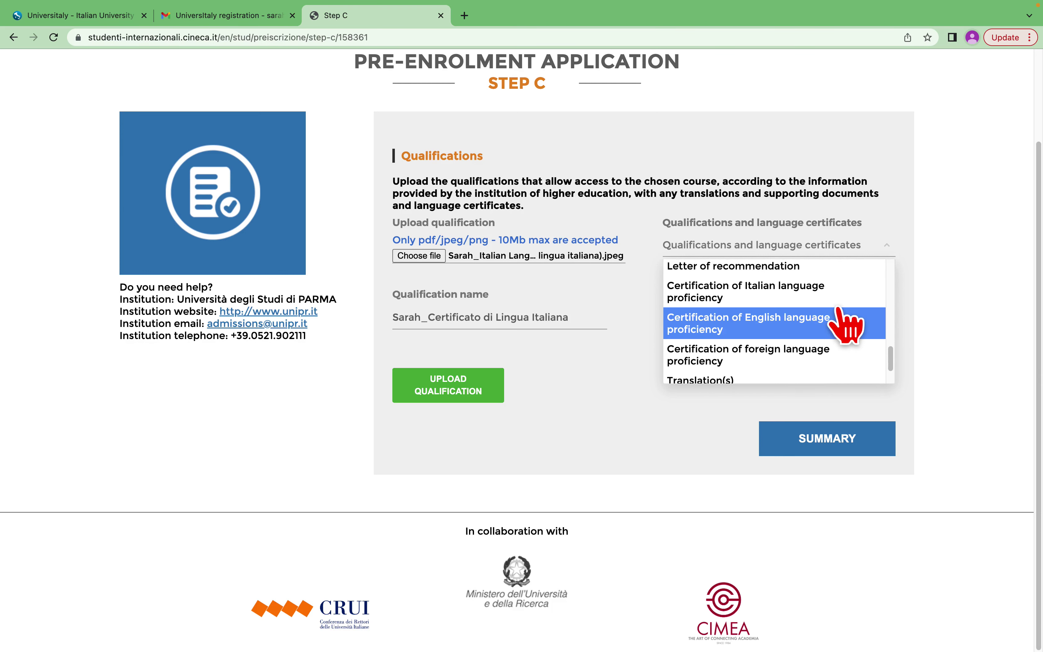
left_click(813, 293)
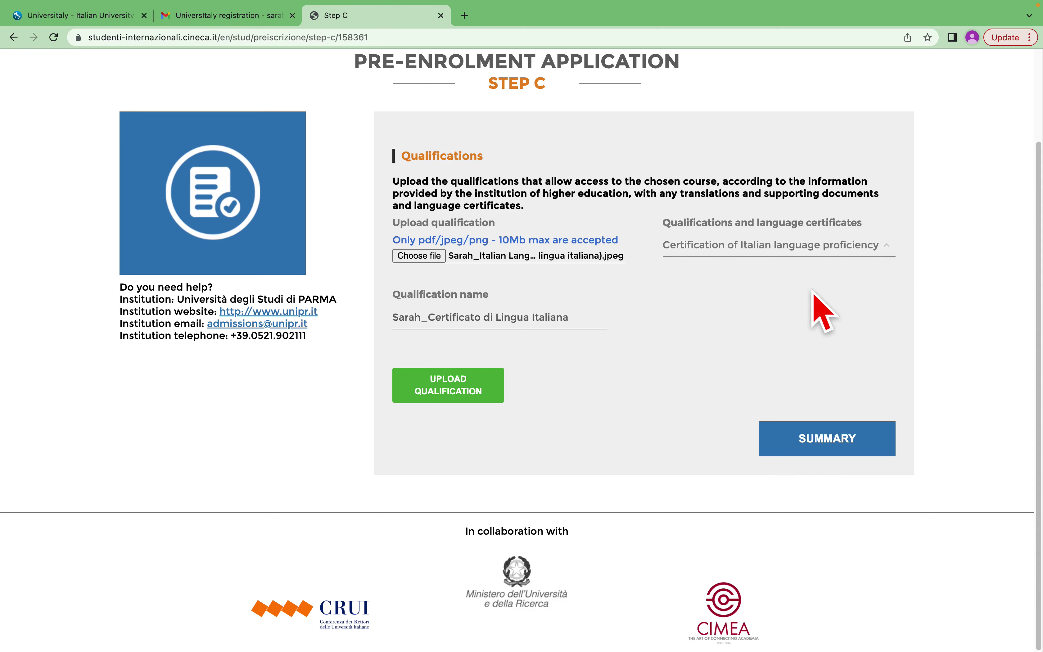
left_click(458, 390)
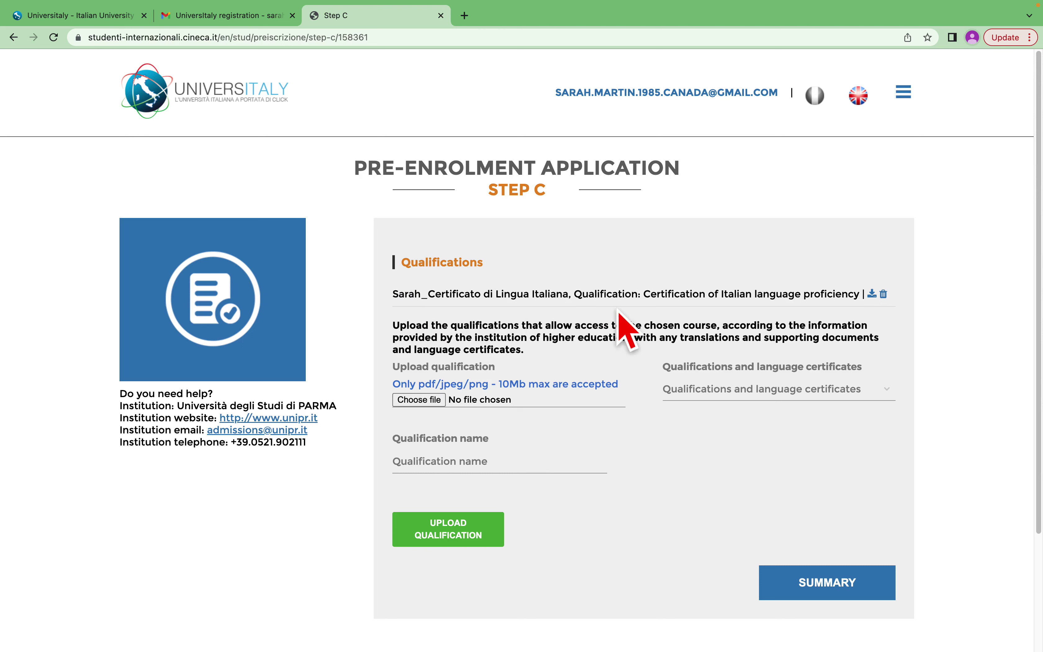
Step: Choose the Second Grade Diploma (Diploma del Secondo Grado) JPEG from the UNIVERSITALY folder as the next qualification file, previewing it first
scroll(926, 352, "down", 1)
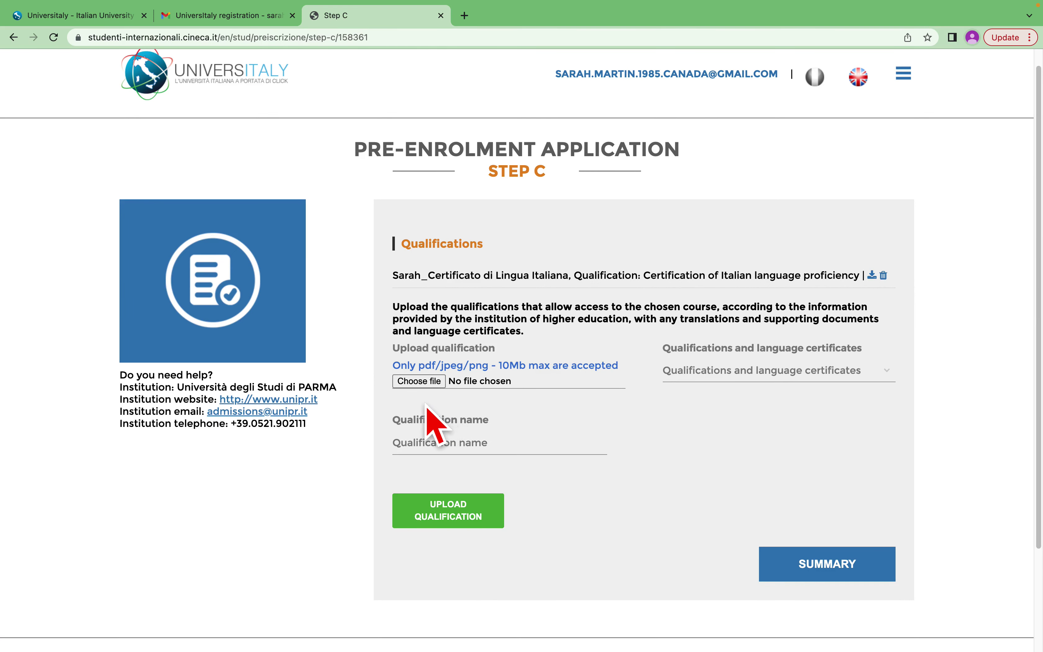
left_click(418, 381)
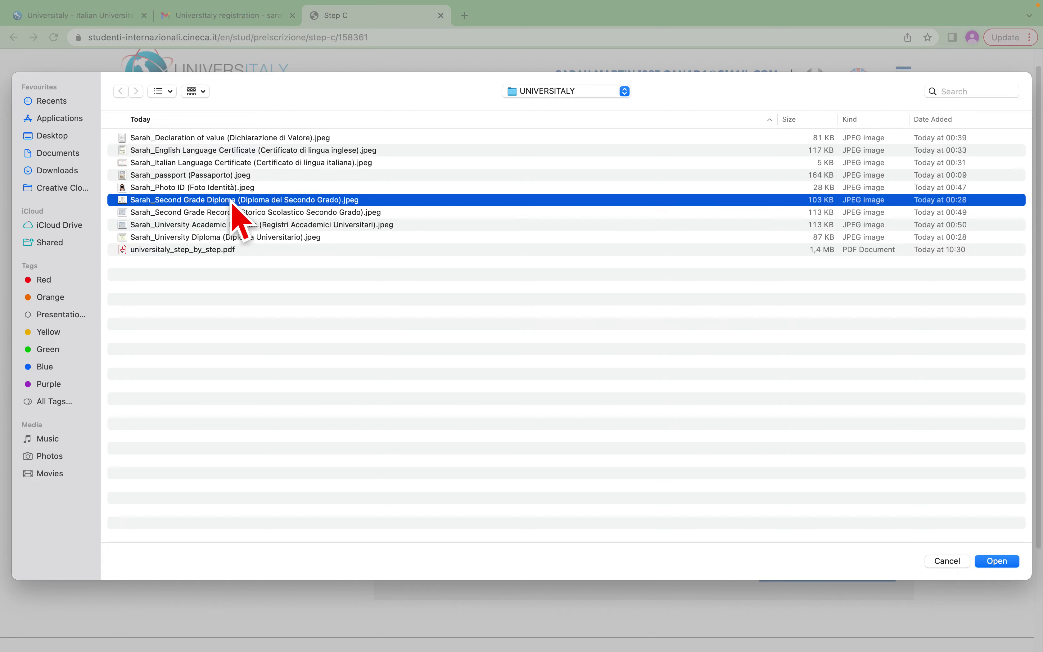
key("space")
key("space")
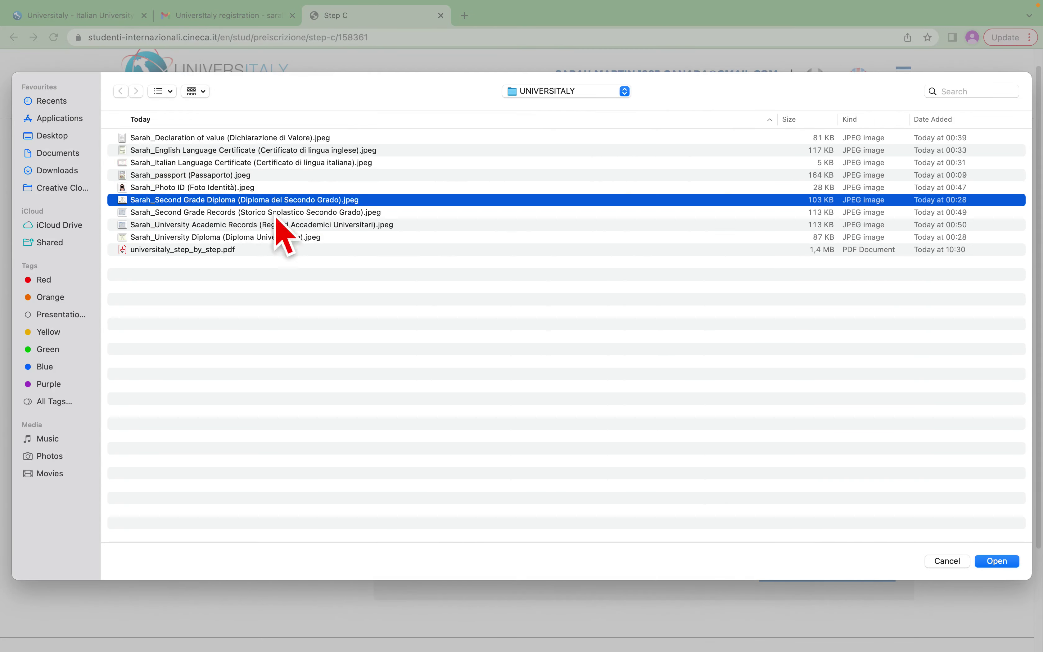
left_click(998, 561)
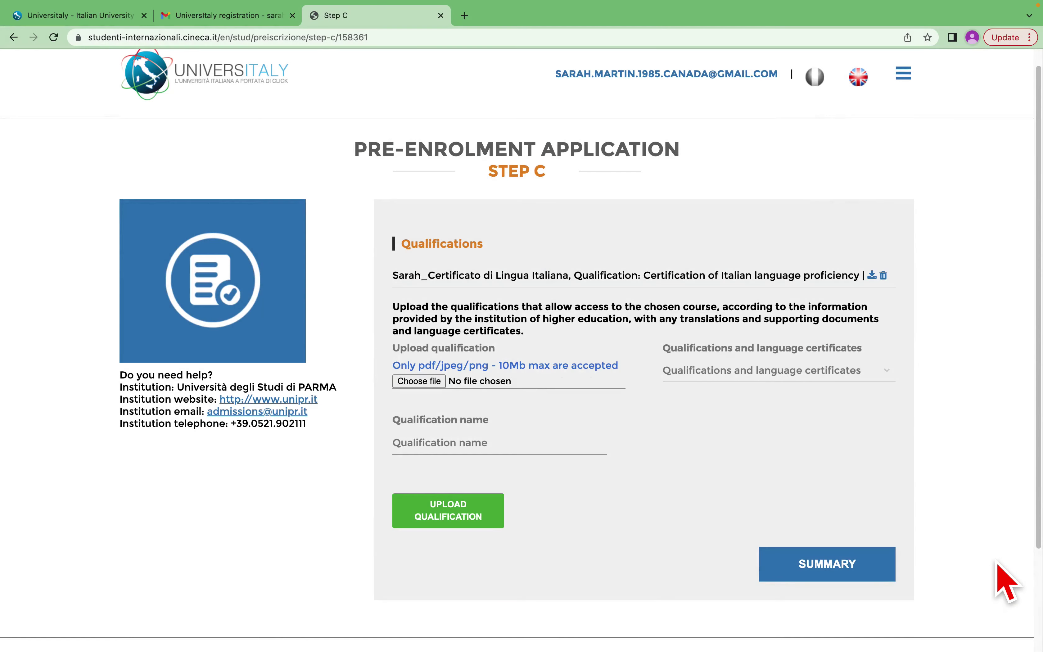
Step: Name the qualification with the applicant's first name, an underscore and "Diploma di Secondo Grado"
left_click(441, 441)
type("Sar")
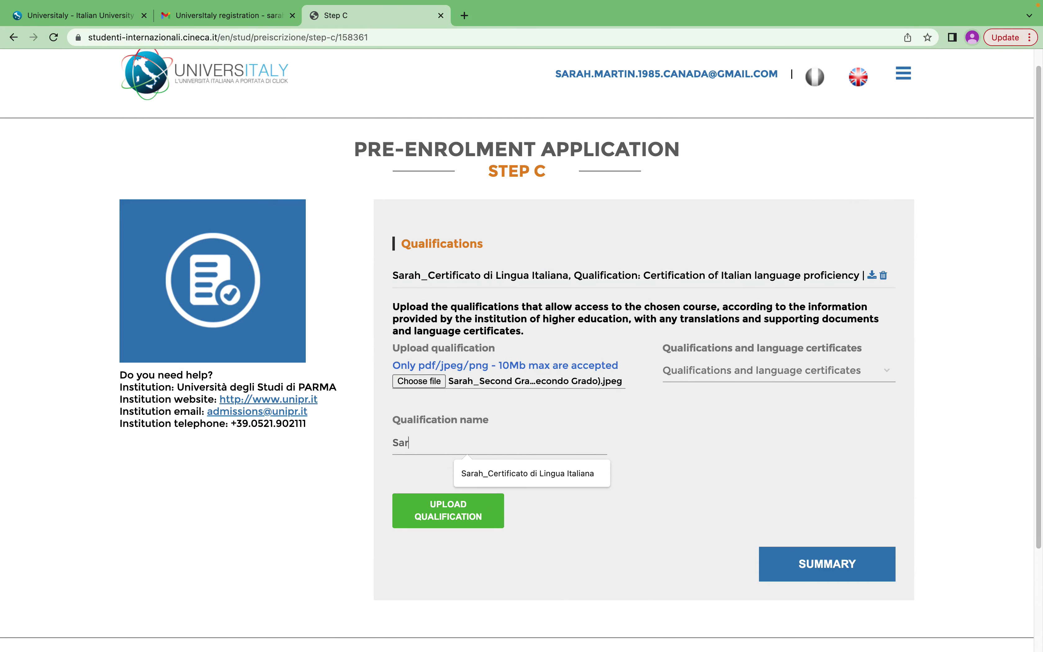
type("ah_Diplom")
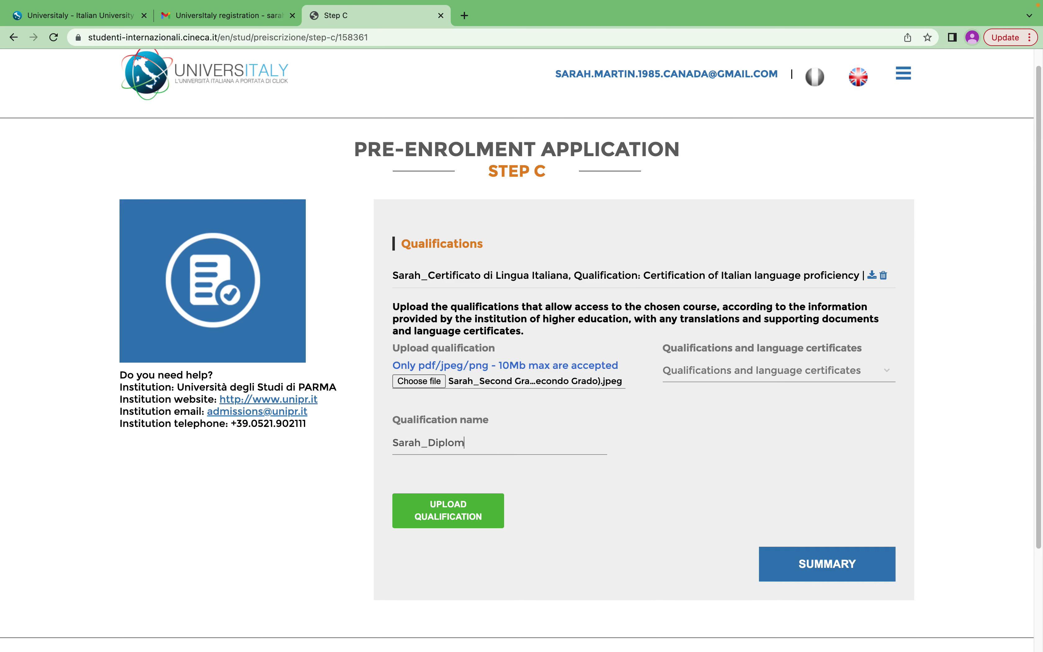
type("a di Secondo Grado")
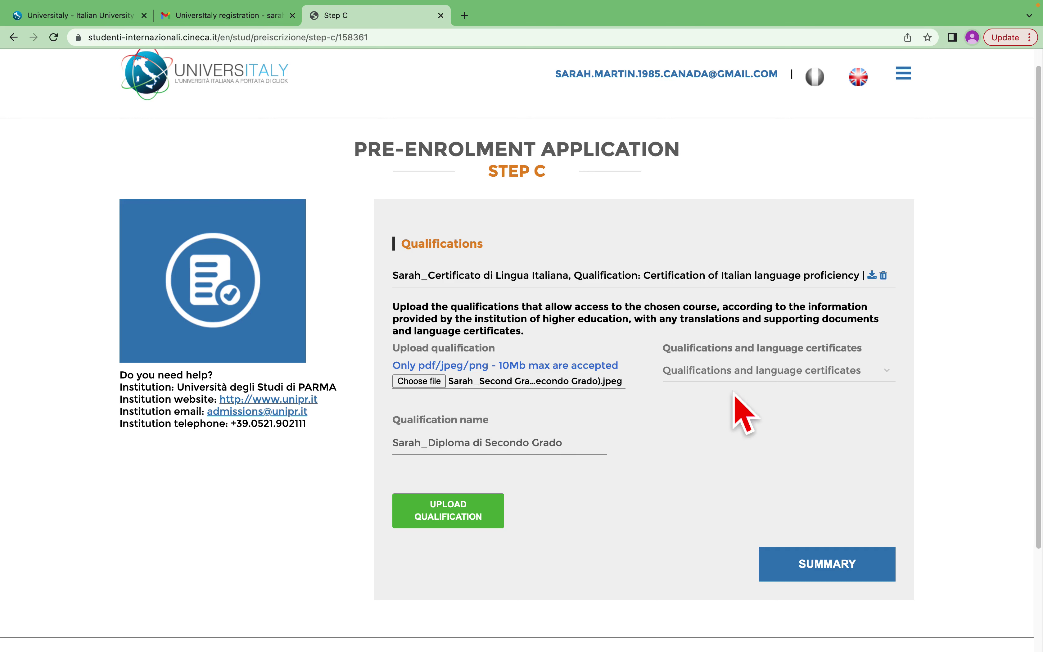
Step: Look through the qualification types, classify the second grade diploma as Other and upload it
left_click(743, 371)
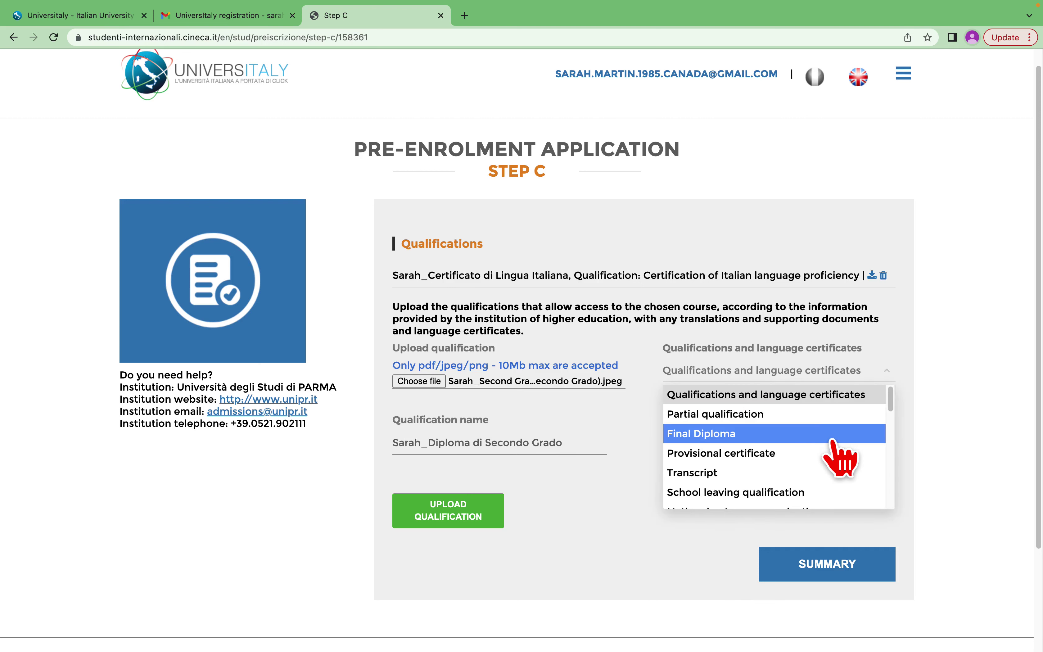
scroll(819, 432, "down", 3)
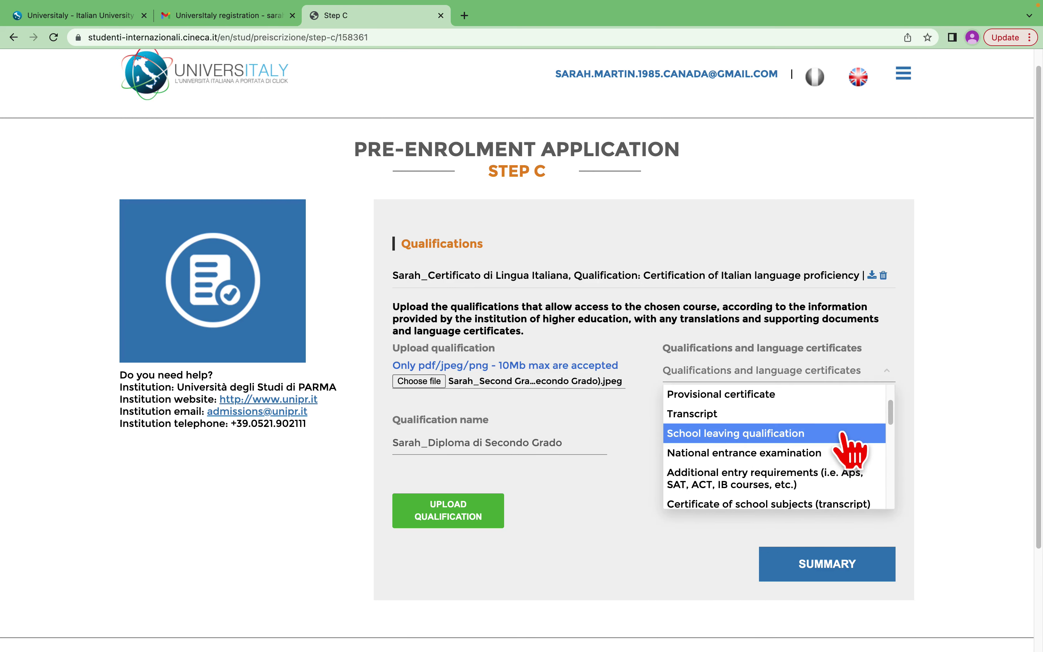
scroll(845, 446, "down", 3)
scroll(856, 440, "down", 3)
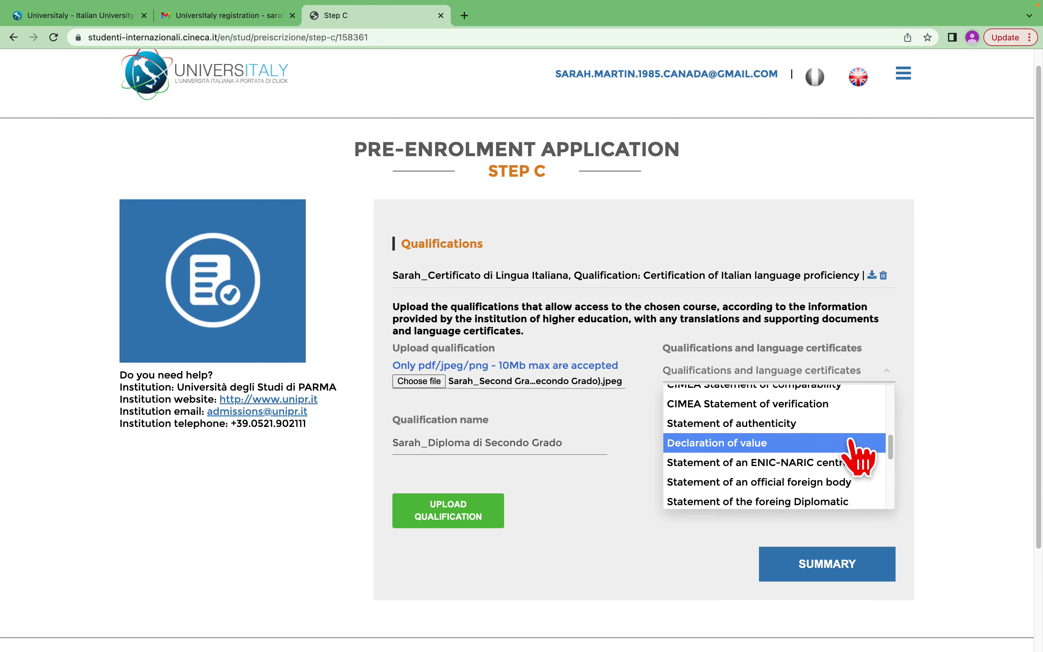
scroll(860, 457, "down", 3)
scroll(858, 457, "down", 4)
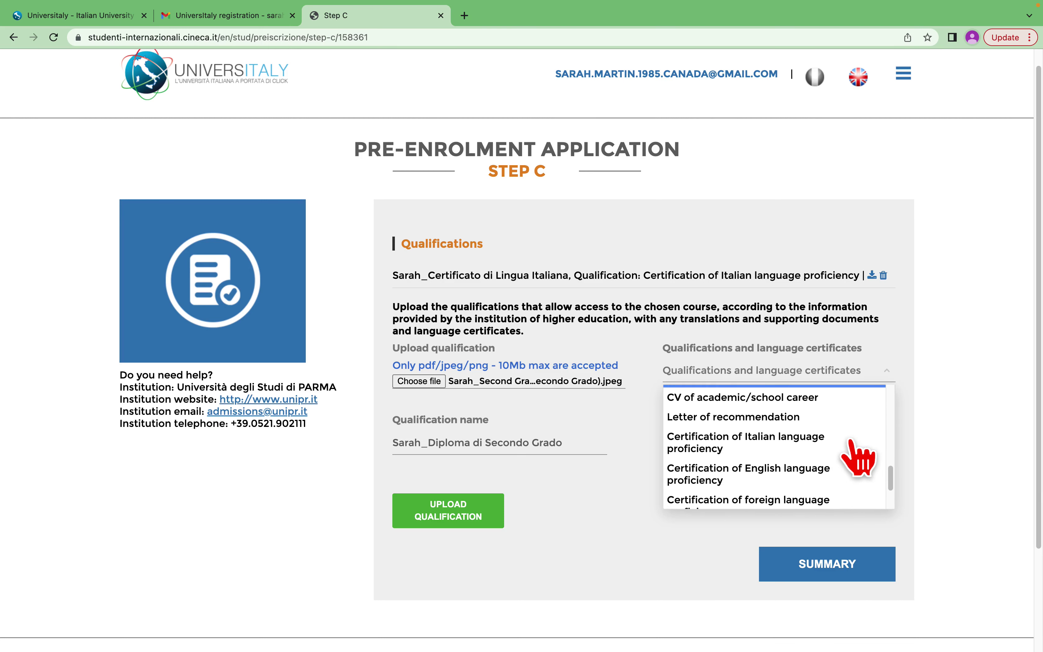
scroll(858, 457, "down", 3)
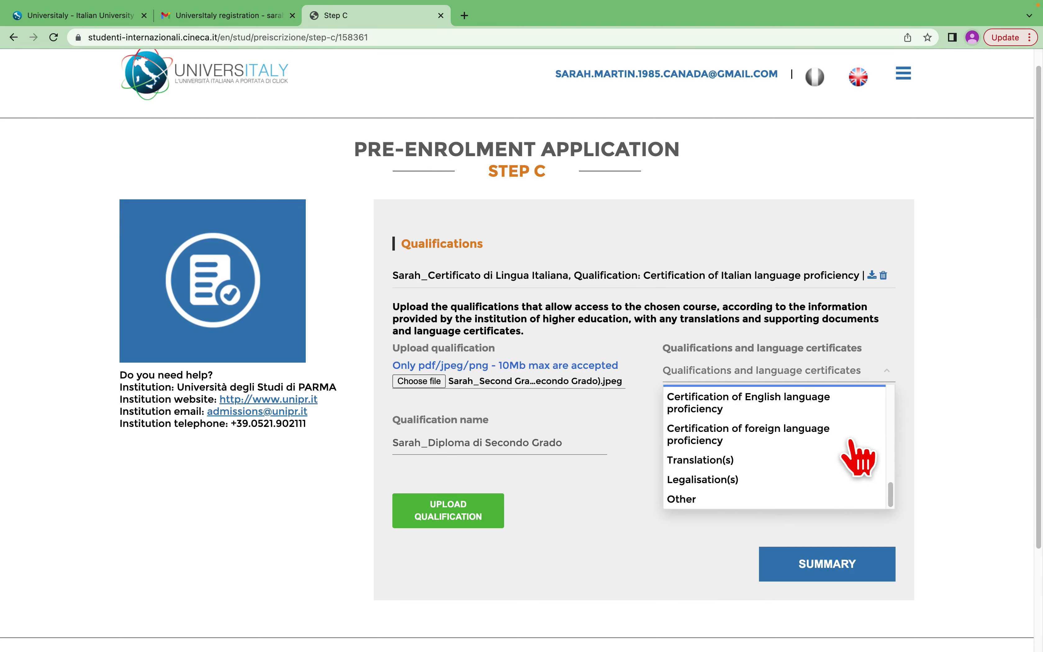
scroll(857, 456, "down", 2)
scroll(830, 429, "up", 5)
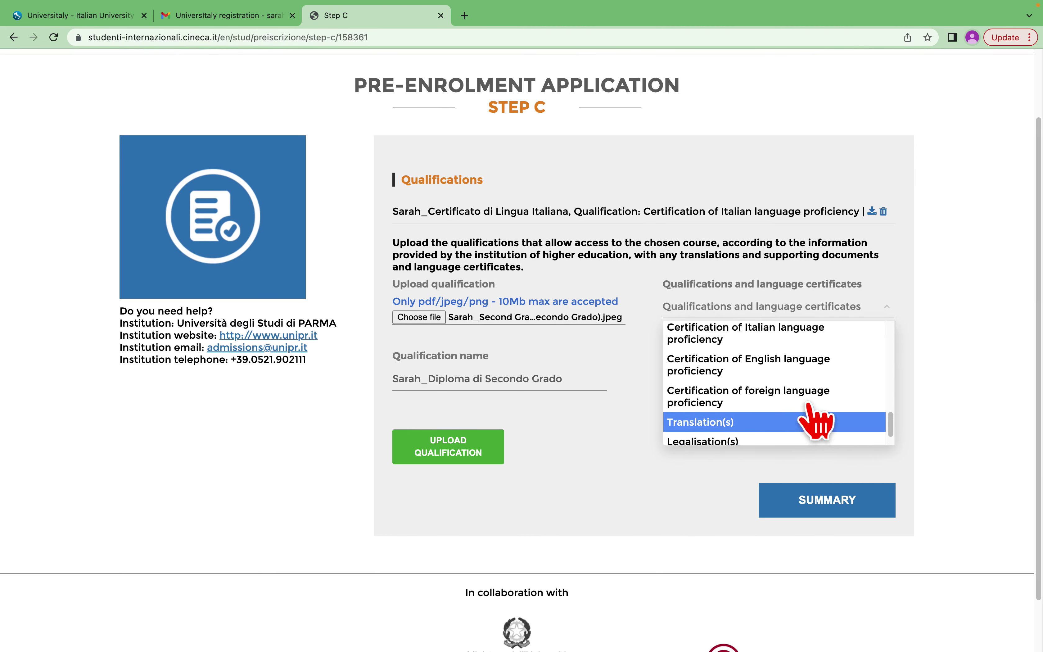
scroll(810, 414, "up", 5)
scroll(810, 416, "down", 1)
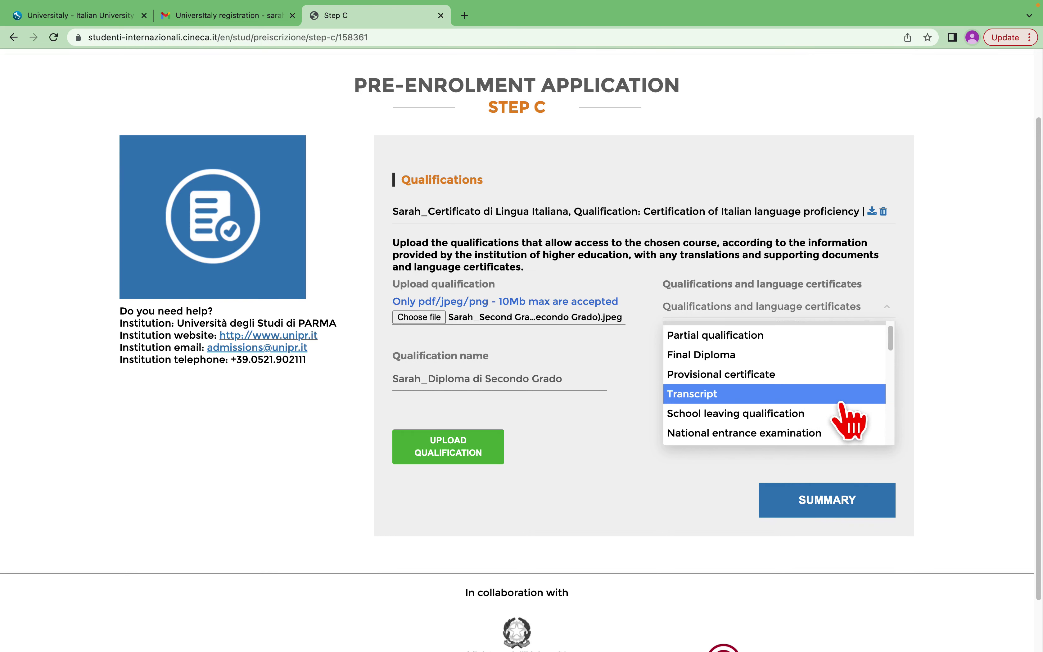
scroll(842, 411, "up", 1)
scroll(847, 421, "down", 5)
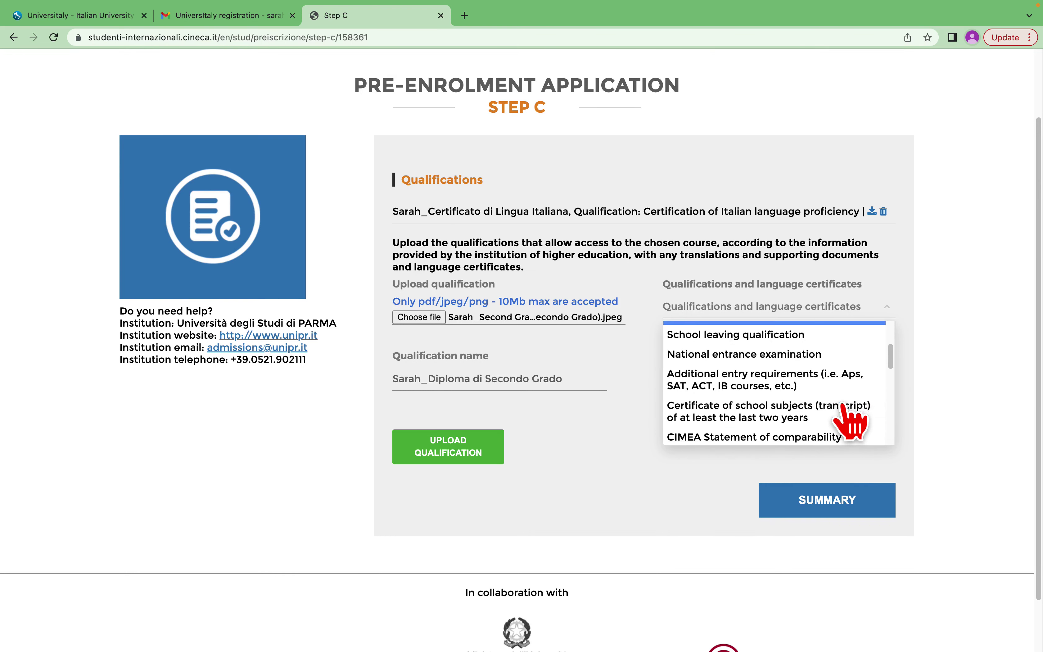
left_click(690, 434)
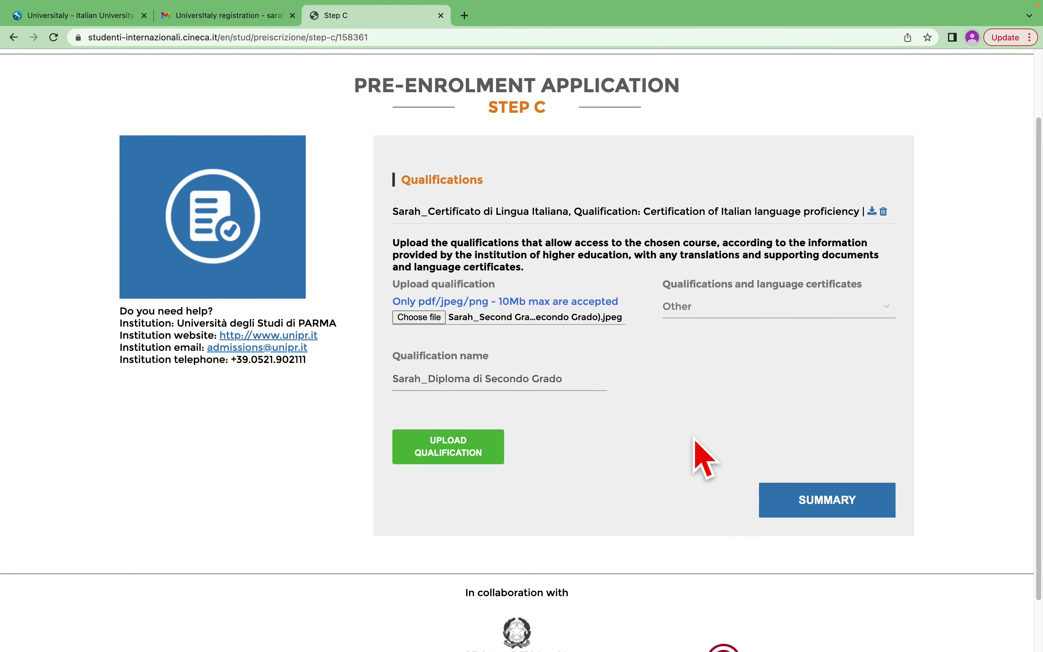
left_click(698, 310)
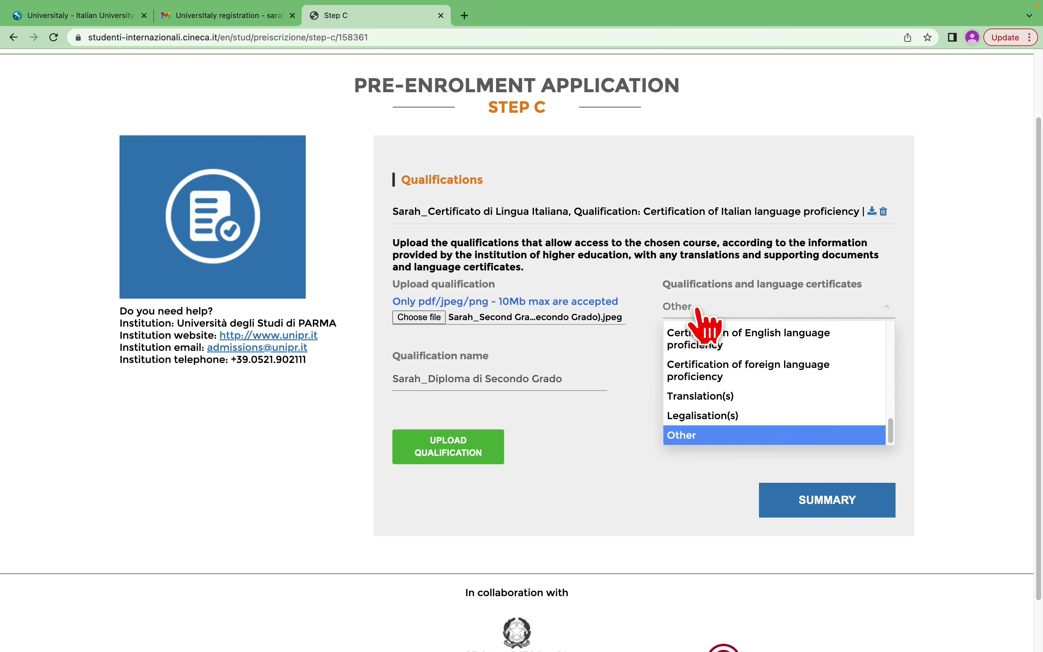
left_click(696, 308)
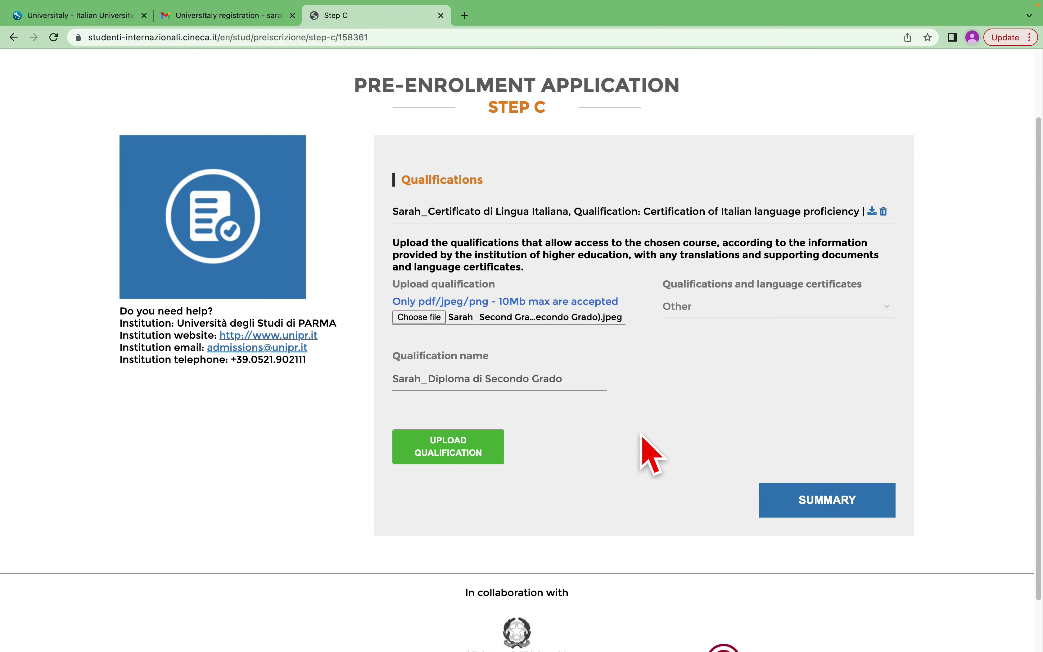
left_click(464, 448)
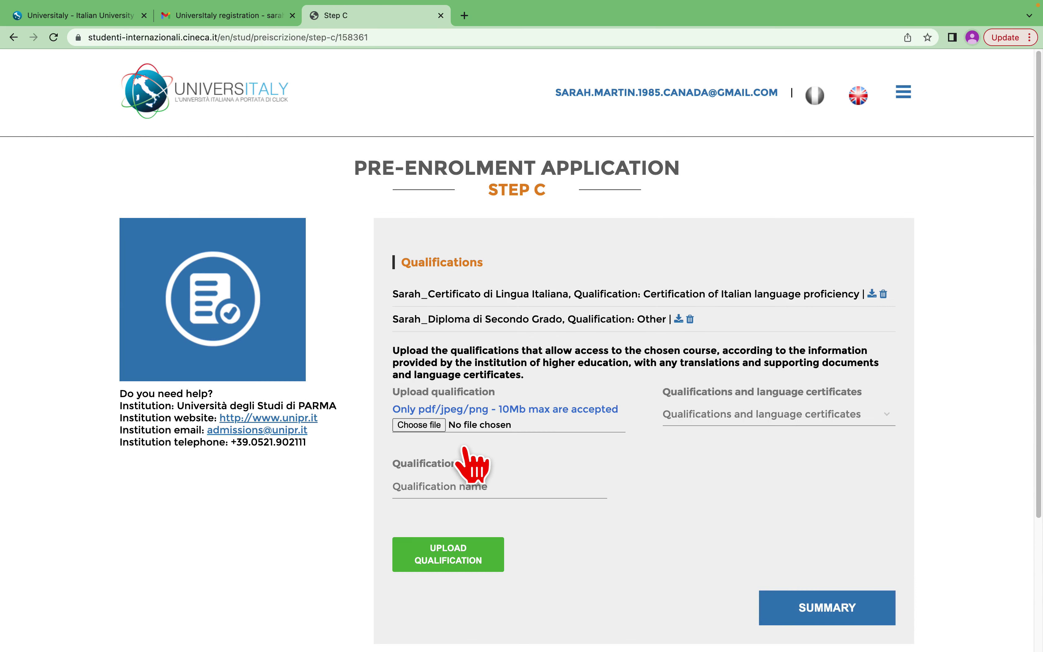
Step: Choose the Second Grade Records (Storico Scolastico Secondo Grado) JPEG from the UNIVERSITALY folder as the next qualification file, previewing it first
left_click(433, 425)
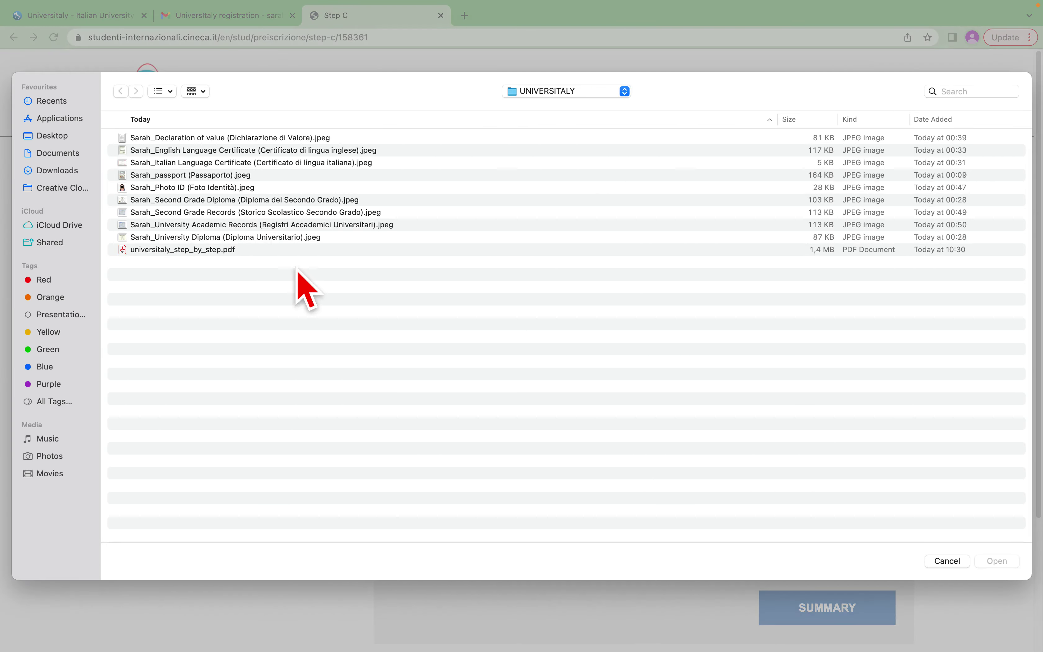
left_click(219, 213)
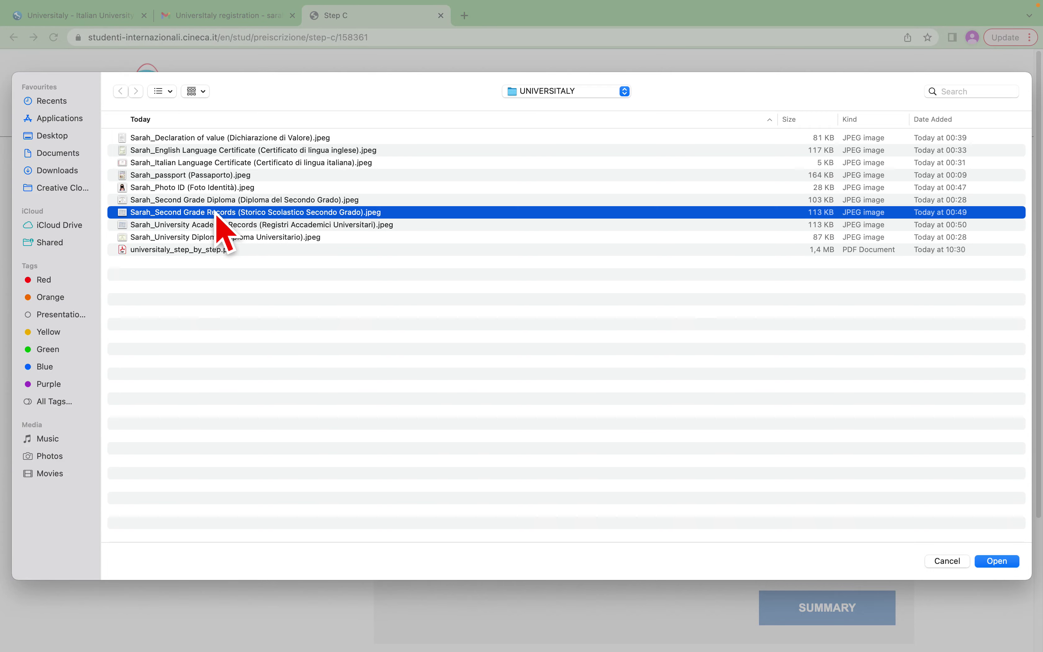
key("space")
key("space")
left_click(1011, 562)
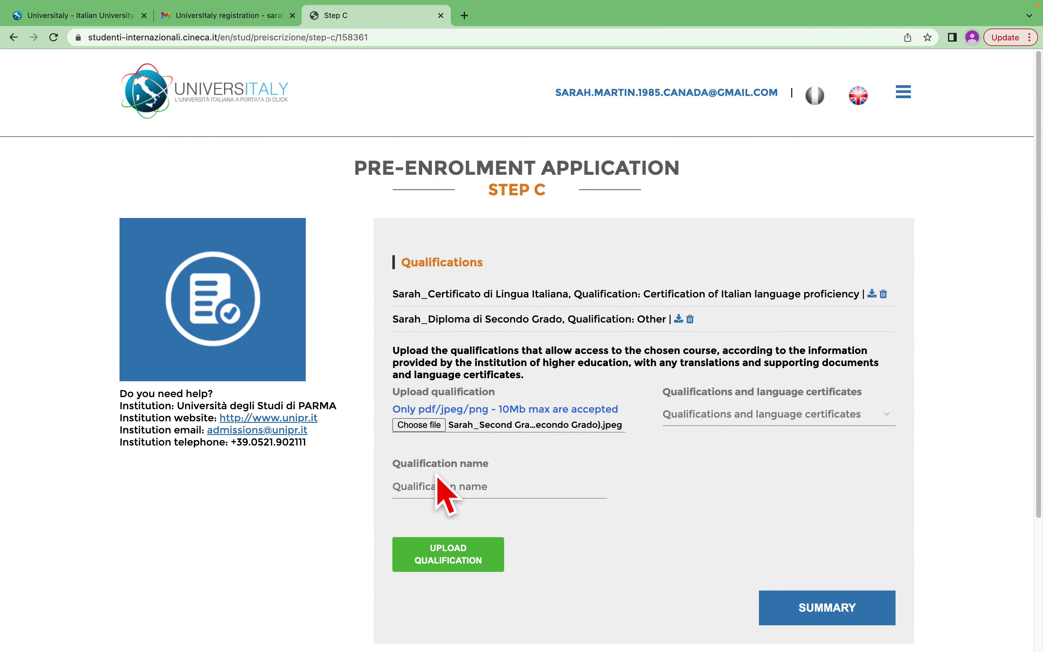
Step: Check the document names in the UNIVERSITALY folder, then name the qualification with the applicant's first name, an underscore and "Storico Scolastico"
key("ctrl+Right")
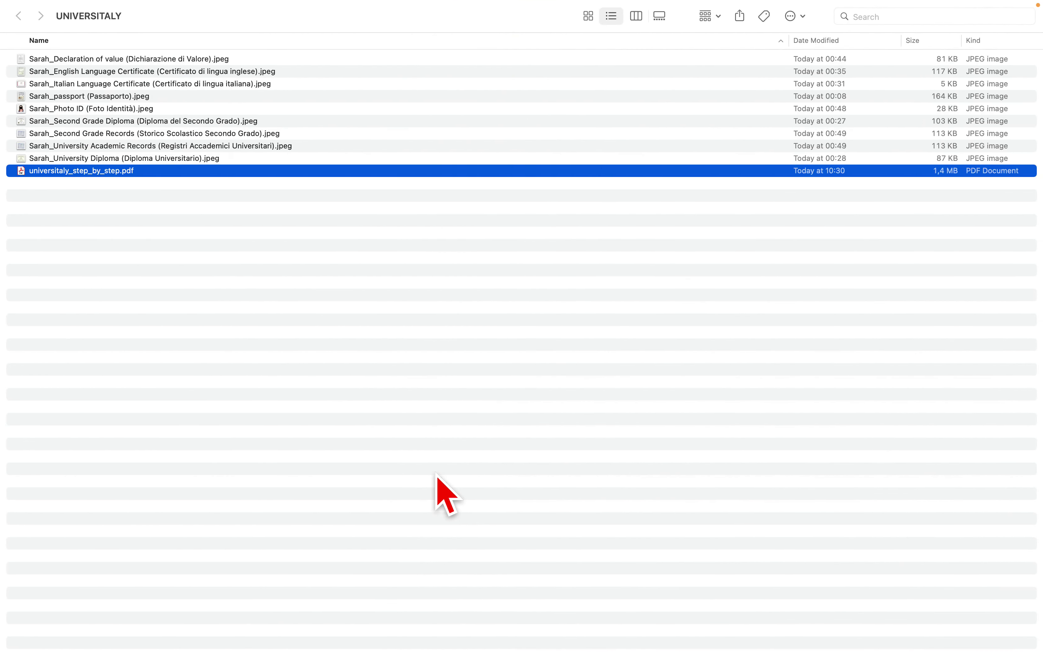
key("ctrl+Left")
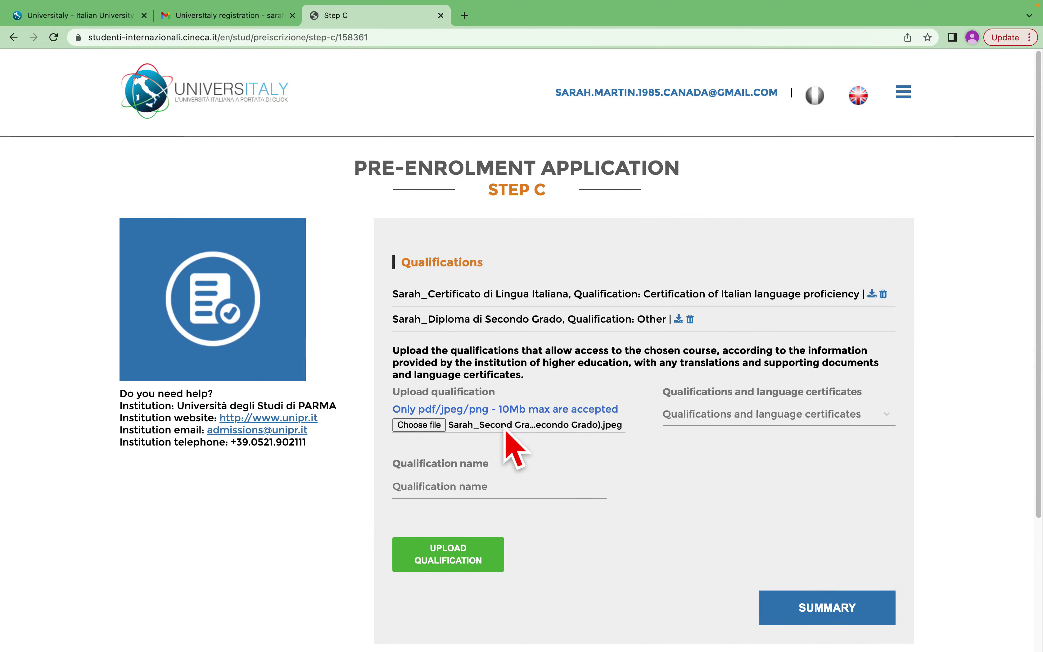
left_click(451, 484)
type("Sar")
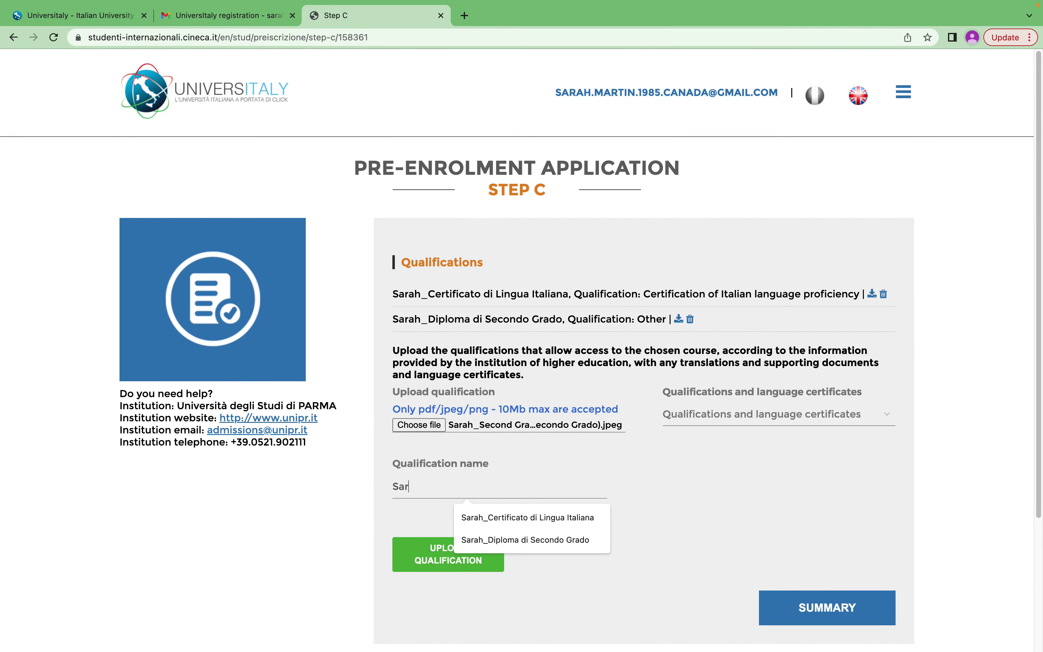
type("ah_S")
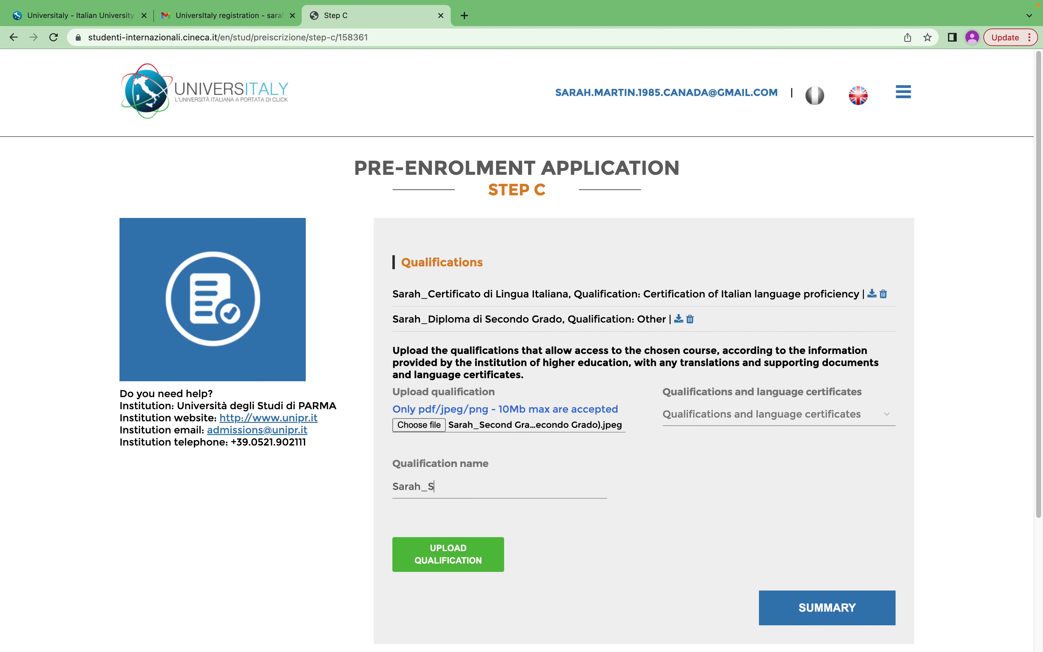
type("torico Scolastico")
Step: Look through the qualification types, classify the second grade school records as Other and upload them
left_click(720, 415)
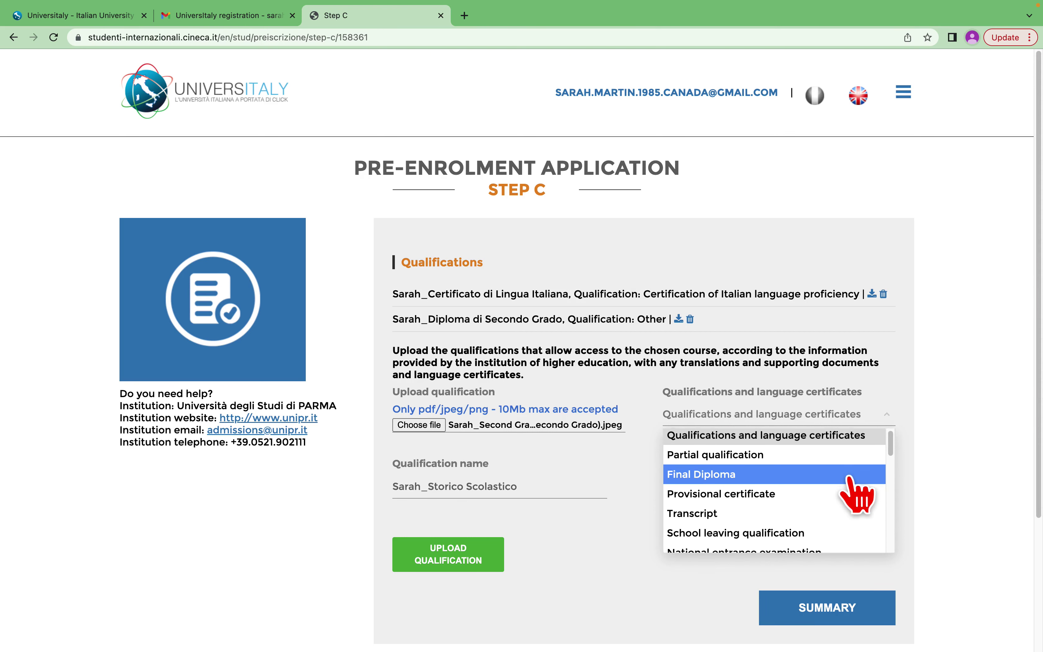
scroll(858, 495, "down", 4)
scroll(858, 495, "down", 4)
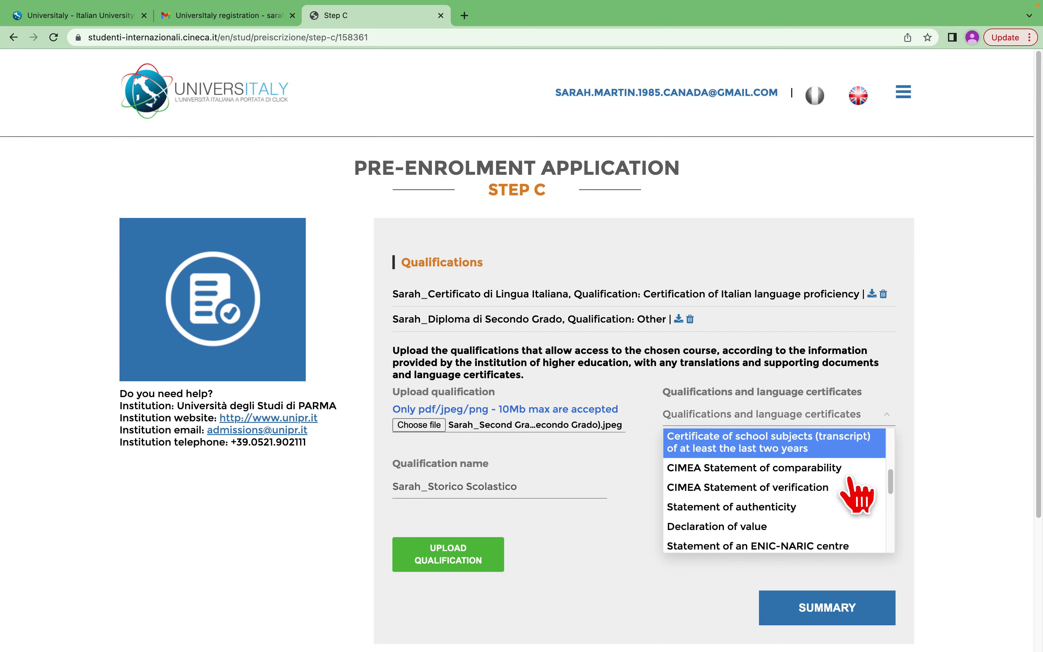
scroll(856, 485, "up", 1)
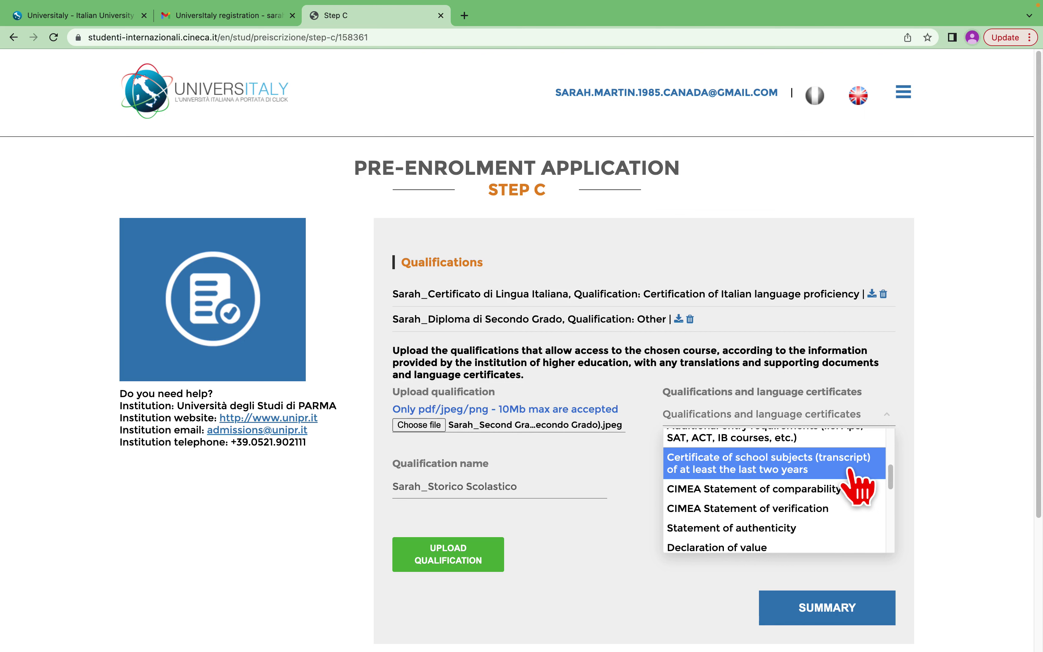
scroll(856, 483, "down", 5)
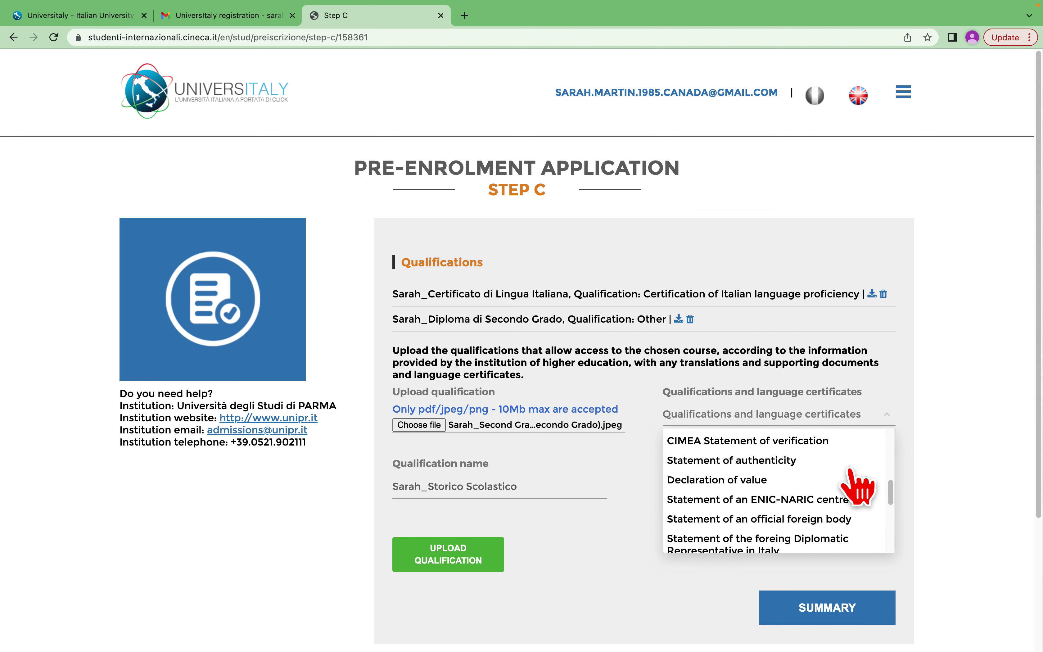
scroll(848, 474, "down", 3)
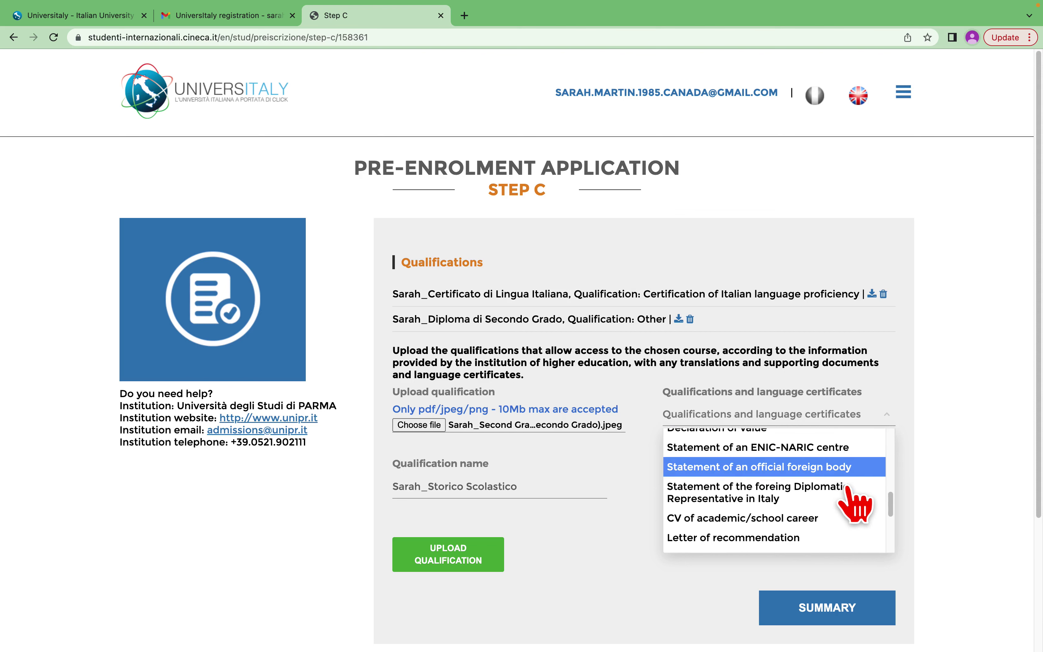
scroll(848, 488, "down", 1)
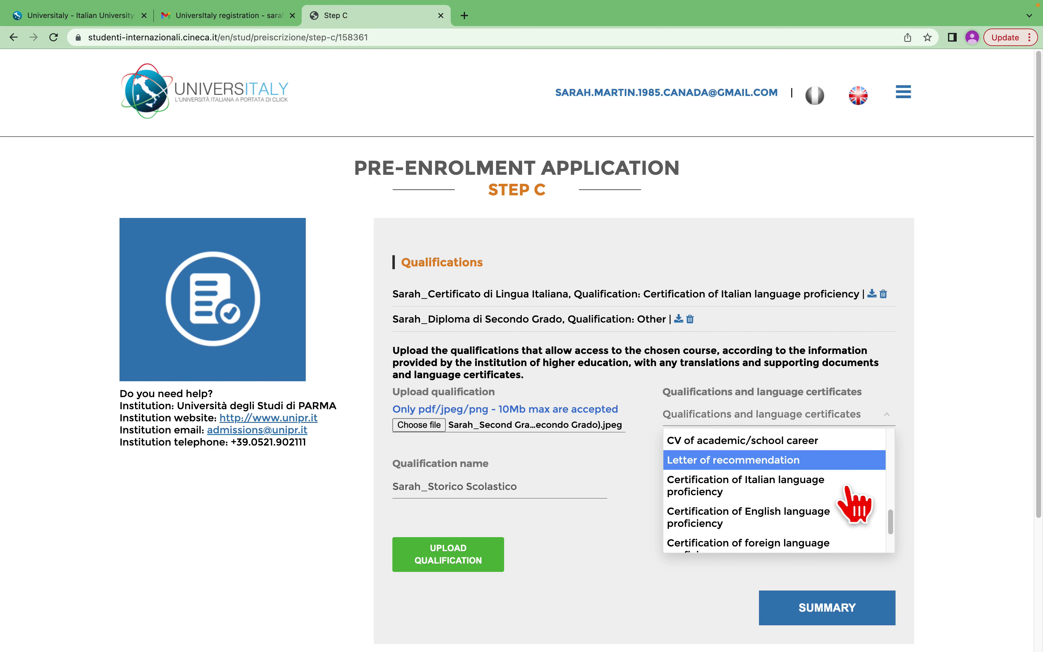
scroll(848, 488, "down", 4)
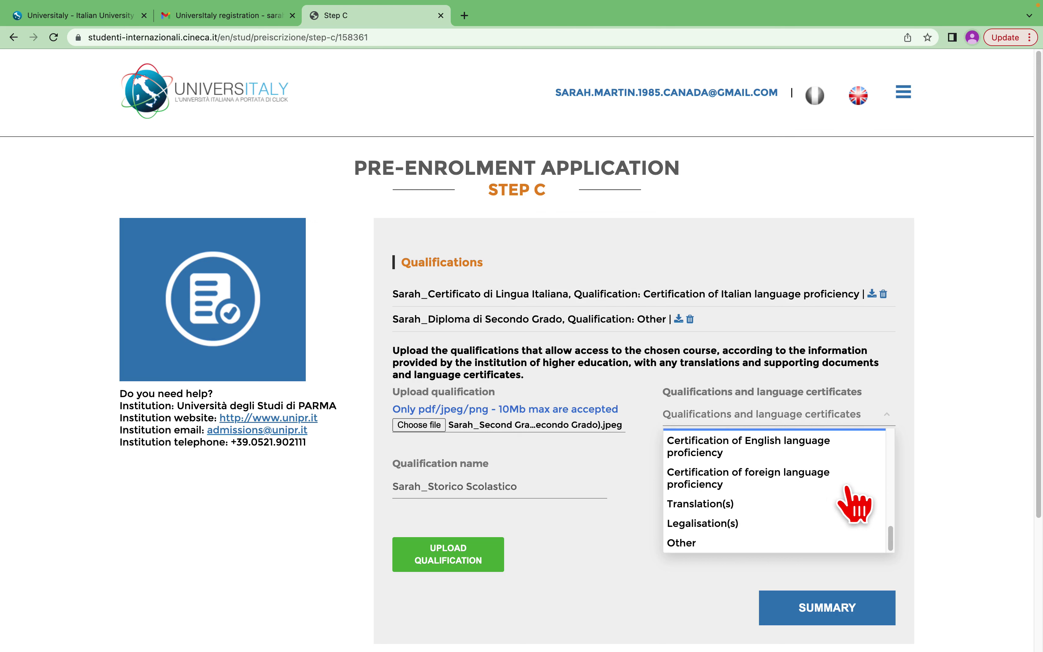
left_click(686, 543)
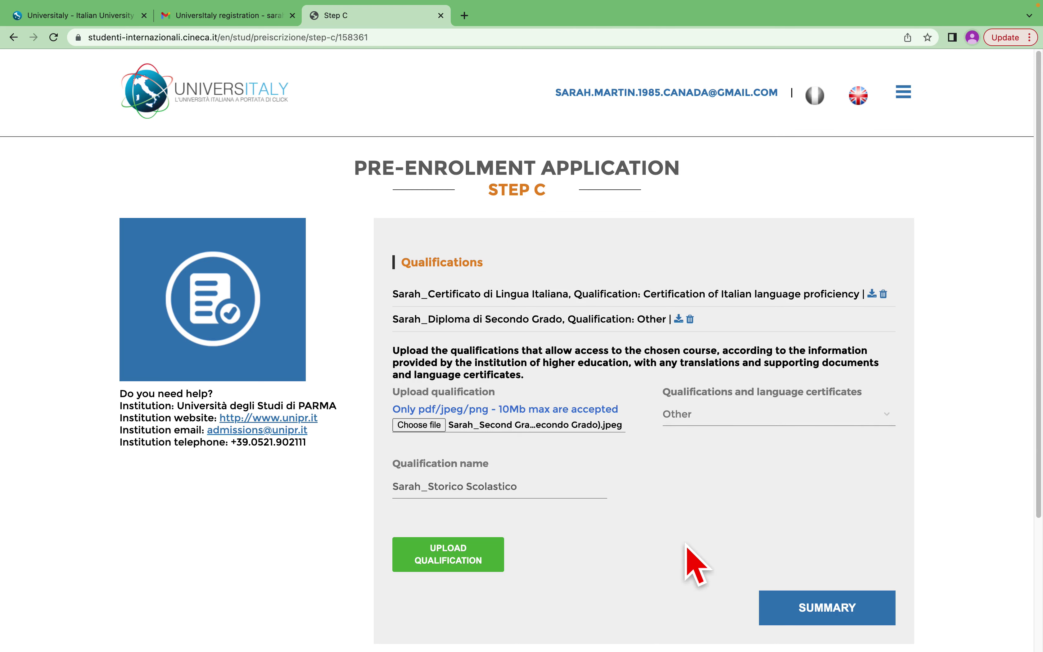
left_click(443, 559)
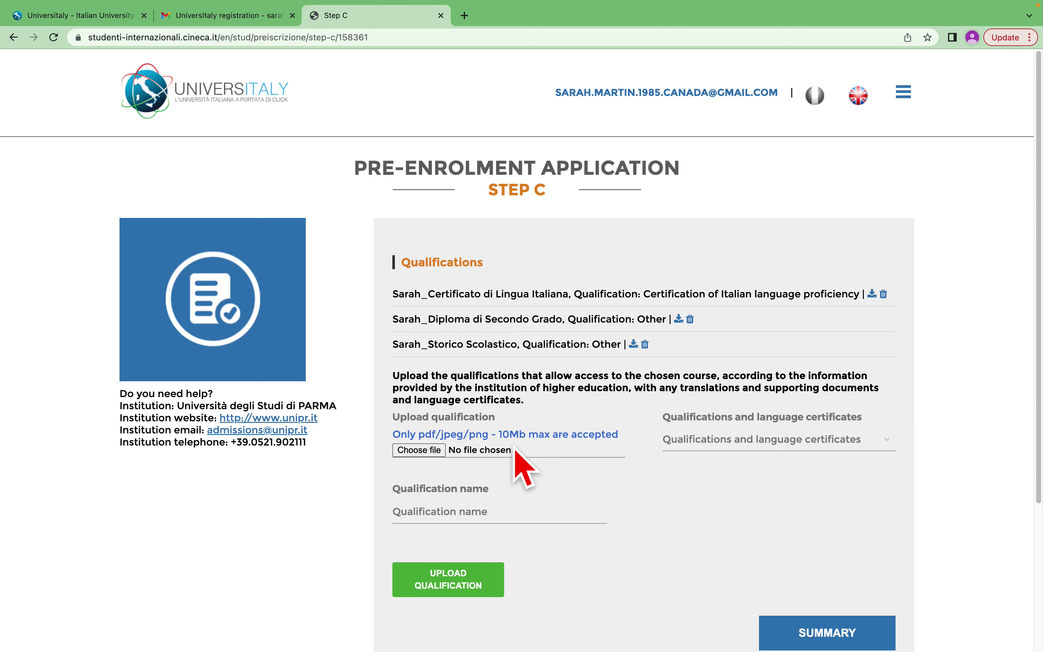
Step: Choose the University Diploma (Diploma Universitario) JPEG from the UNIVERSITALY folder as the next qualification file, previewing it first
left_click(432, 451)
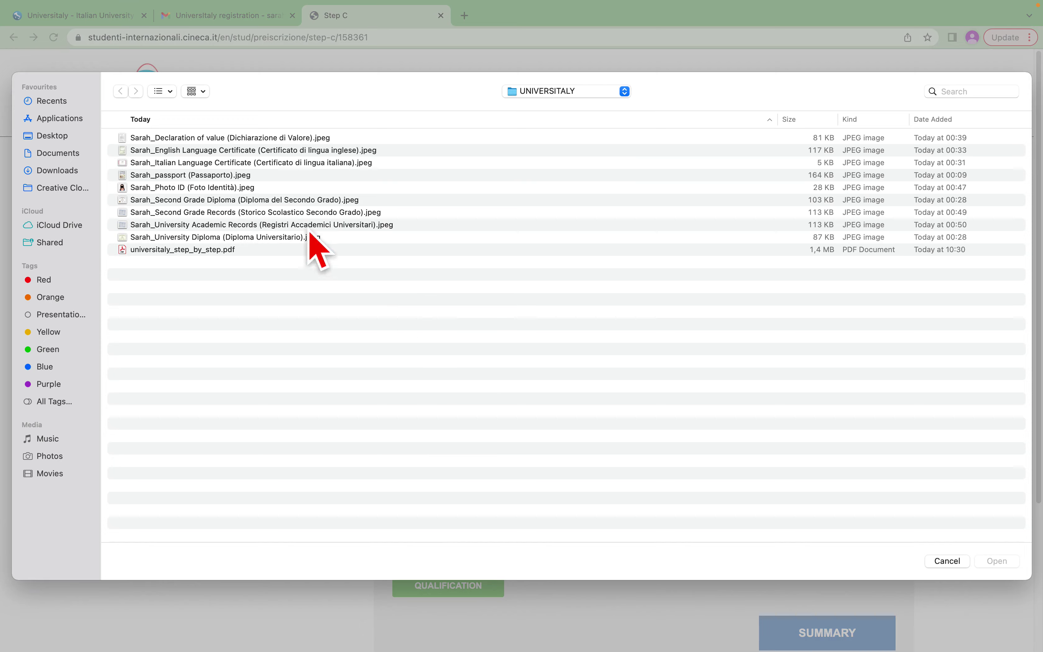
left_click(216, 240)
key("space")
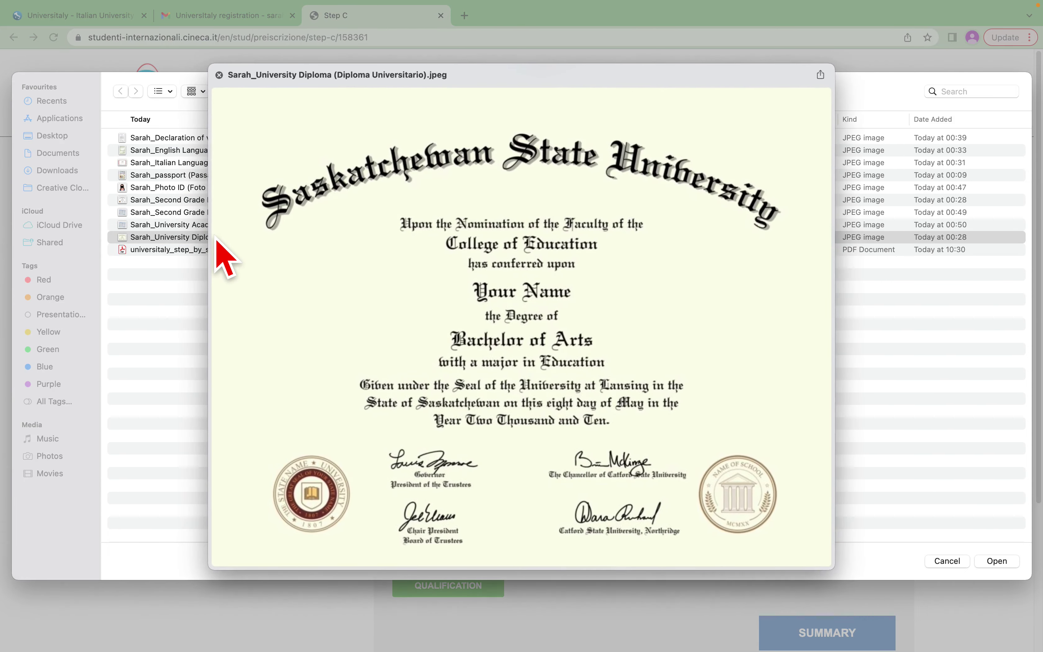
key("space")
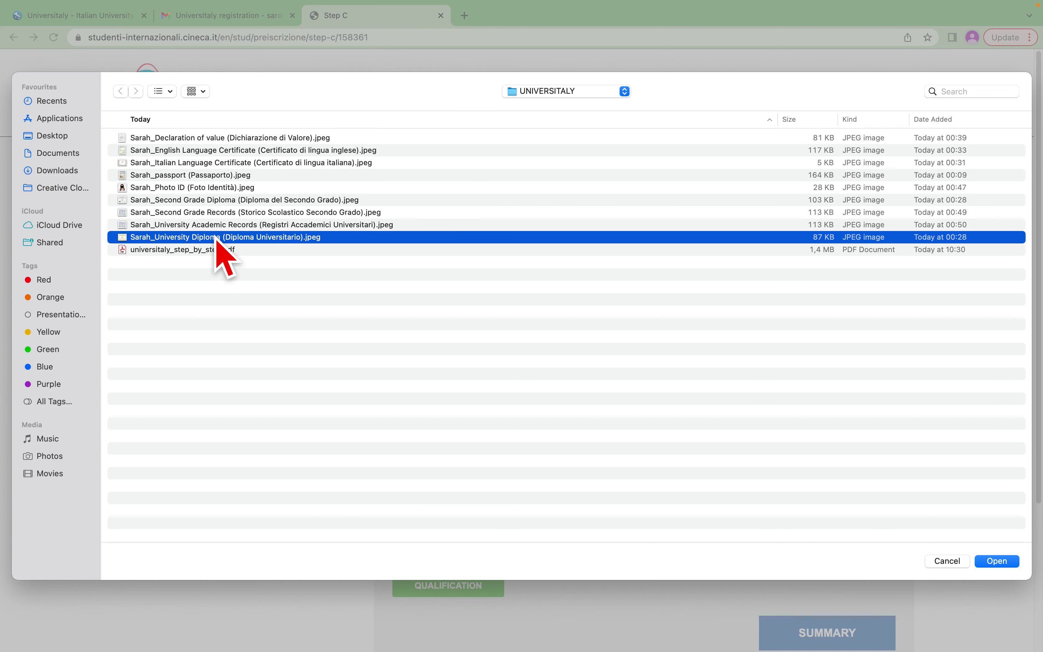
left_click(999, 561)
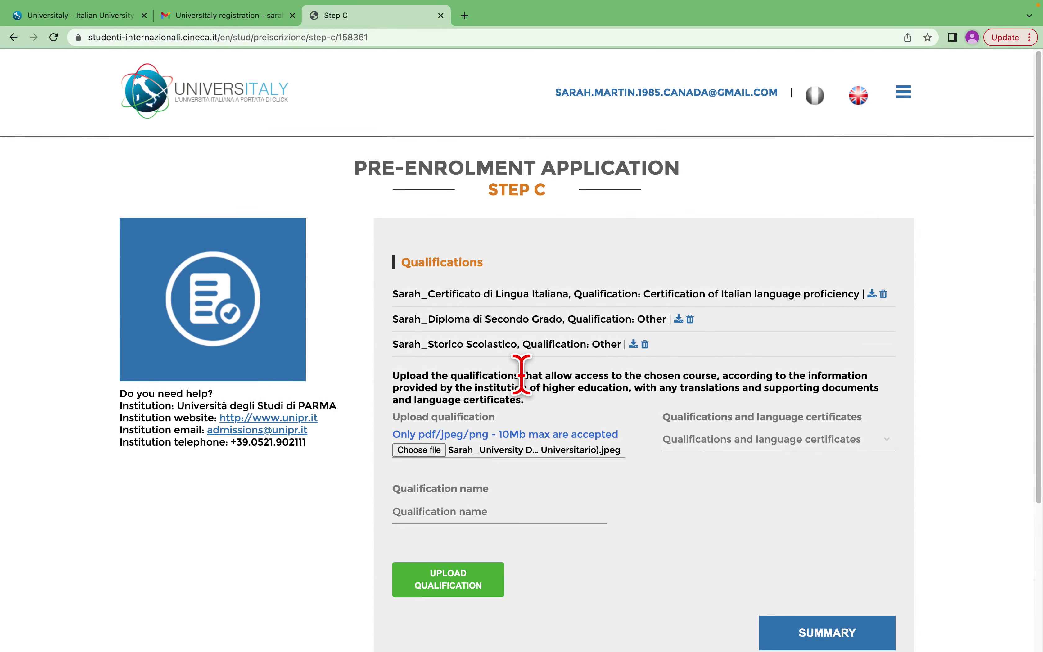
Step: Name the qualification with the applicant's first name, an underscore and "Diploma Universitario"
left_click(456, 509)
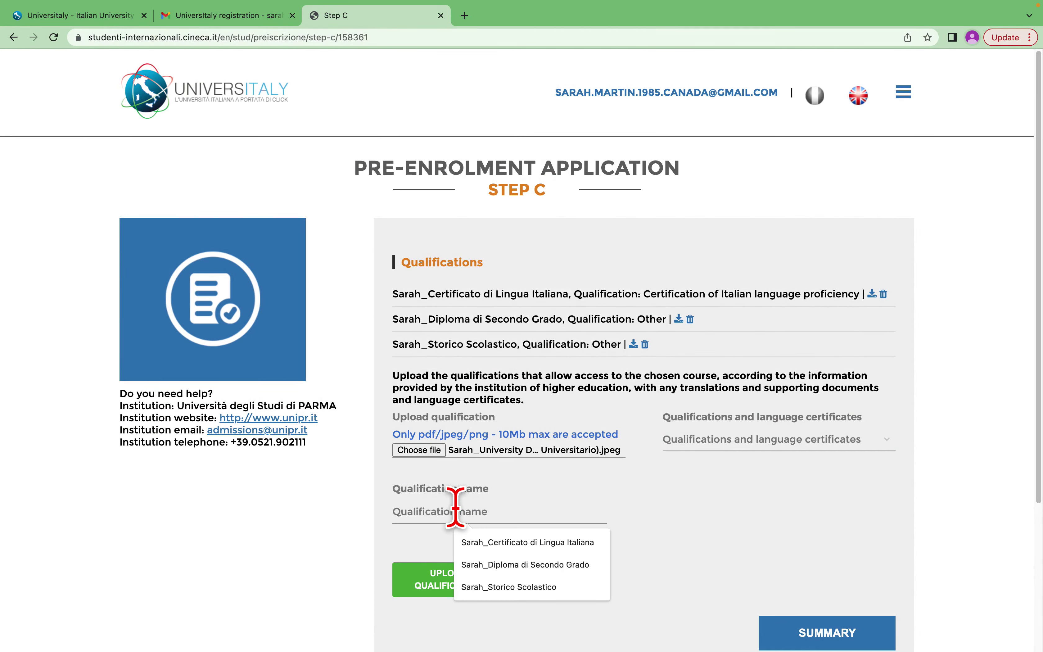
type("Sarah")
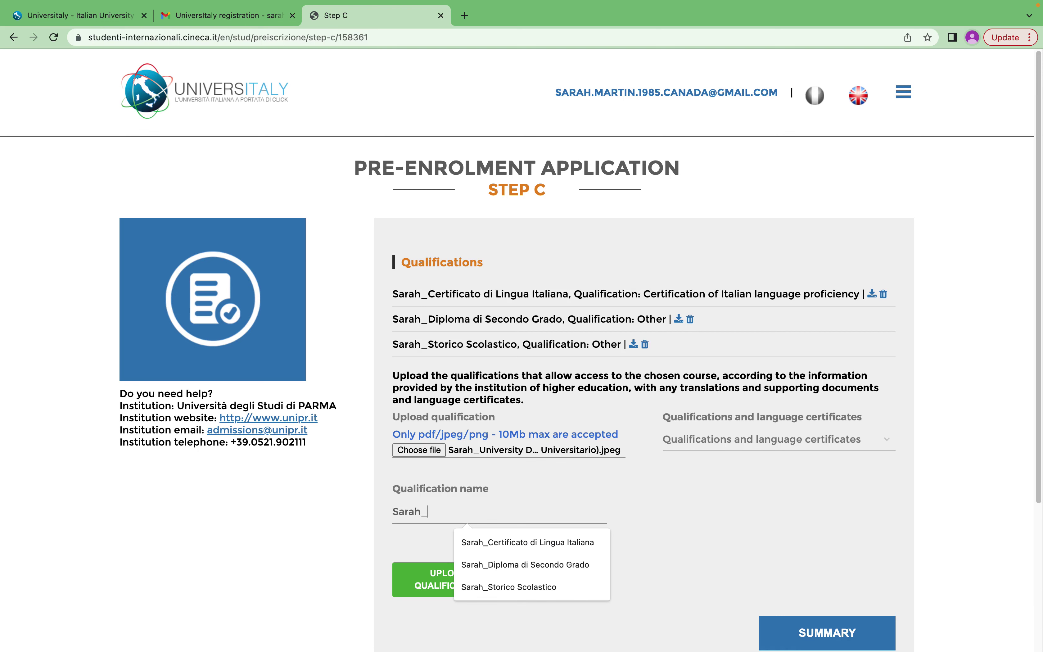
type("_Diploma")
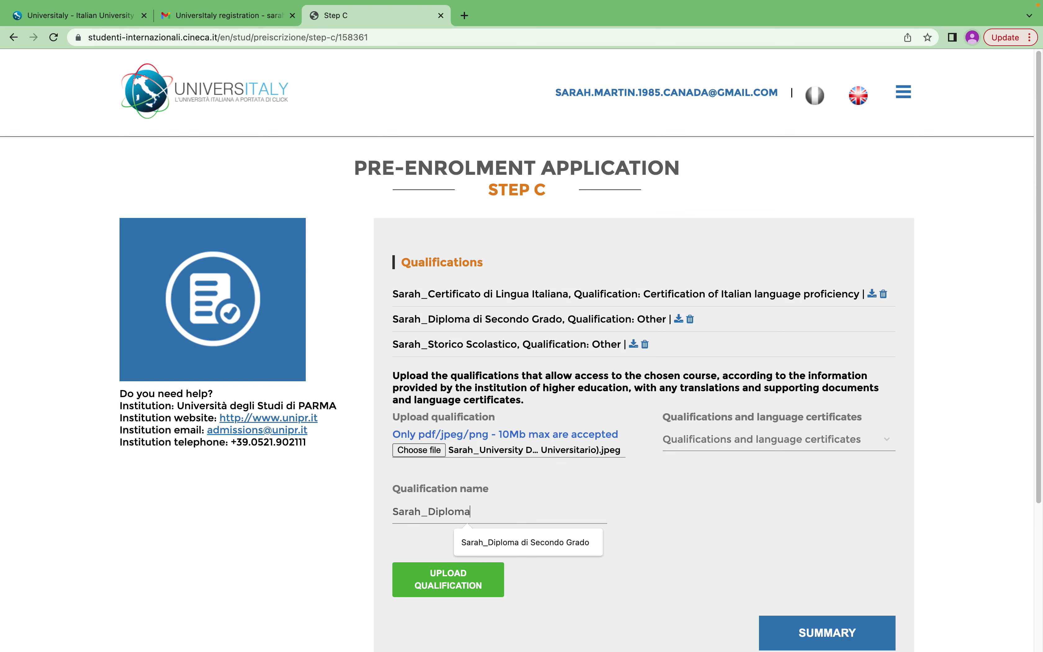
type(" Un")
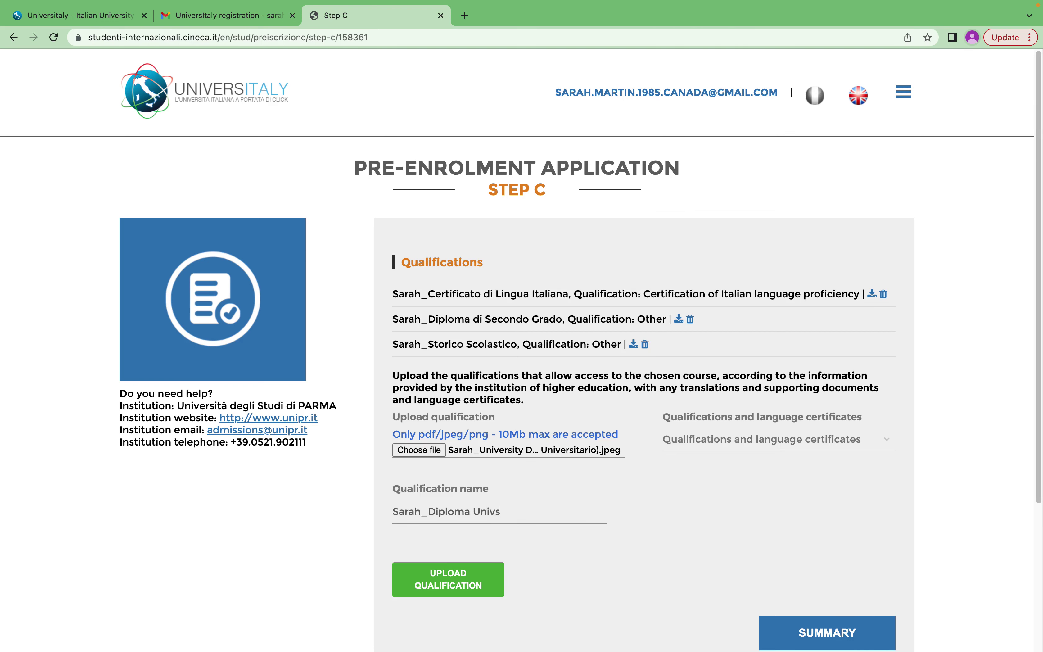
type("iversitario")
Step: Classify the university diploma as Final Diploma and upload it to the qualifications
left_click(746, 438)
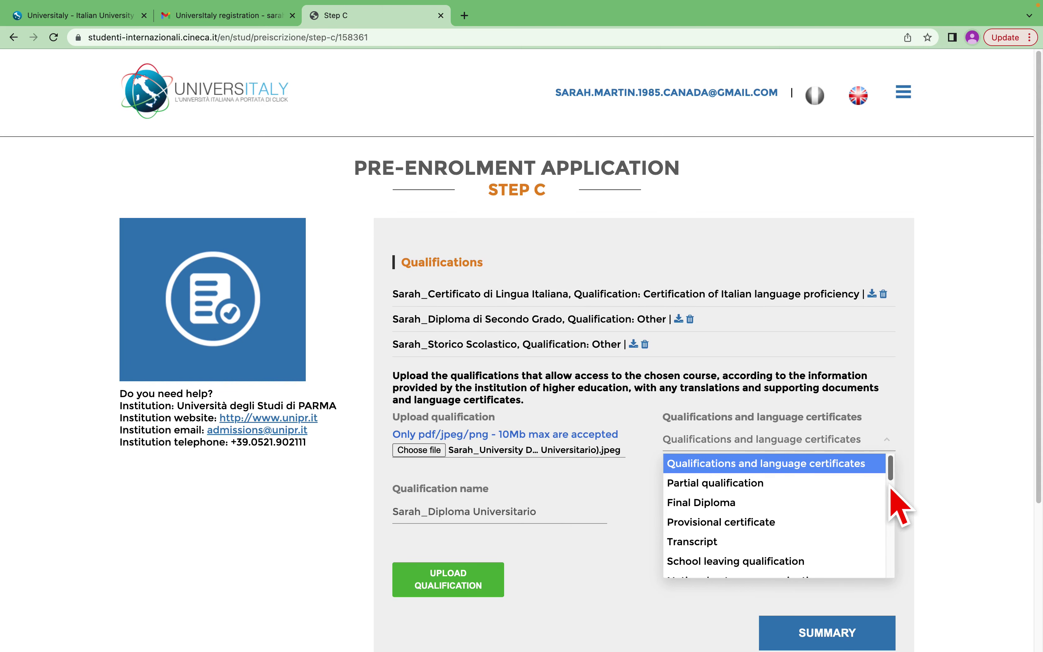
scroll(829, 500, "down", 1)
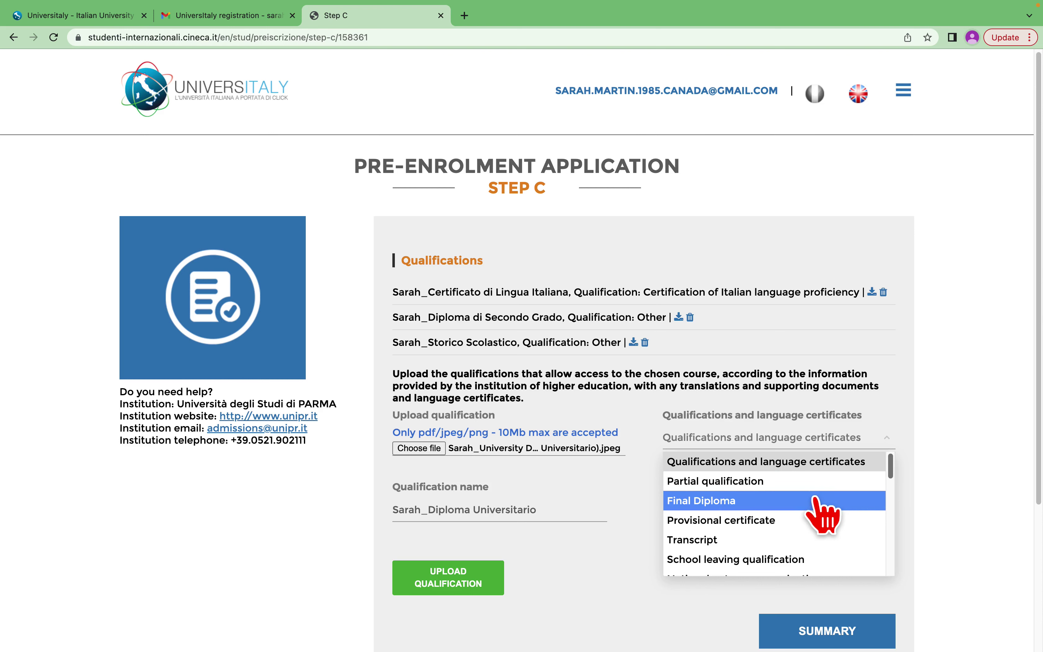
left_click(823, 501)
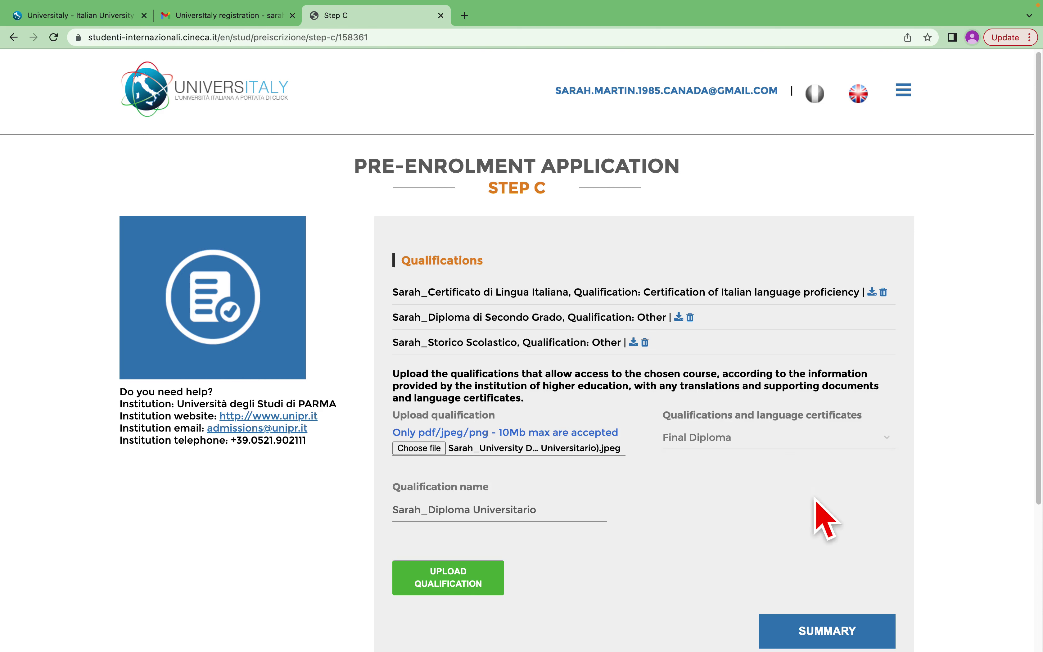
left_click(882, 440)
mouse_move(891, 472)
left_mouse_down()
mouse_move(890, 573)
mouse_move(891, 465)
left_mouse_up()
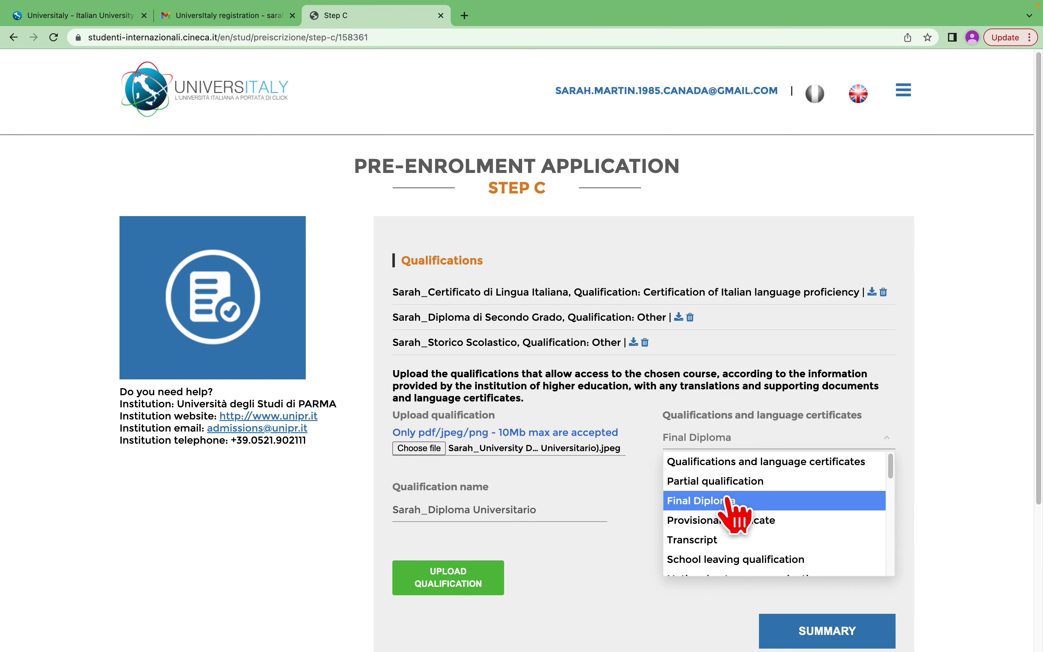
left_click(732, 505)
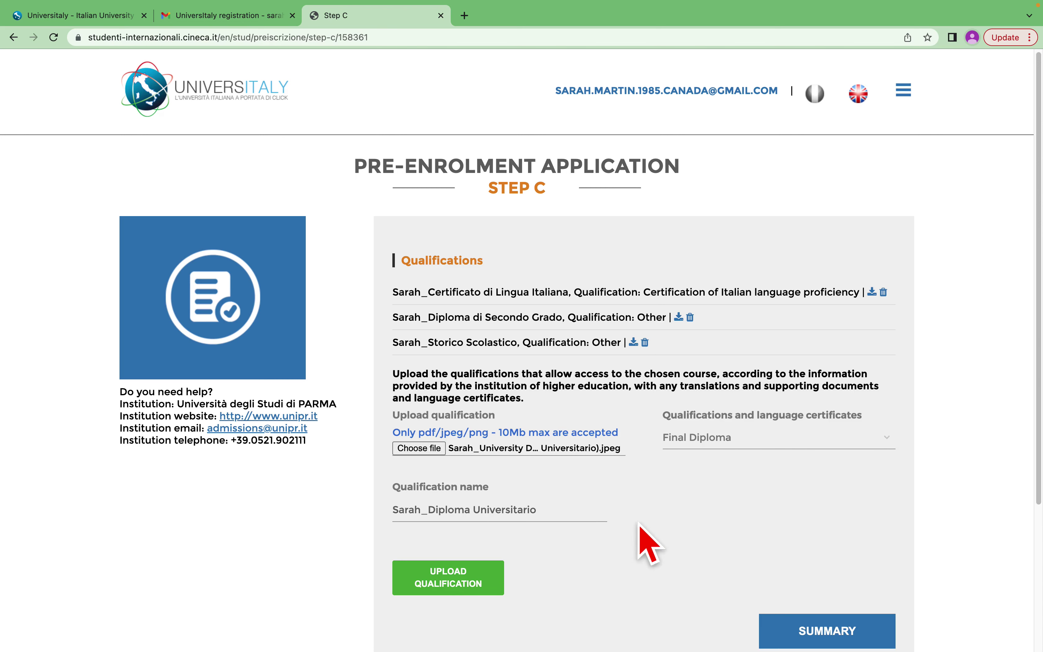
left_click(456, 574)
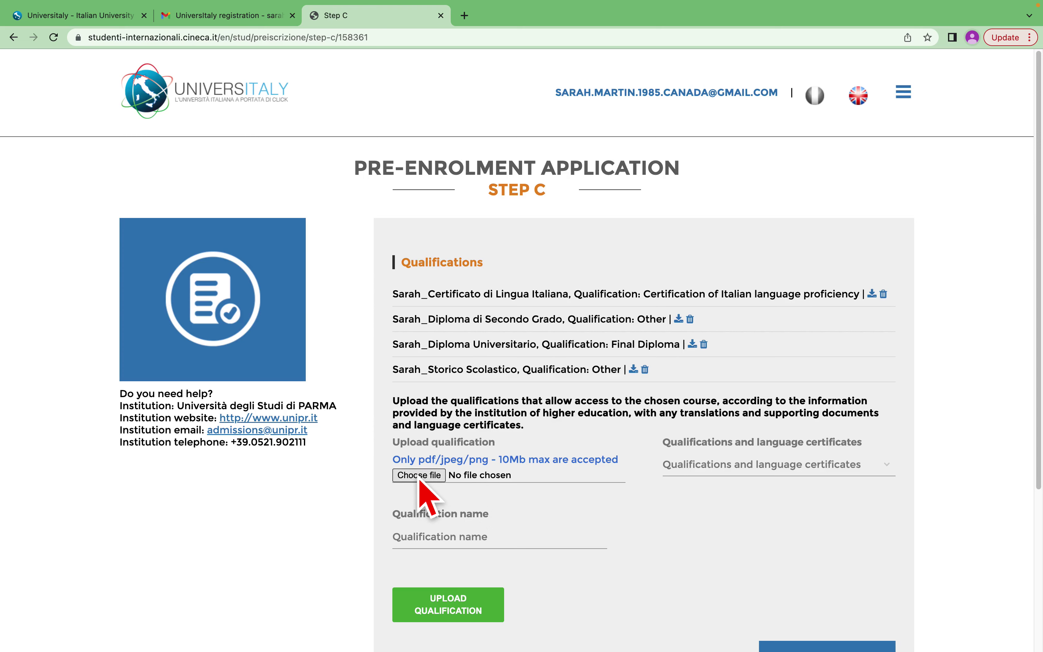
Step: Choose the University Academic Records (Registri Accademici Universitari) JPEG from the UNIVERSITALY folder as the next qualification file, previewing it first
left_click(419, 476)
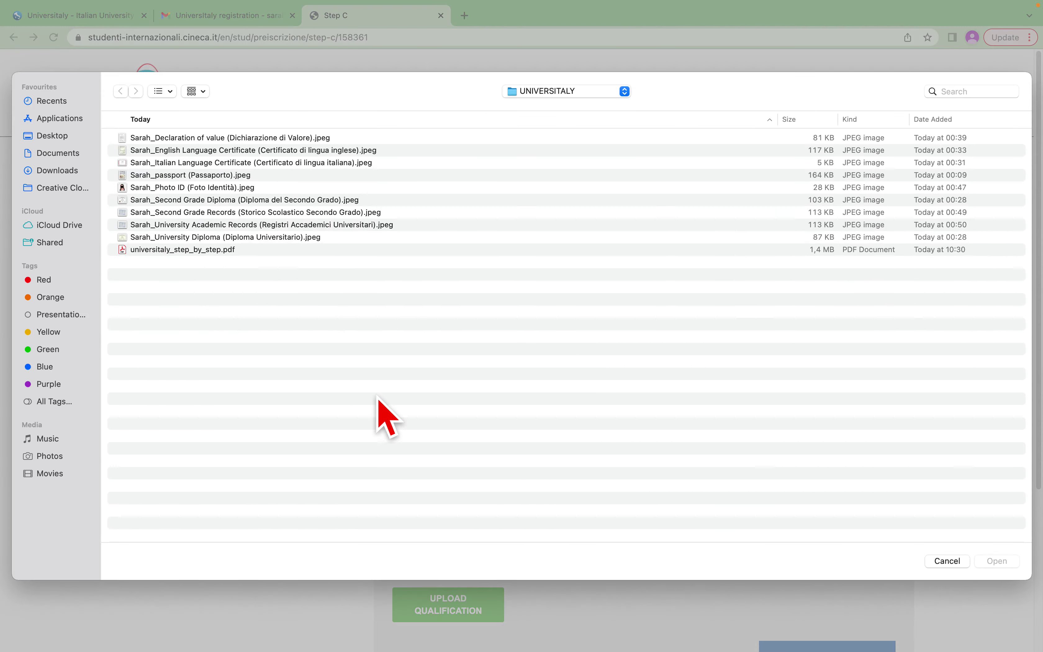
left_click(248, 225)
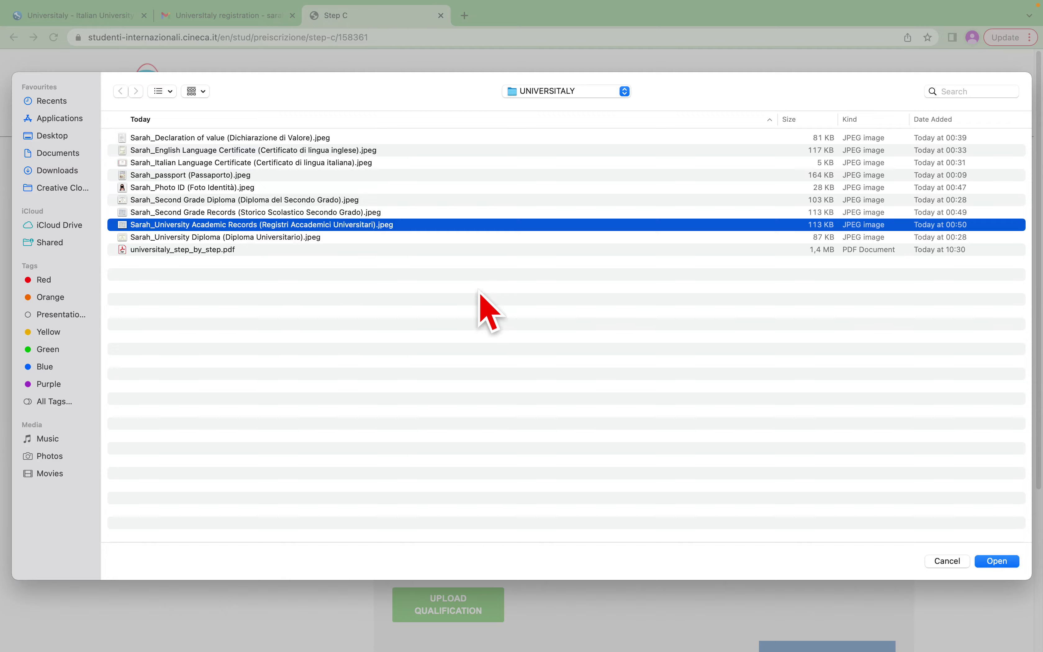
key("space")
key("space")
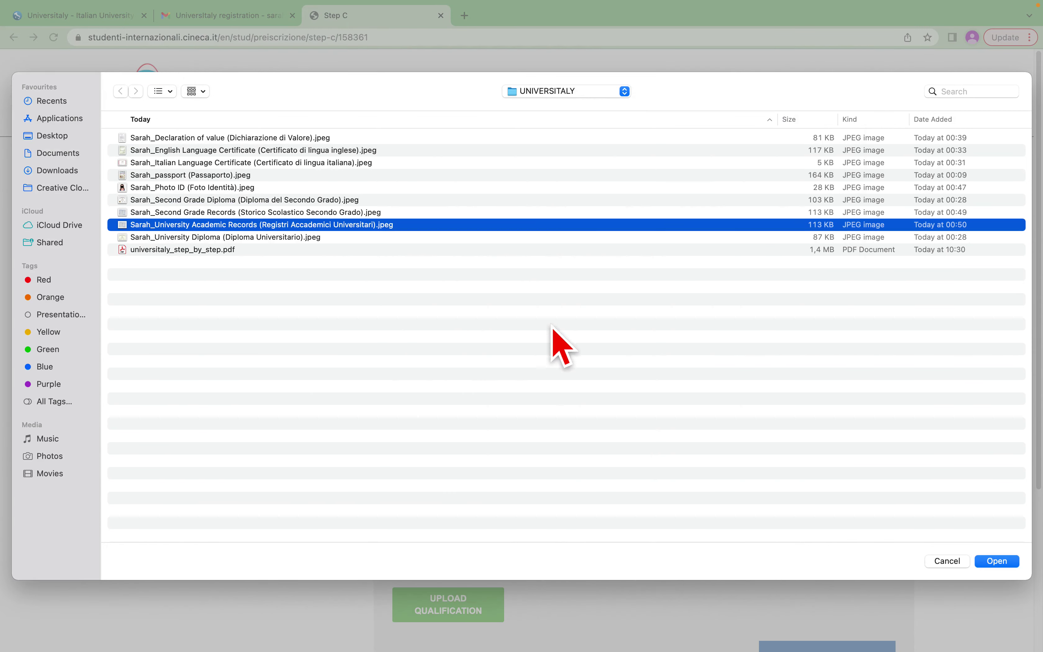
left_click(996, 561)
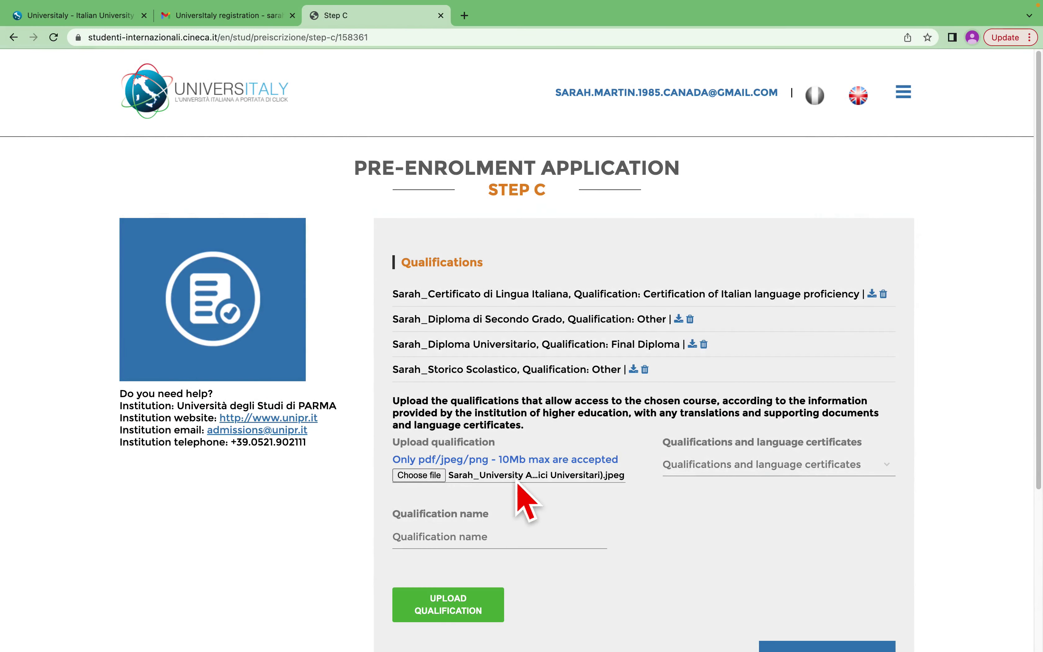
Step: Name the qualification with the applicant's first name, an underscore and "Registri Accademici Universitario", correcting the spelling of "Accademici"
left_click(471, 535)
type("Sarah")
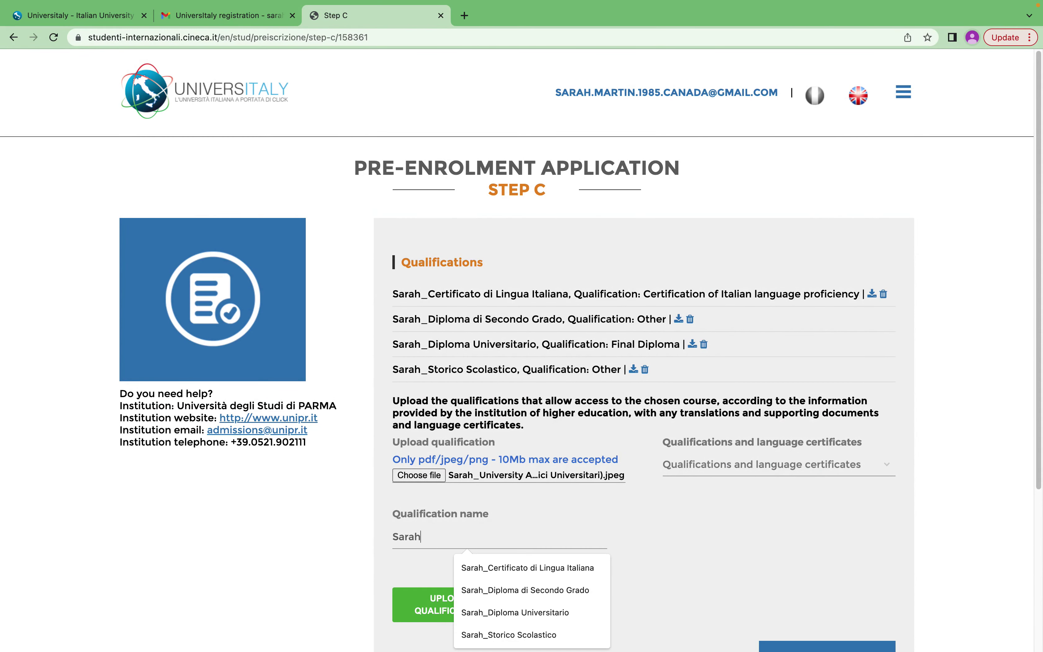
type("_Re")
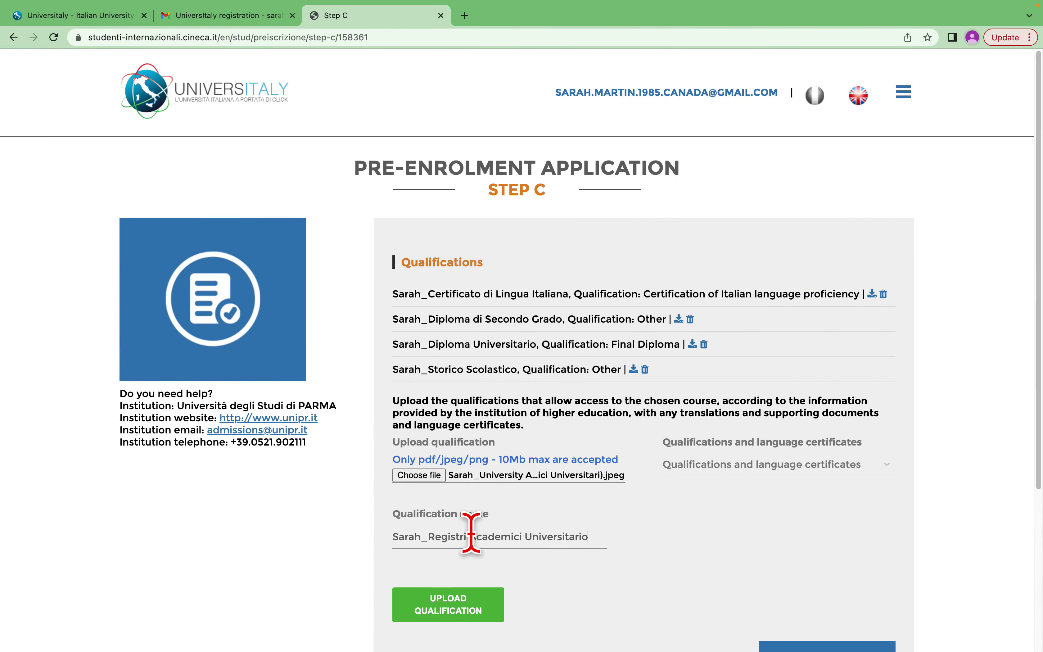
left_click(476, 537)
type("c")
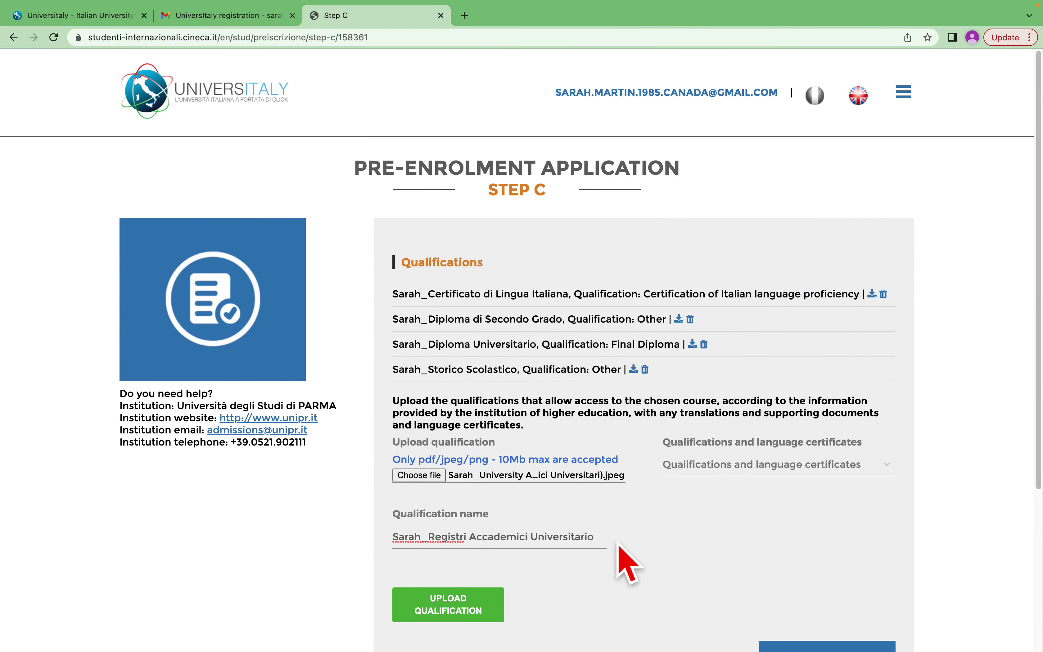
Step: Classify the university academic records as Other and upload them to the qualifications
left_click(828, 468)
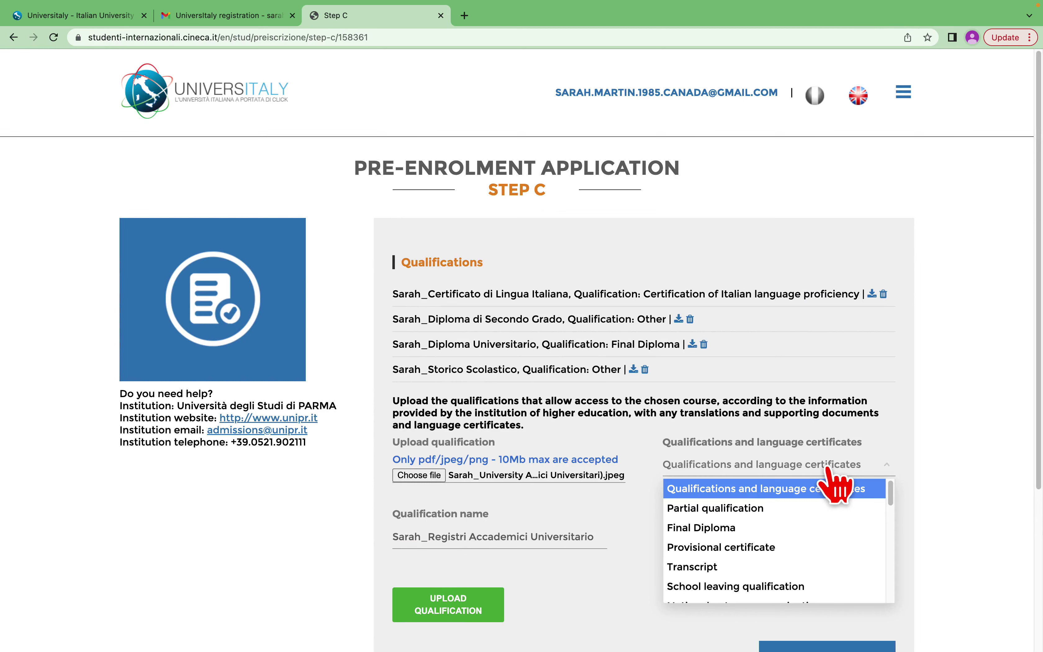
scroll(862, 548, "down", 3)
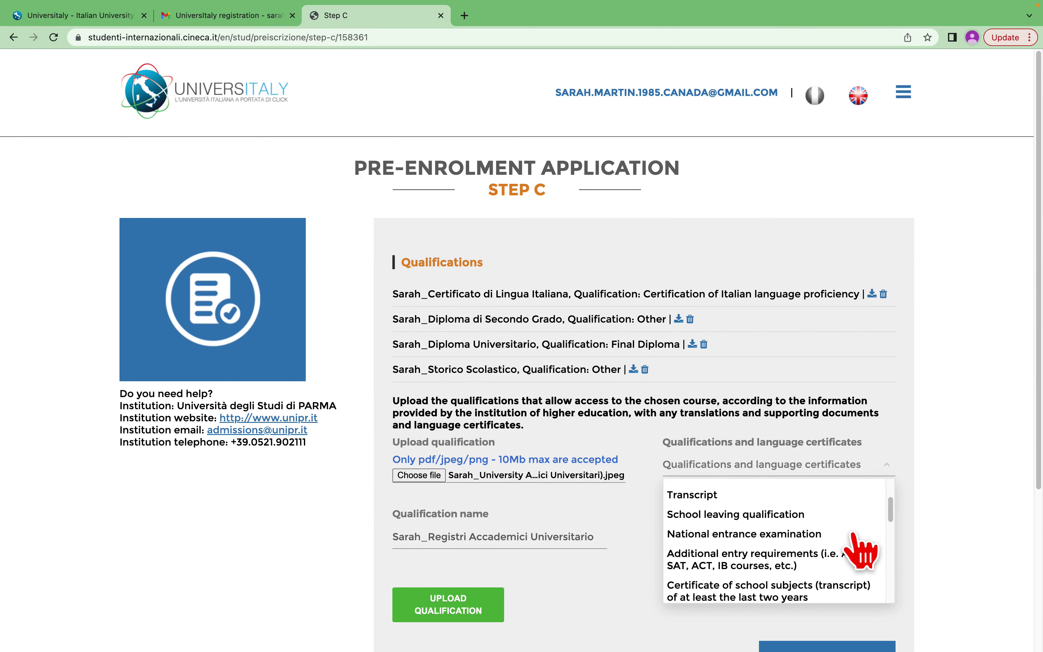
scroll(862, 550, "down", 3)
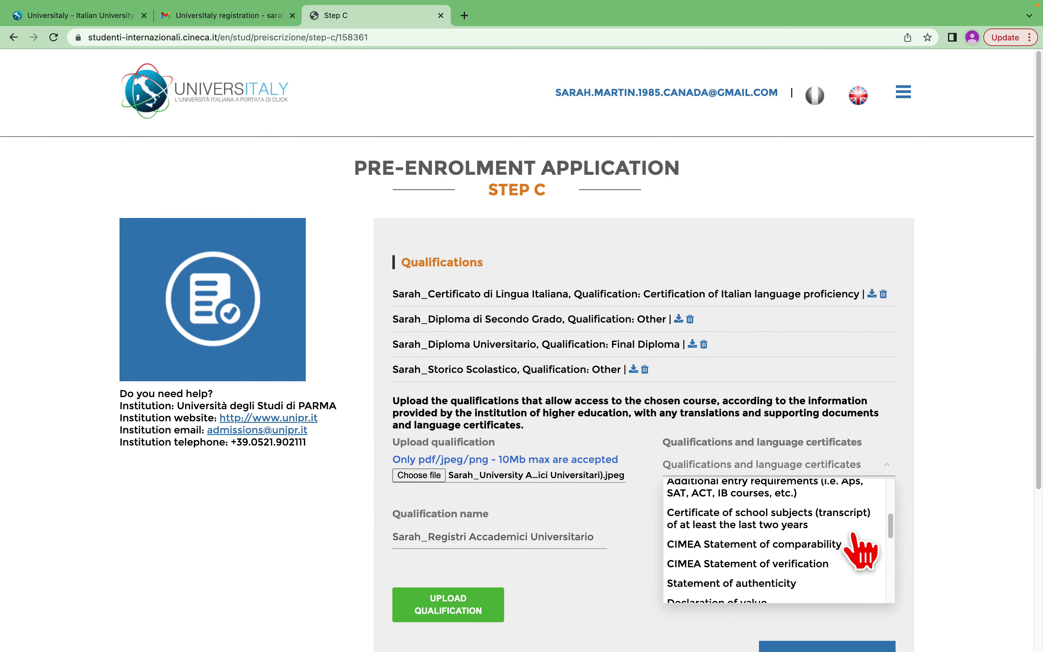
scroll(863, 550, "down", 3)
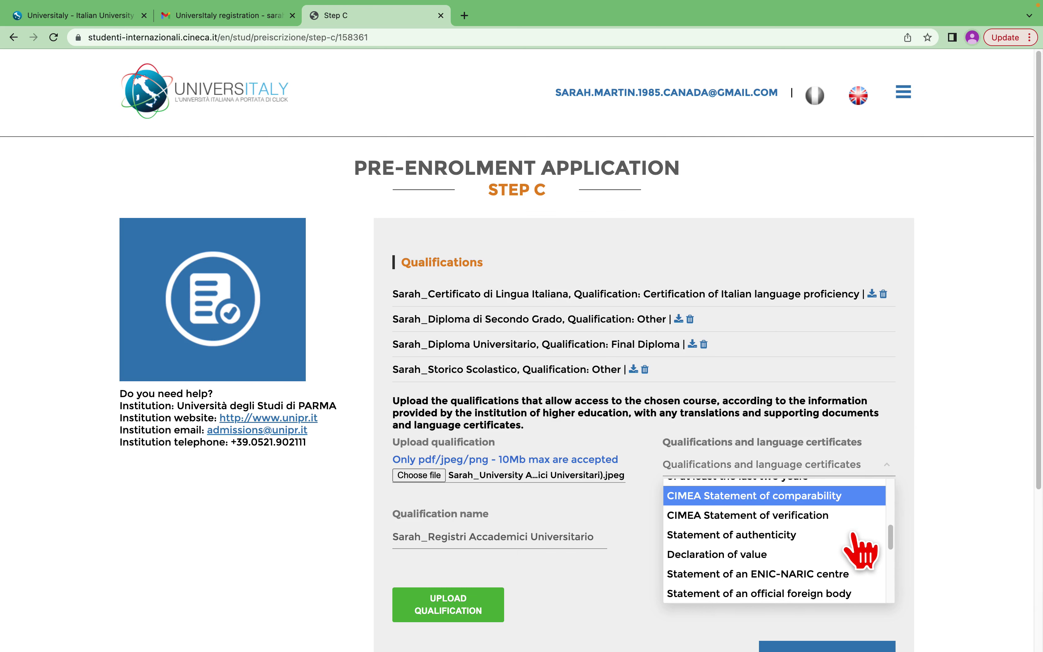
scroll(862, 550, "down", 3)
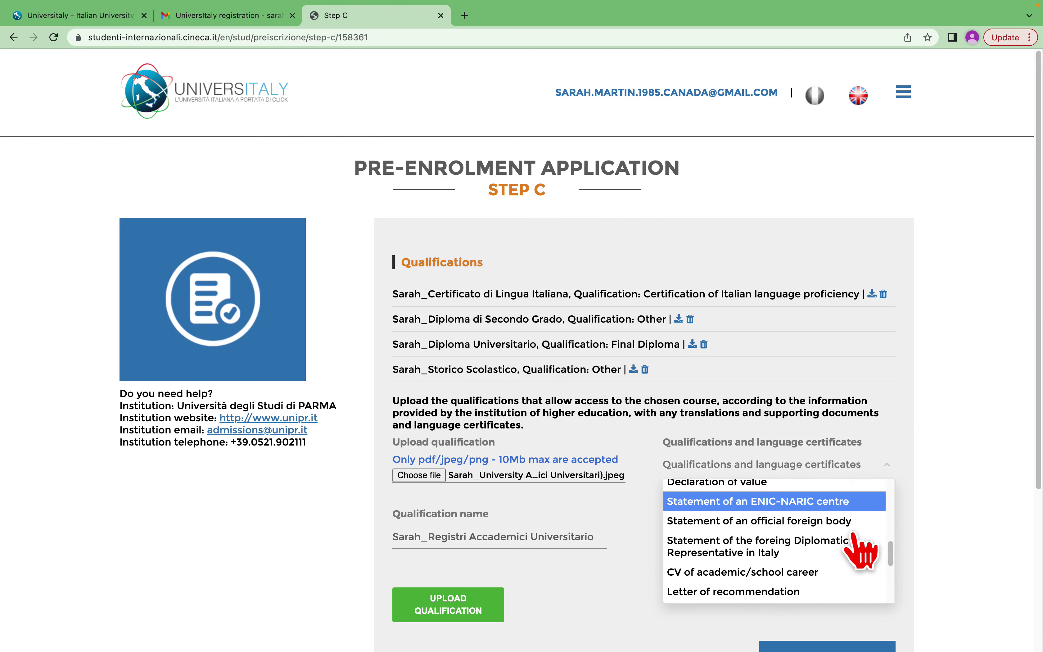
scroll(862, 550, "down", 2)
scroll(851, 558, "down", 1)
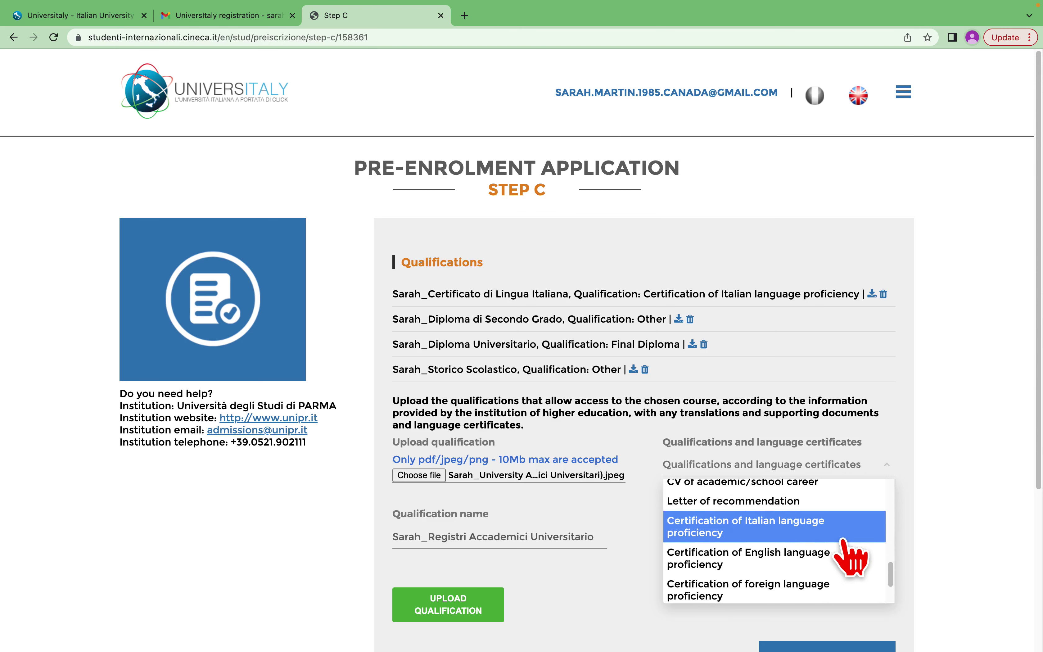
scroll(851, 559, "down", 1)
scroll(852, 557, "down", 1)
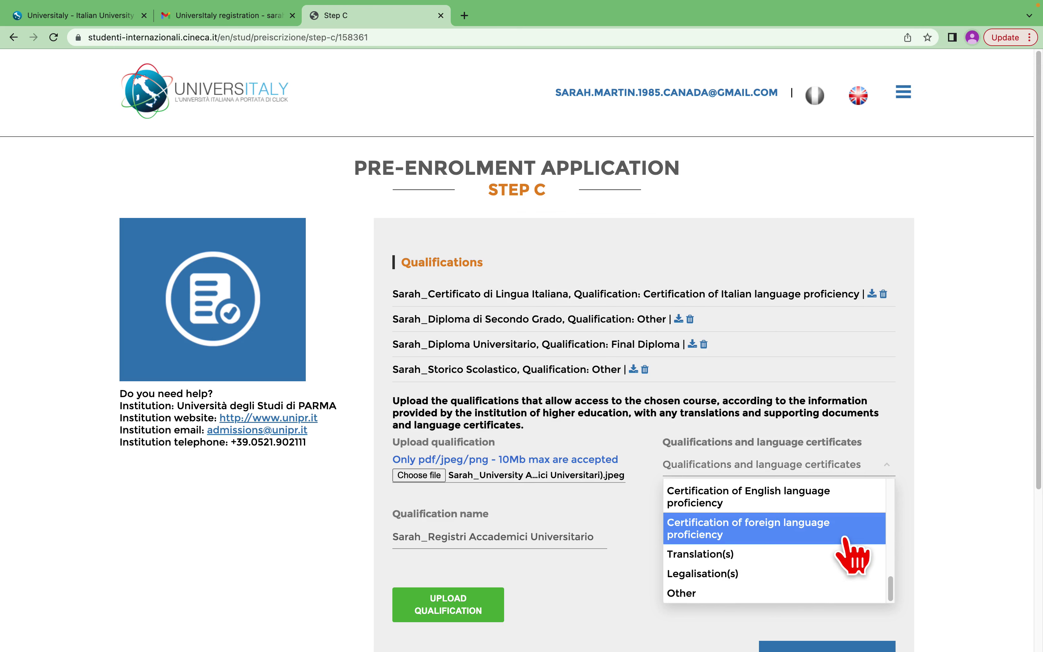
scroll(852, 556, "up", 10)
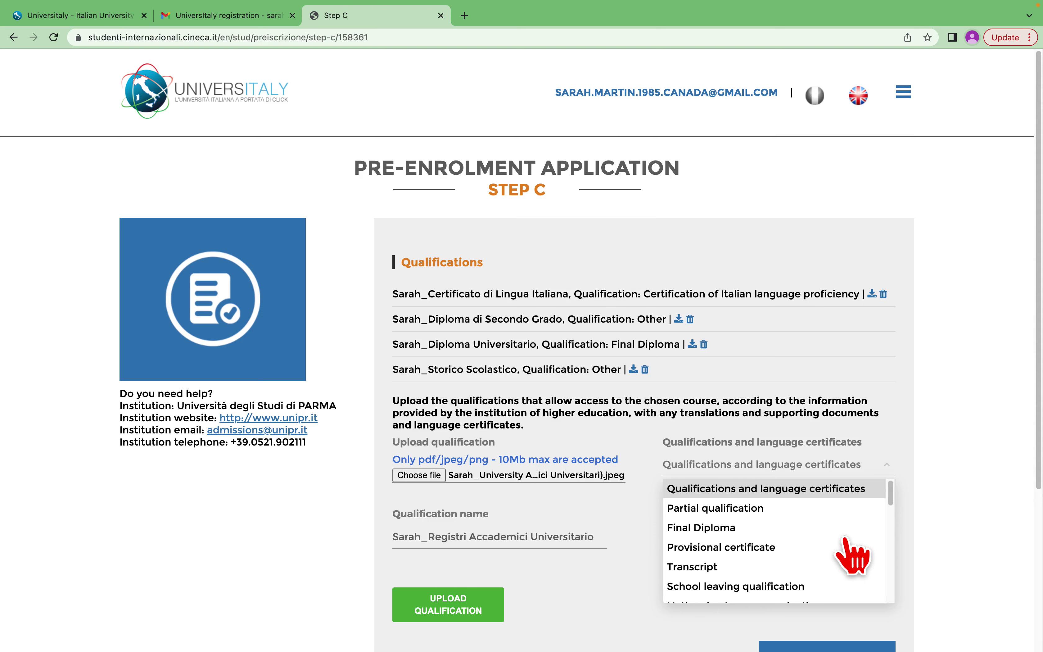
scroll(852, 557, "down", 2)
scroll(851, 557, "down", 4)
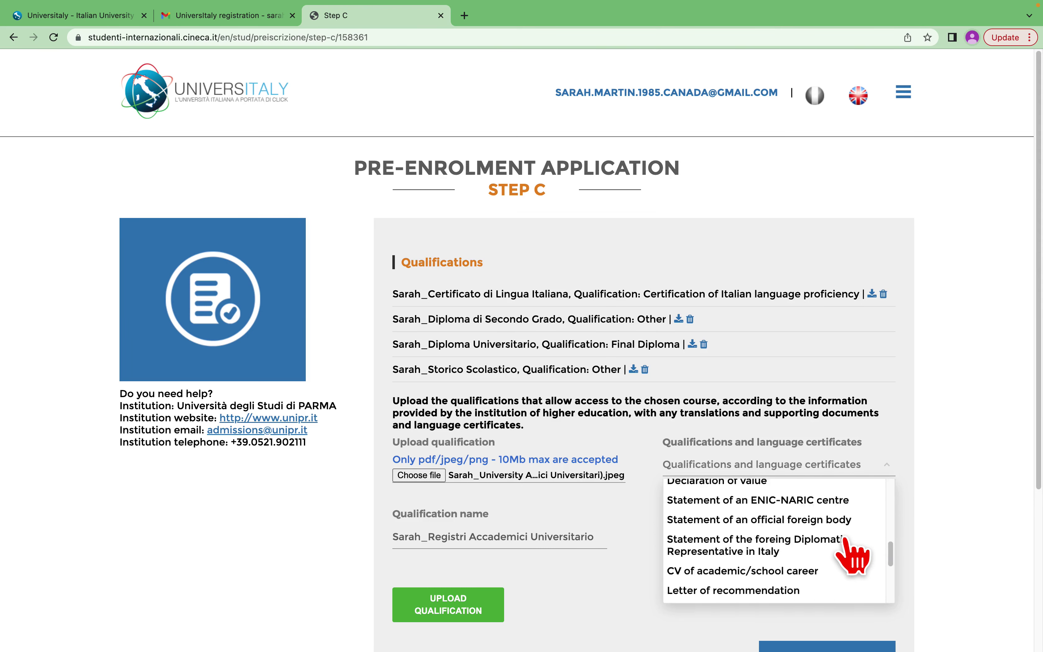
left_click(682, 592)
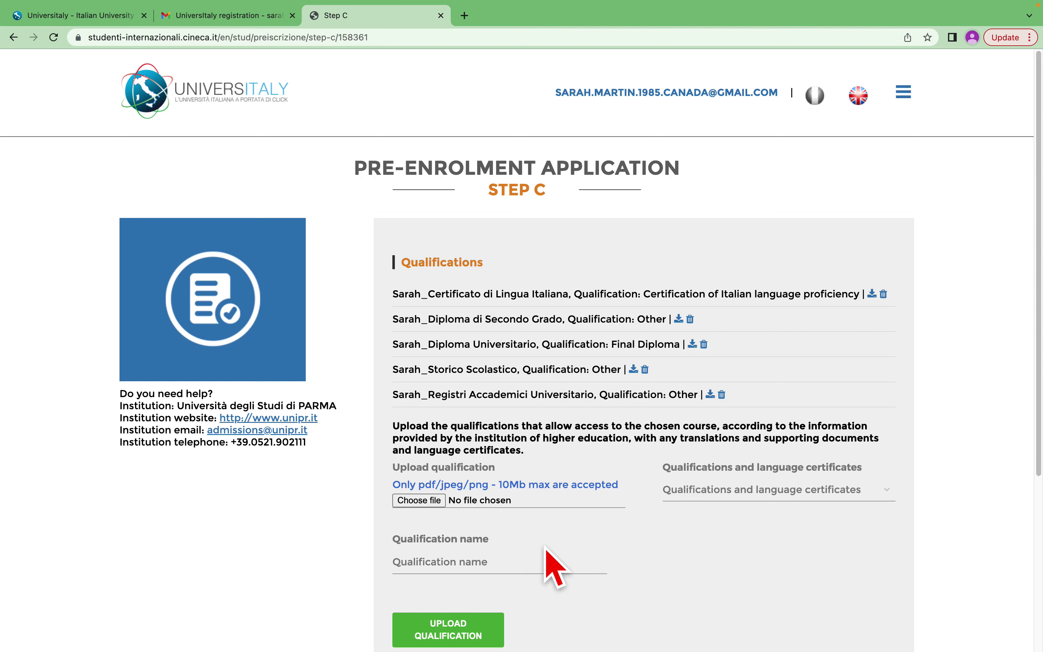
Step: Choose the Declaration of value (Dichiarazione di Valore) JPEG from the UNIVERSITALY folder as the next qualification file, previewing it first
scroll(556, 564, "down", 2)
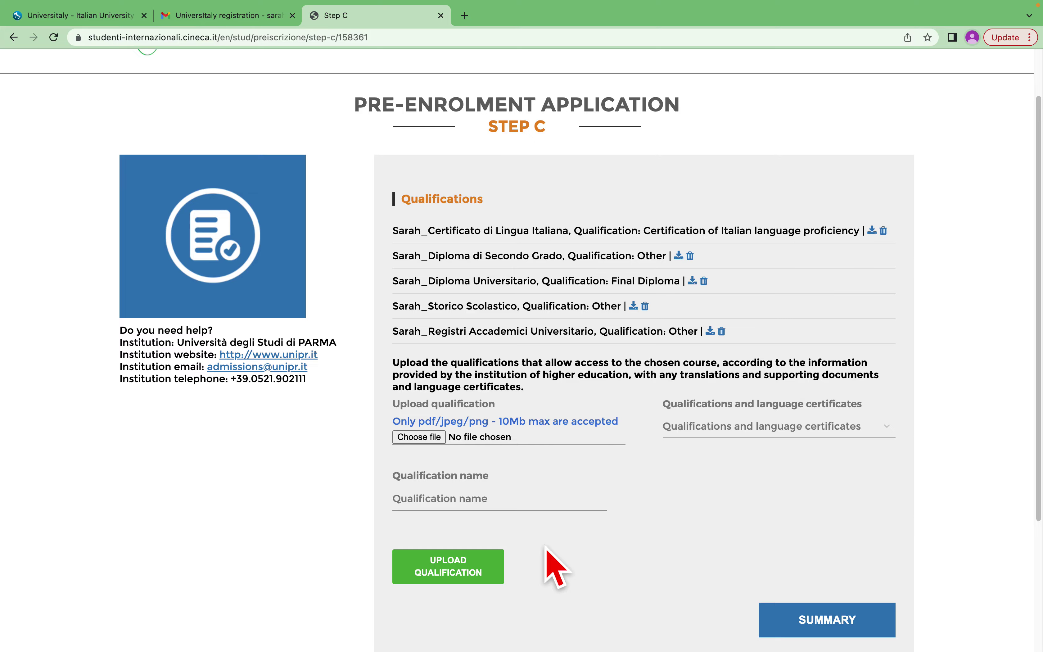
key("ctrl+Right")
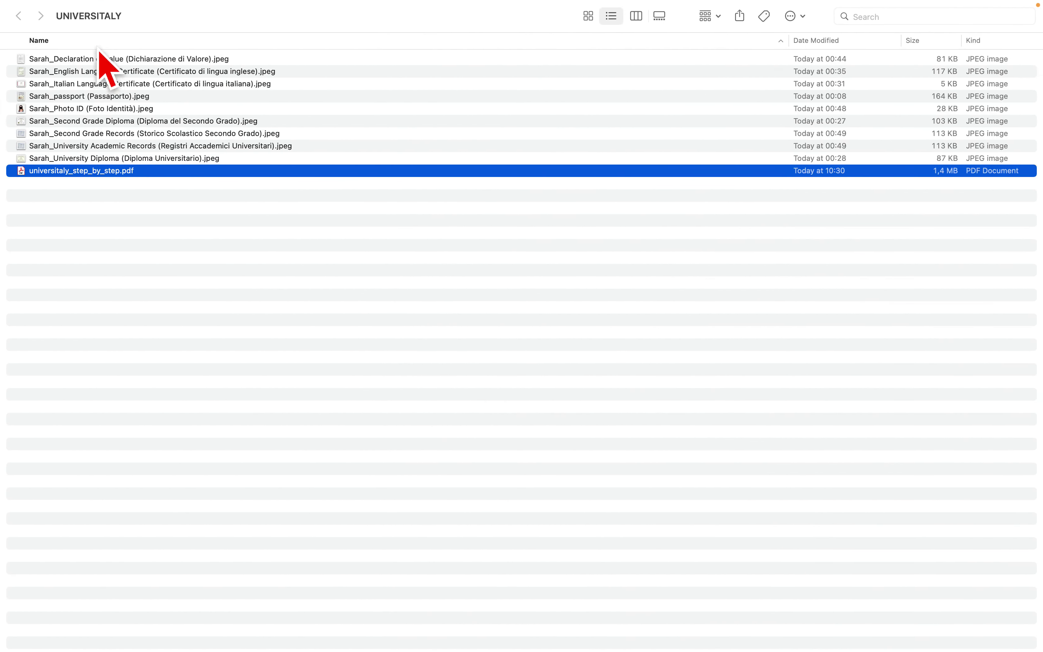
left_click(153, 61)
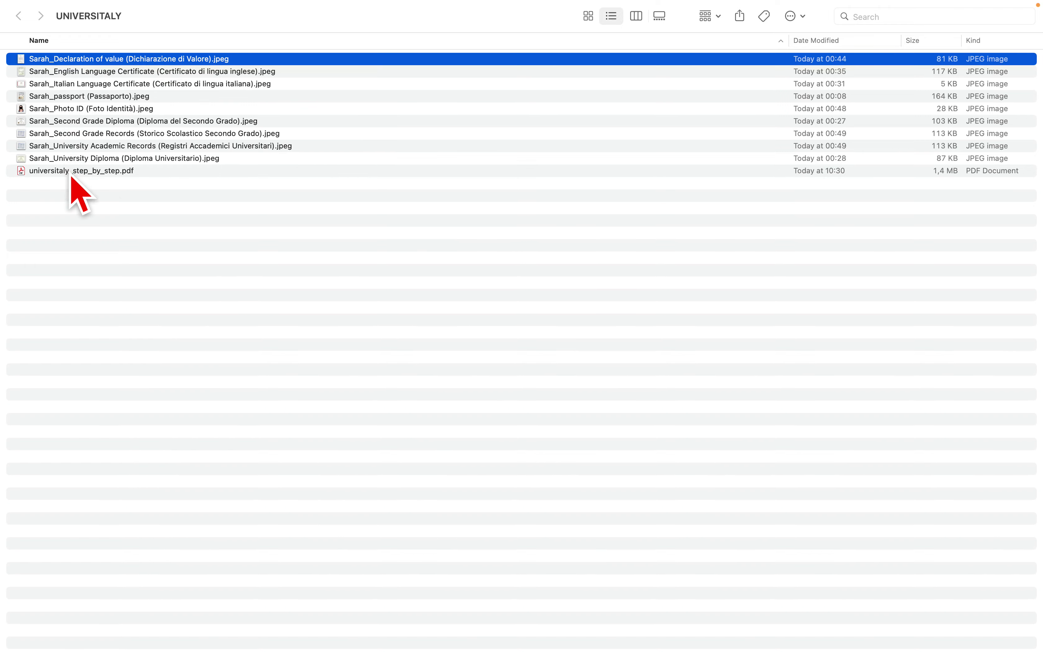
key("super+Tab")
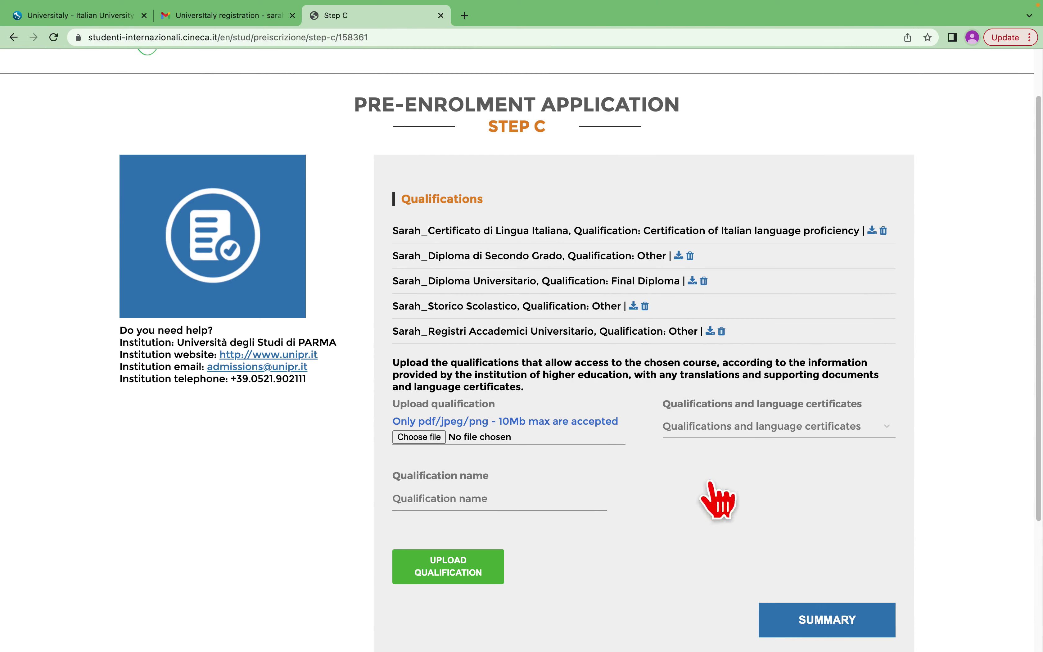
left_click(433, 438)
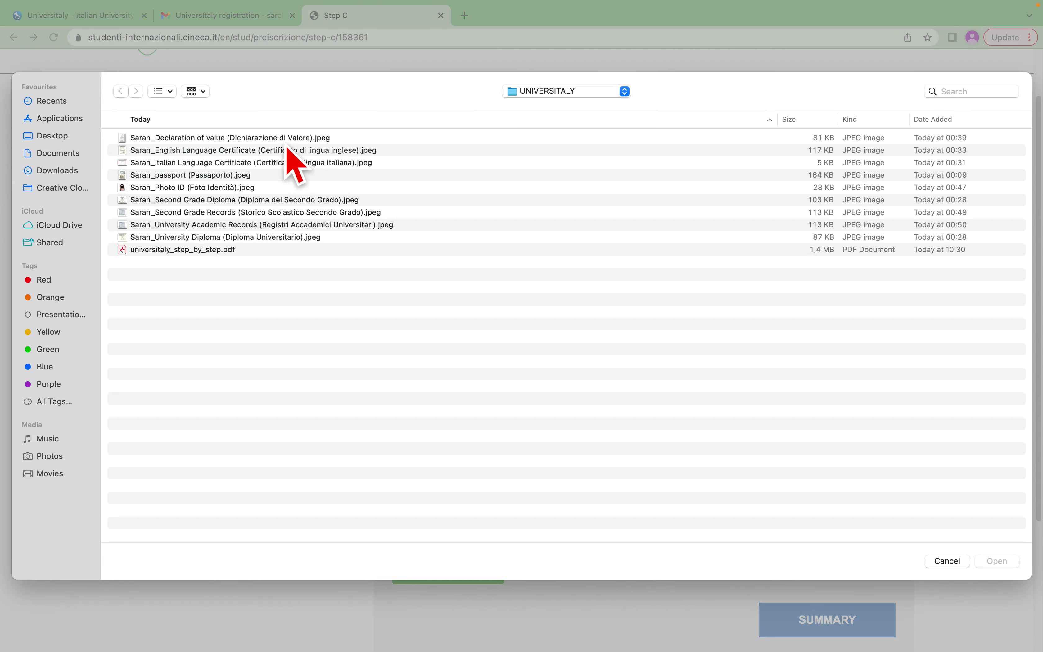
left_click(276, 137)
key("space")
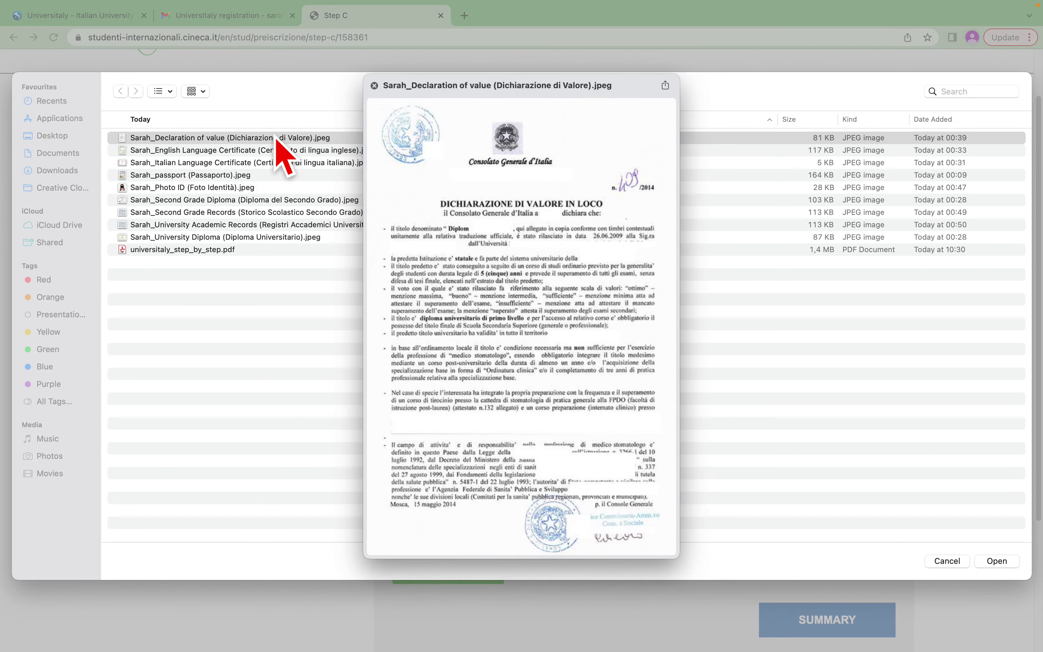
key("space")
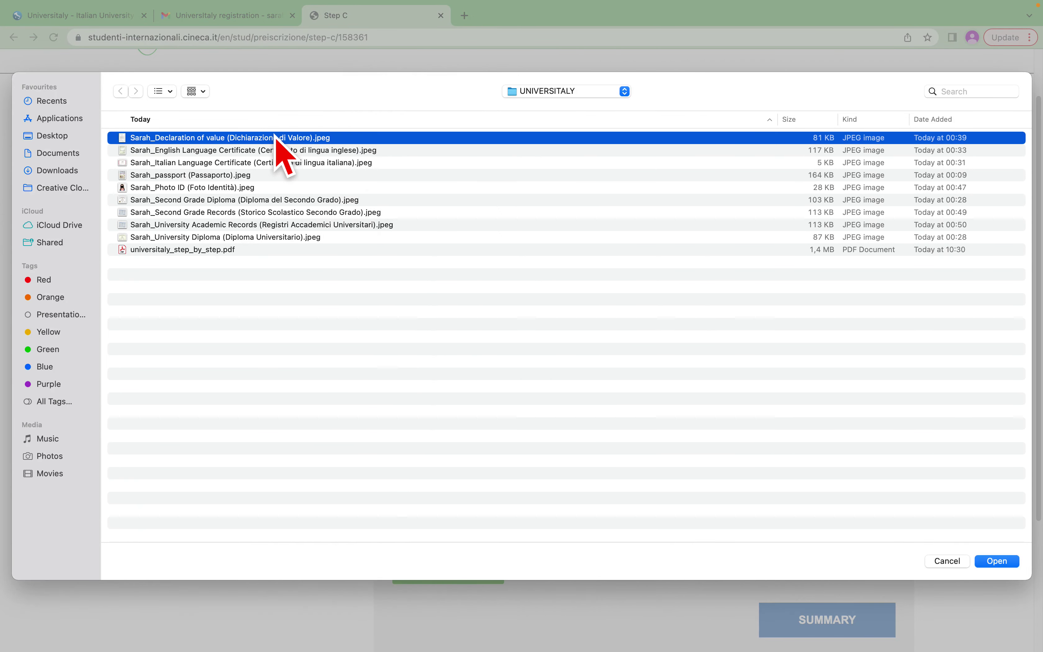
left_click(999, 561)
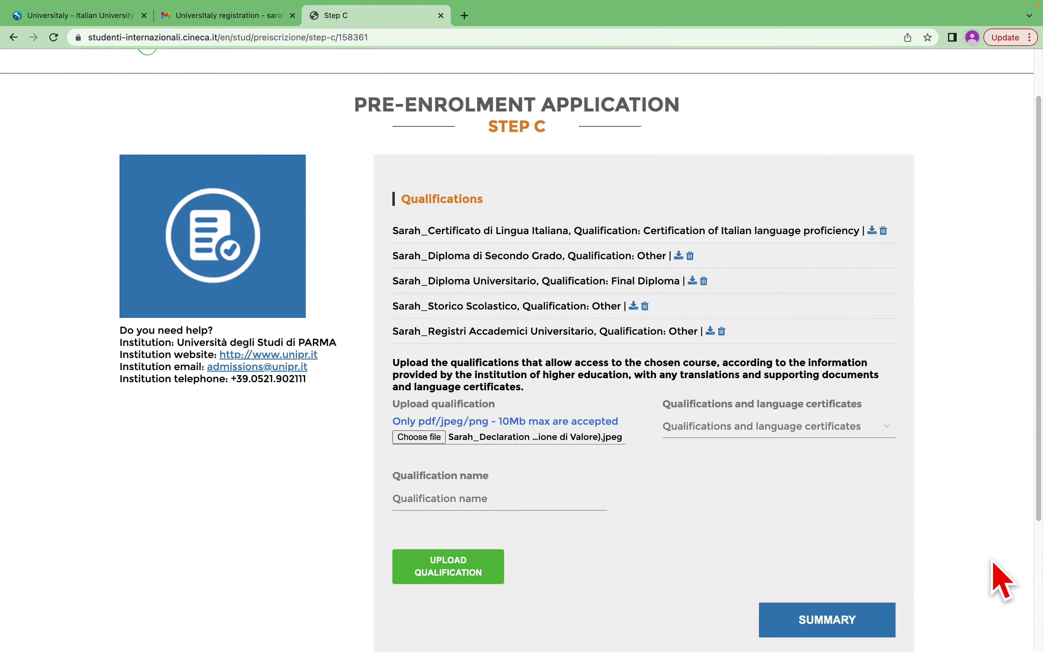
Step: Name the qualification with the applicant's first name, an underscore and "Dichiarazione di Valore"
left_click(462, 498)
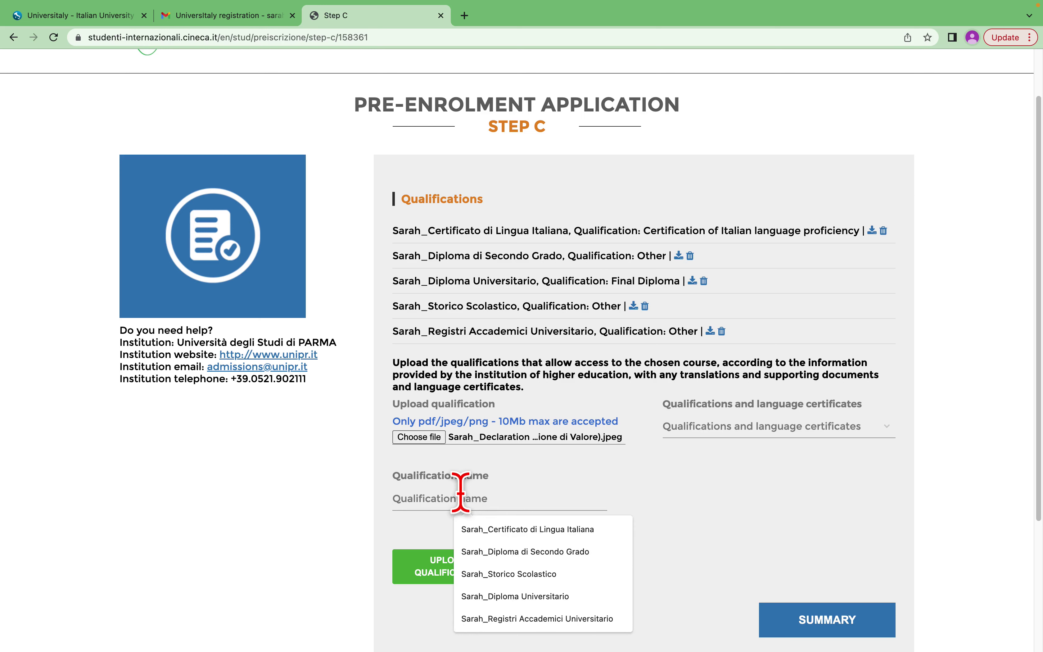
type("Sarah_")
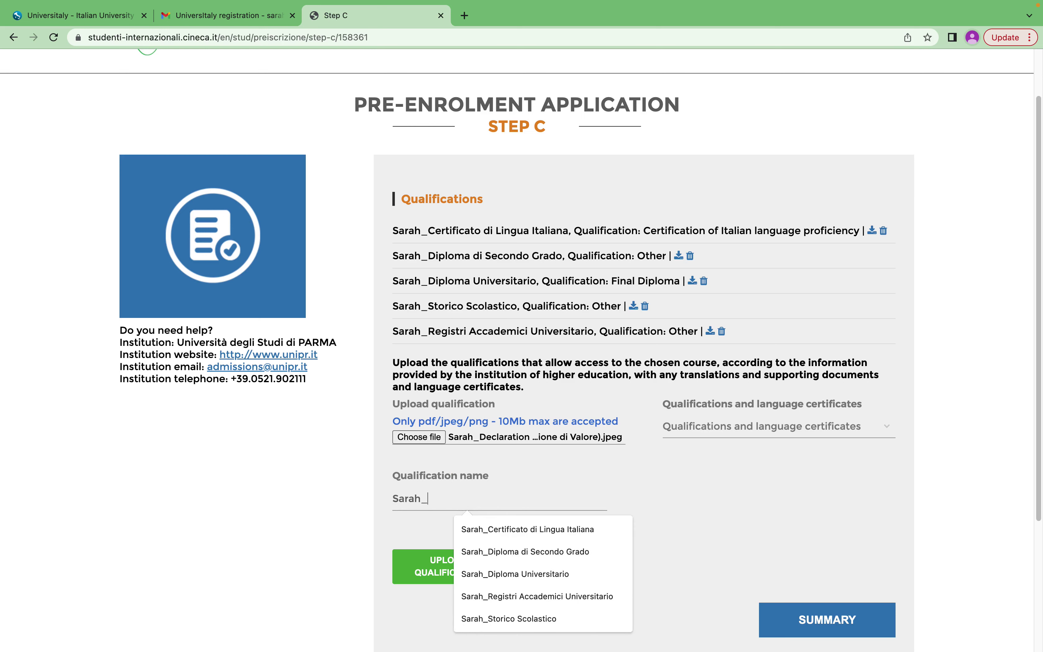
type("Dichiarazione di Valore")
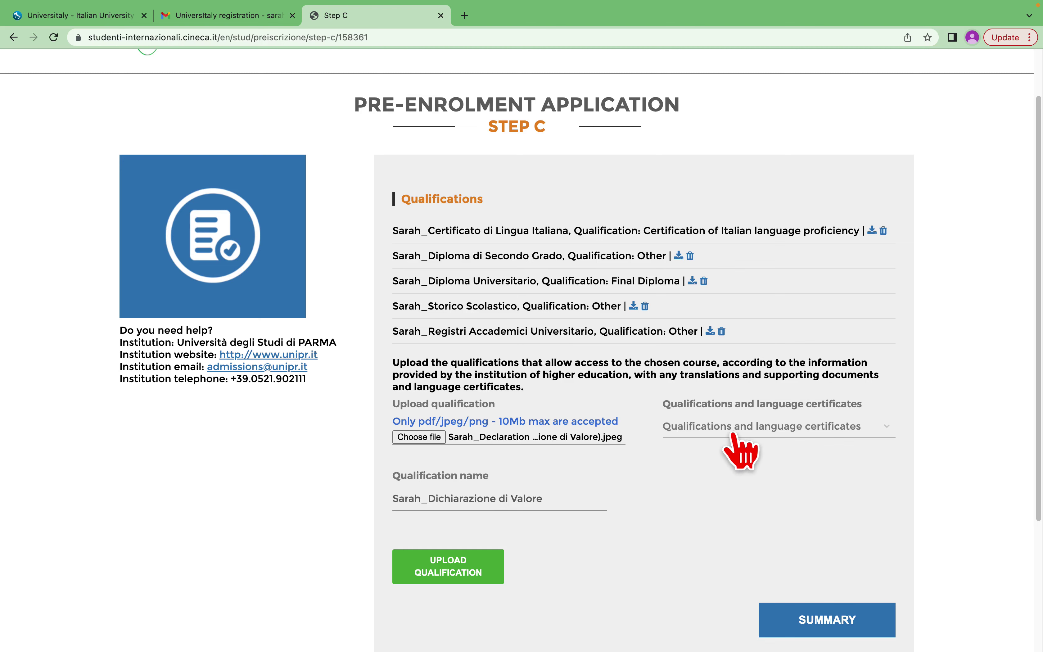
Step: Classify the document as Declaration of value and upload it to the qualifications
left_click(741, 425)
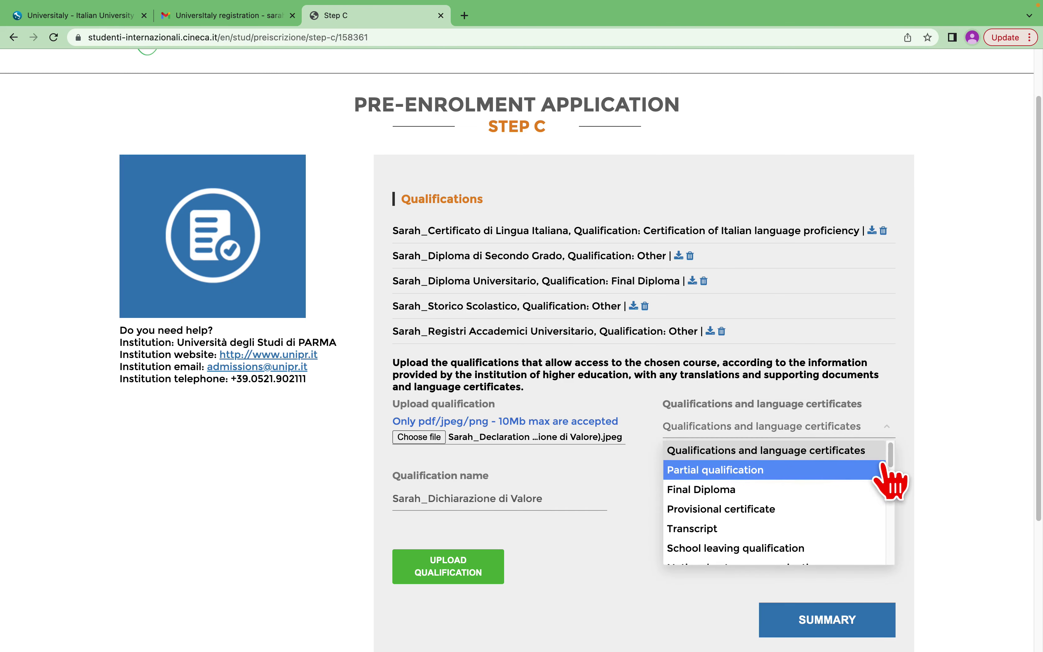
scroll(890, 457, "down", 1)
left_click_drag(890, 458, 891, 513)
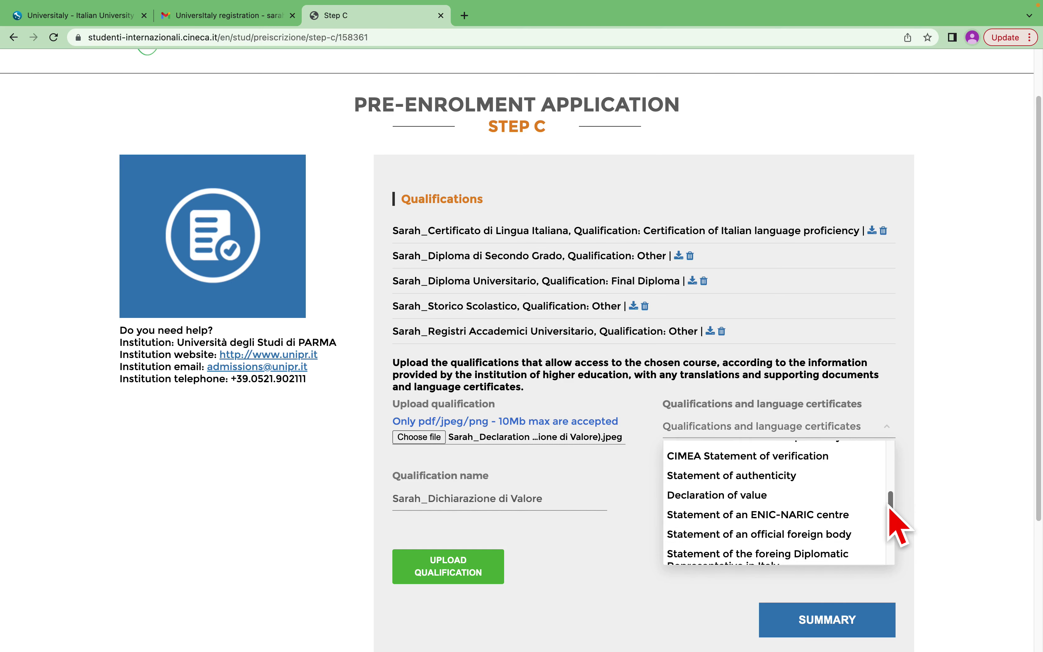
left_click(821, 495)
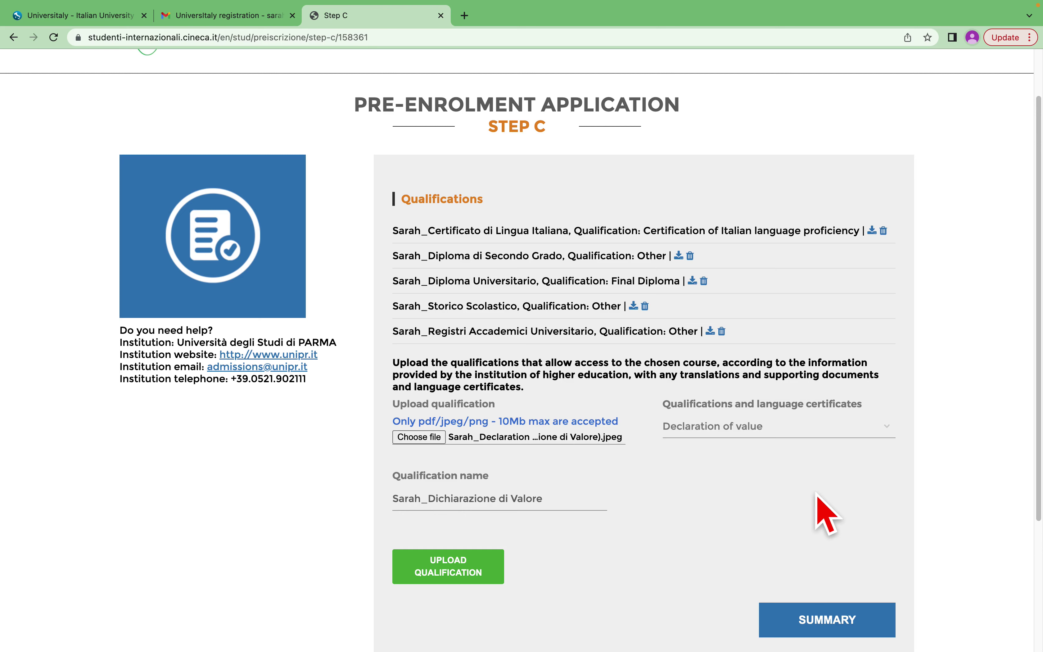
left_click(464, 573)
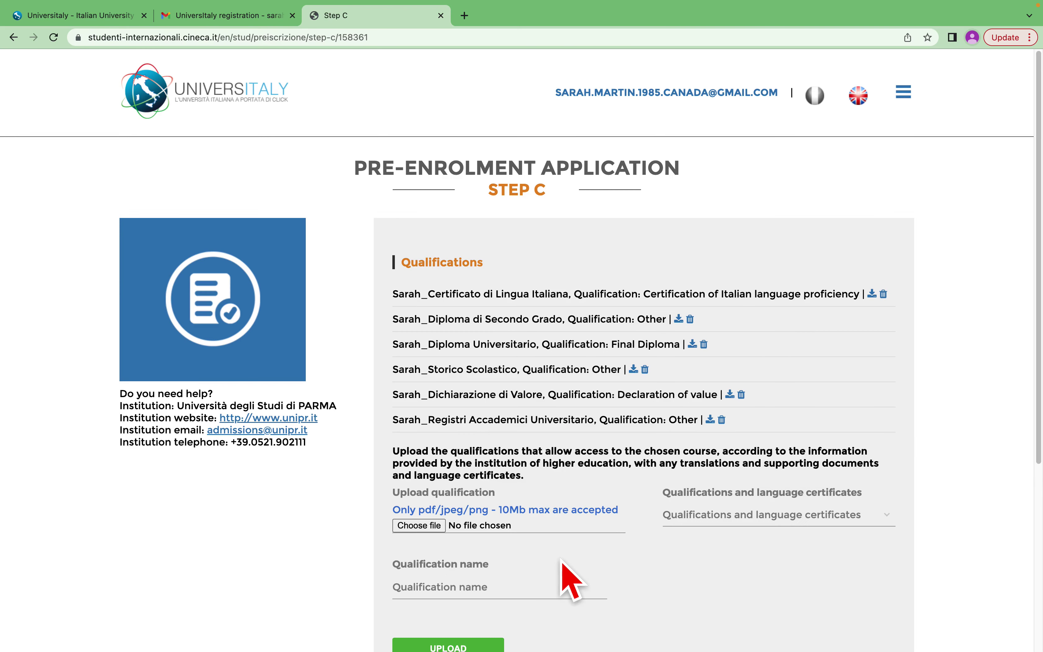
Step: Proceed from Step C to the summary of the pre-enrolment application
scroll(566, 571, "down", 5)
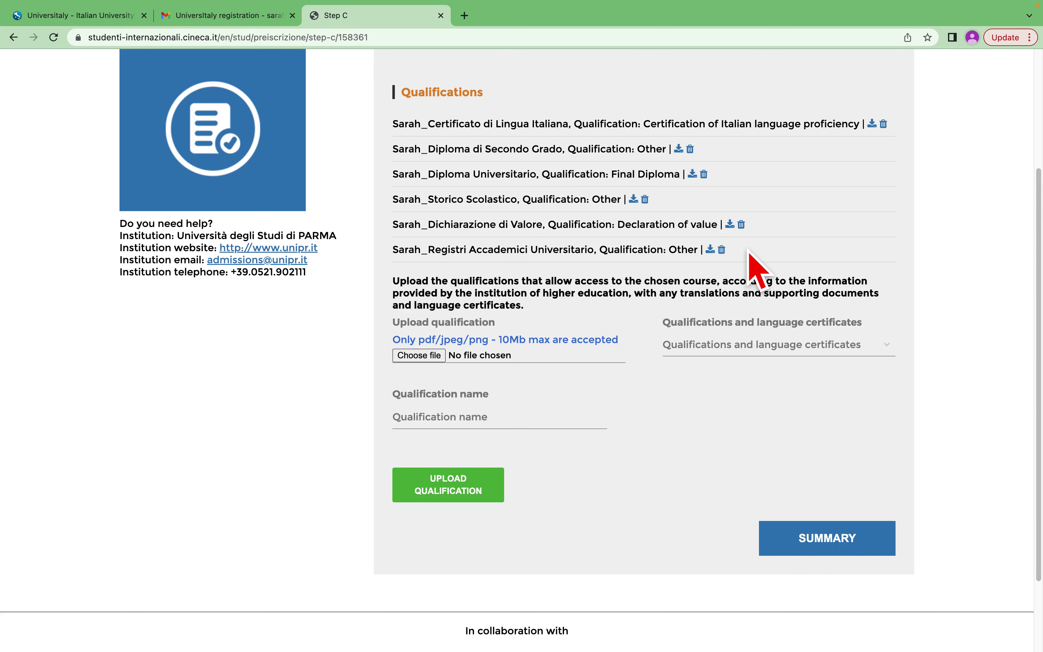
left_click(834, 552)
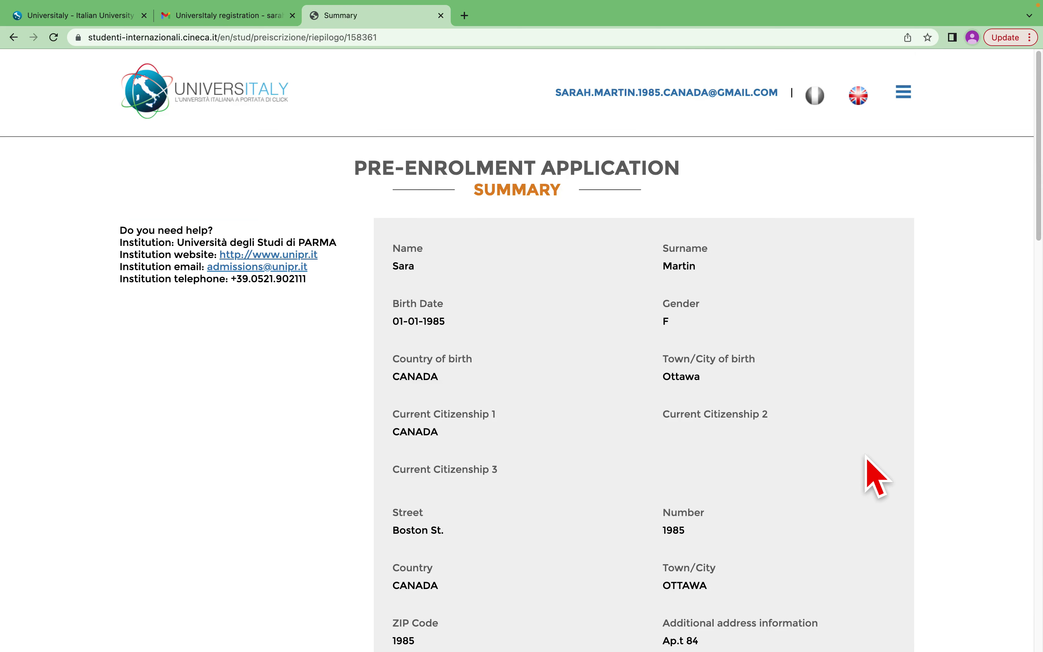
Step: Review the pre-enrolment summary, checking the personal details, passport and visa data, chosen course and the applicant's declarations
scroll(866, 457, "down", 5)
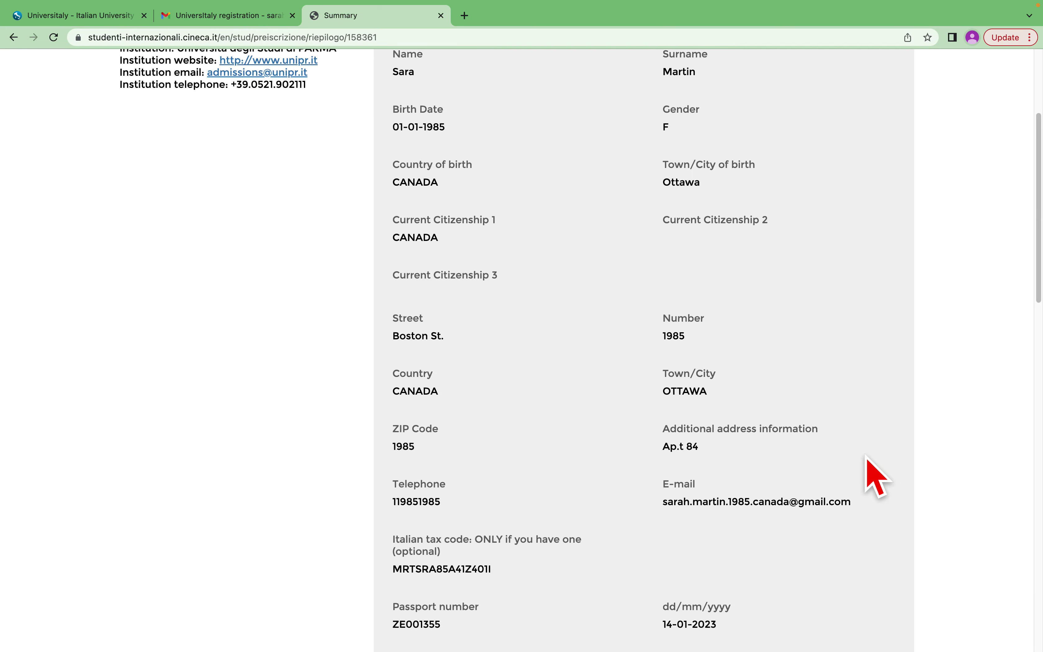
scroll(866, 431, "up", 1)
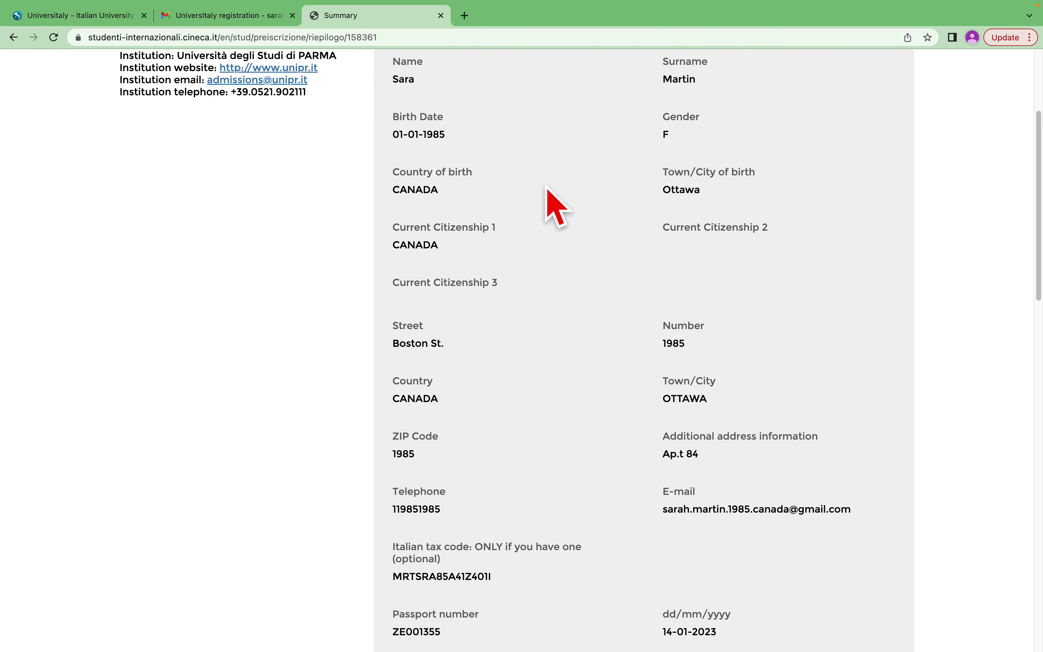
scroll(879, 310, "down", 3)
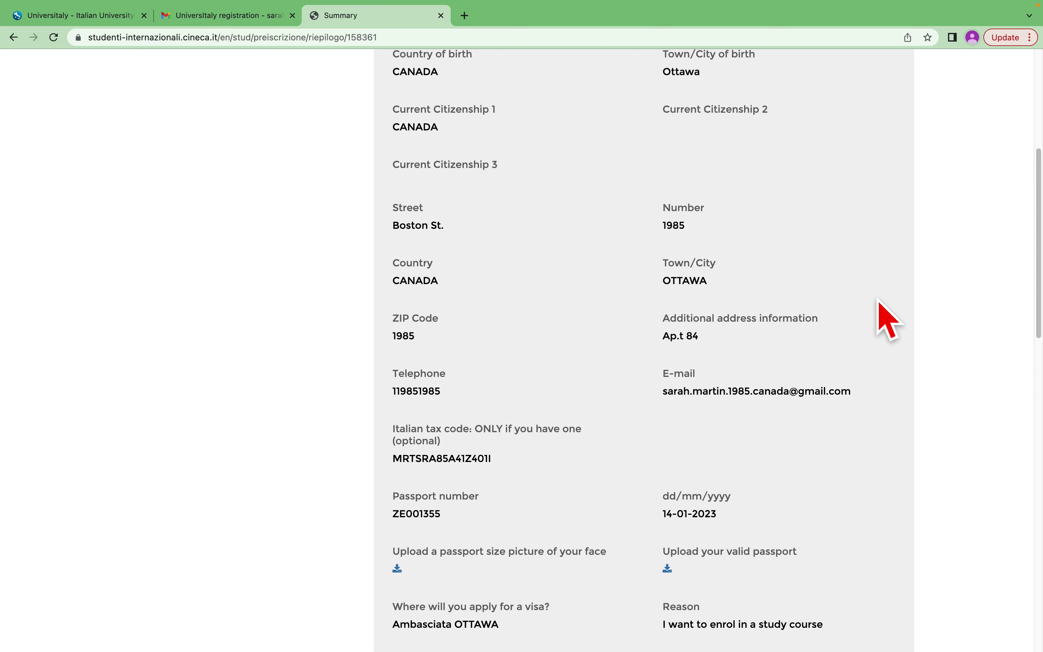
scroll(879, 300, "down", 3)
scroll(923, 320, "down", 1)
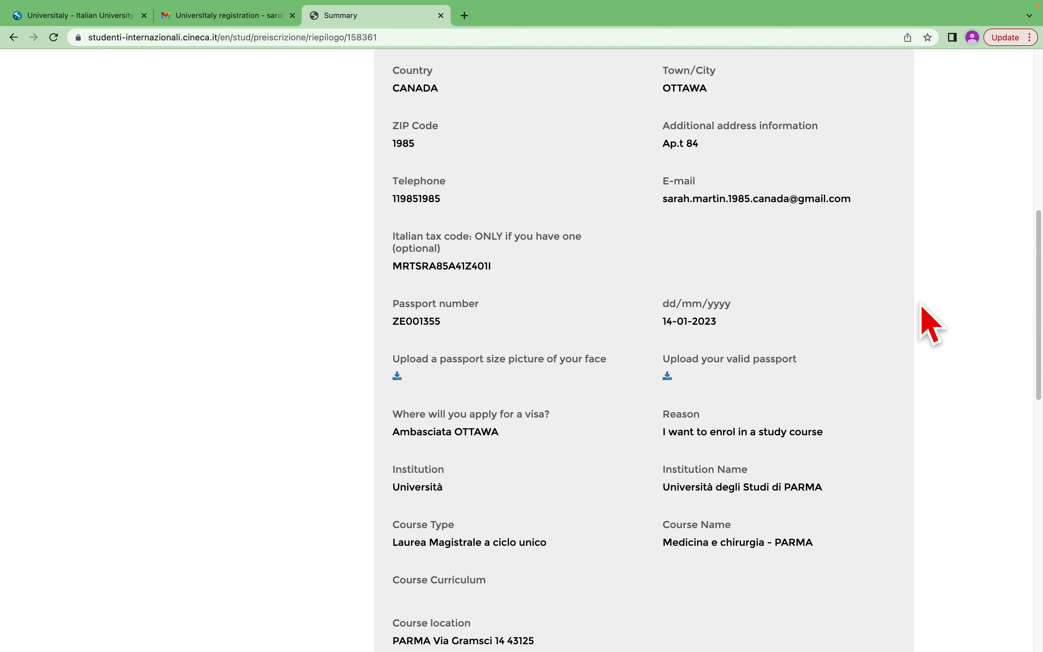
scroll(922, 306, "down", 3)
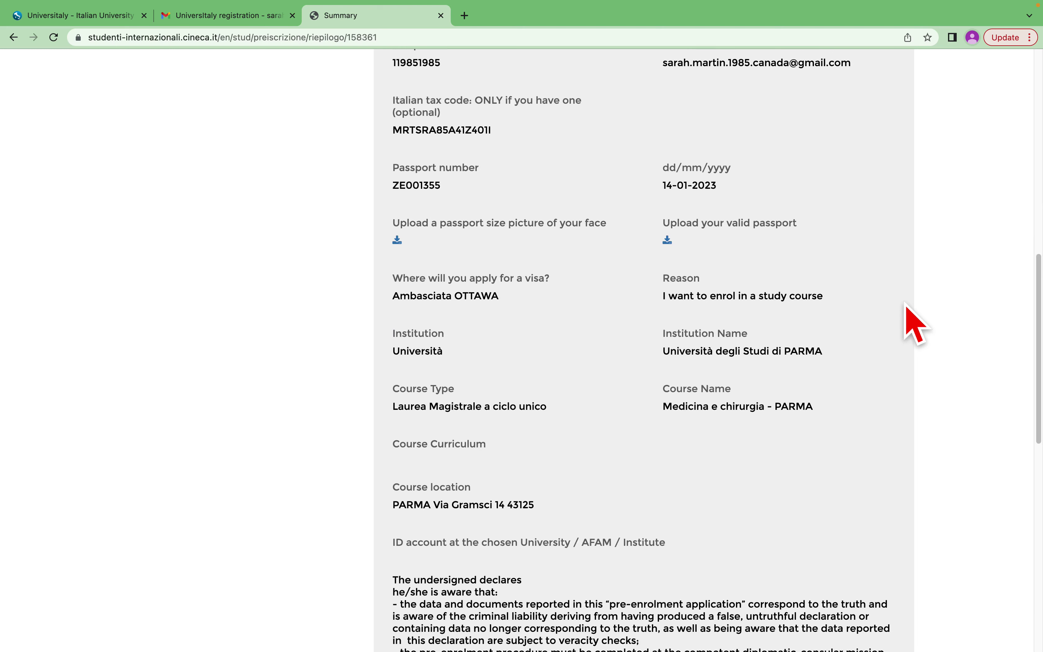
scroll(908, 306, "down", 2)
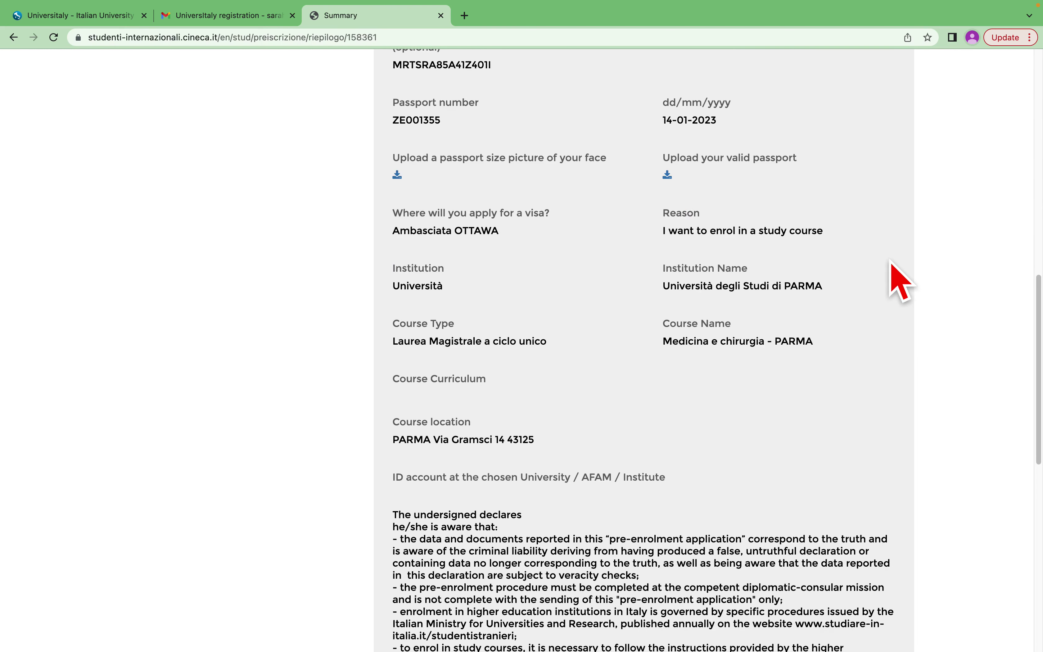
scroll(891, 263, "down", 4)
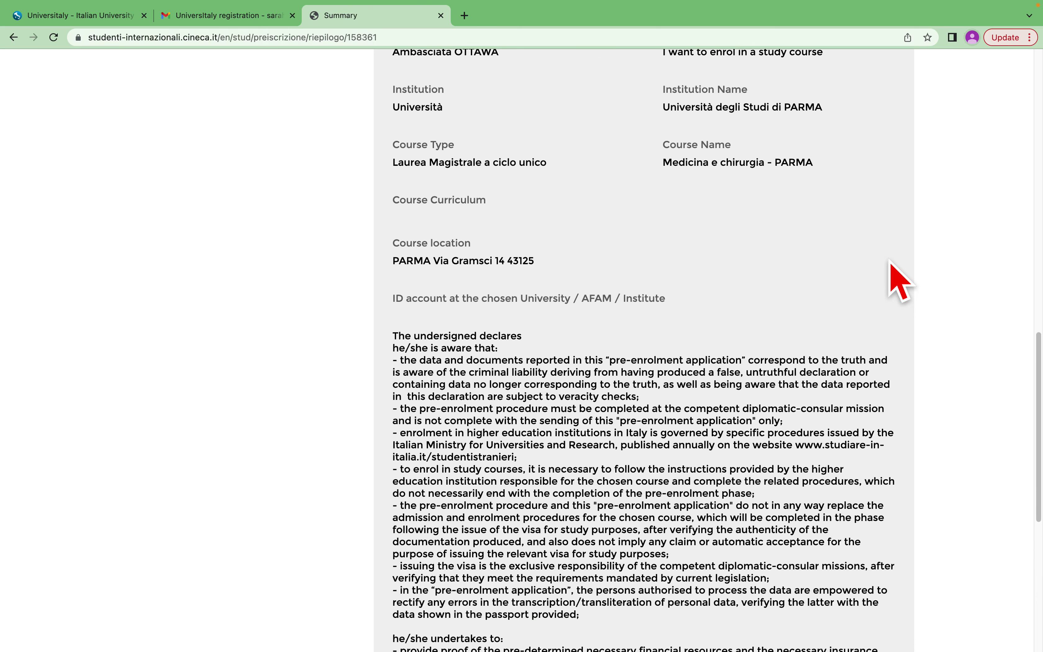
scroll(901, 280, "down", 3)
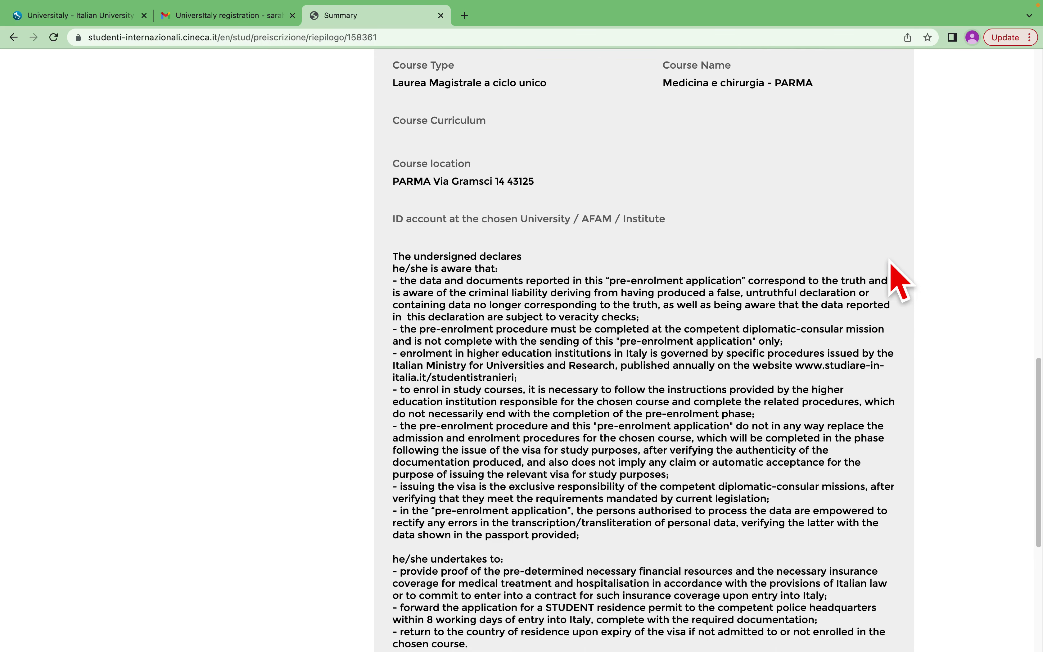
scroll(892, 263, "down", 5)
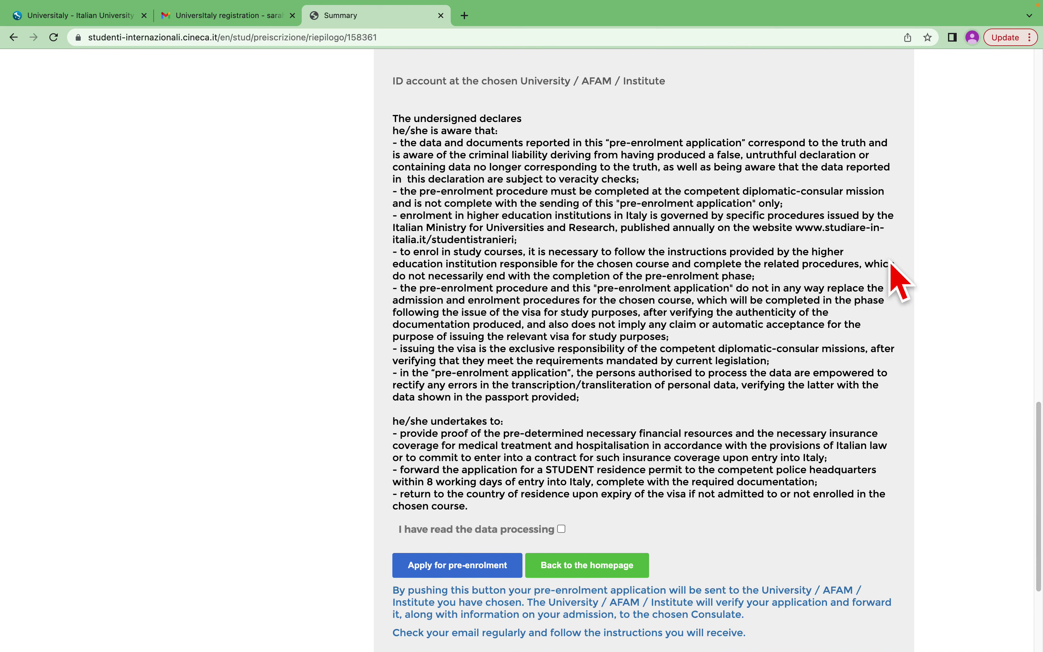
scroll(901, 280, "down", 1)
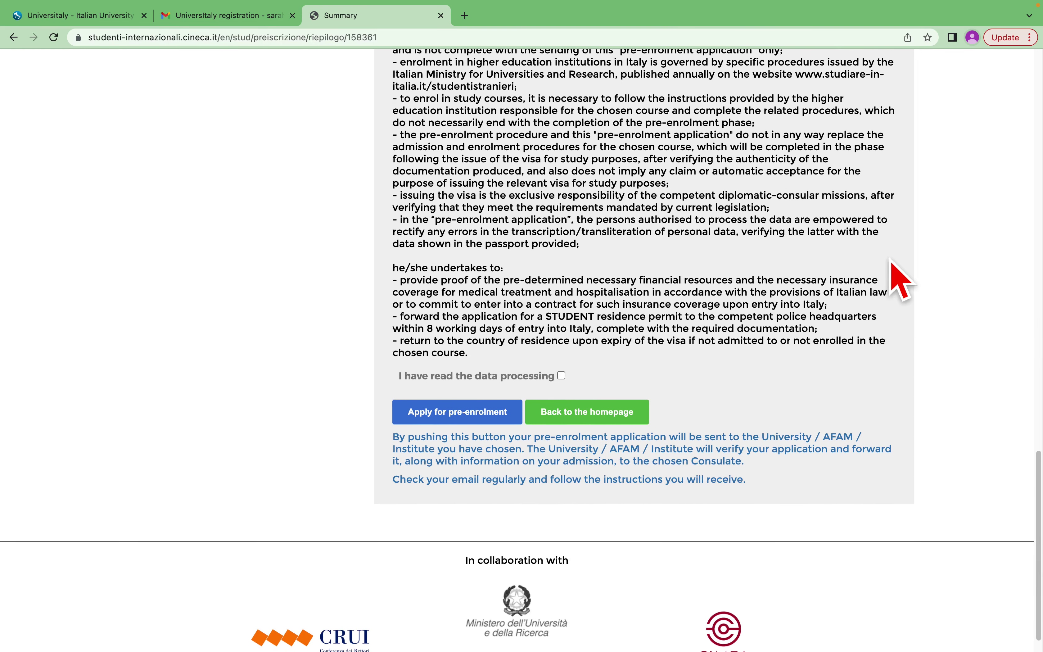
scroll(858, 314, "down", 1)
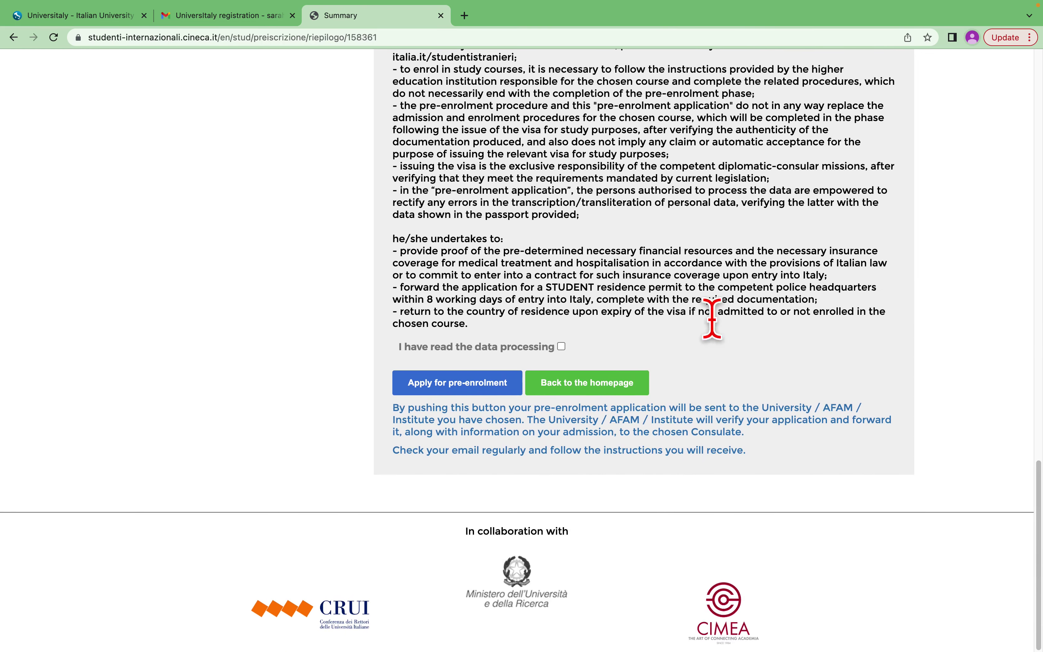
Step: Confirm having read the data processing notice, look through the personal data briefing note PDF and return to the application summary
left_click(562, 347)
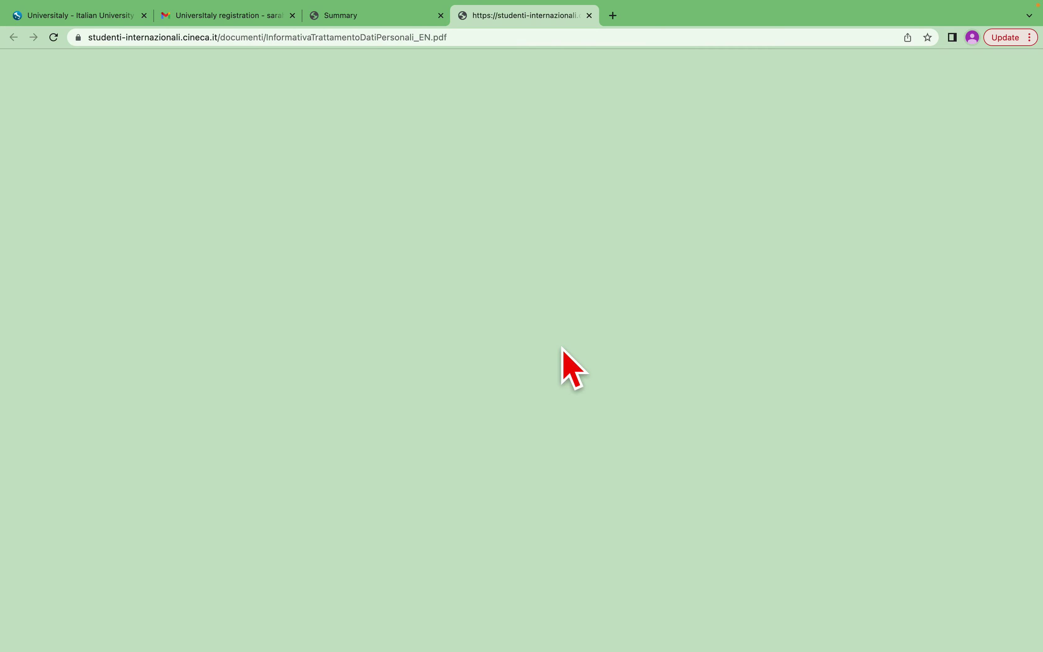
scroll(683, 326, "down", 20)
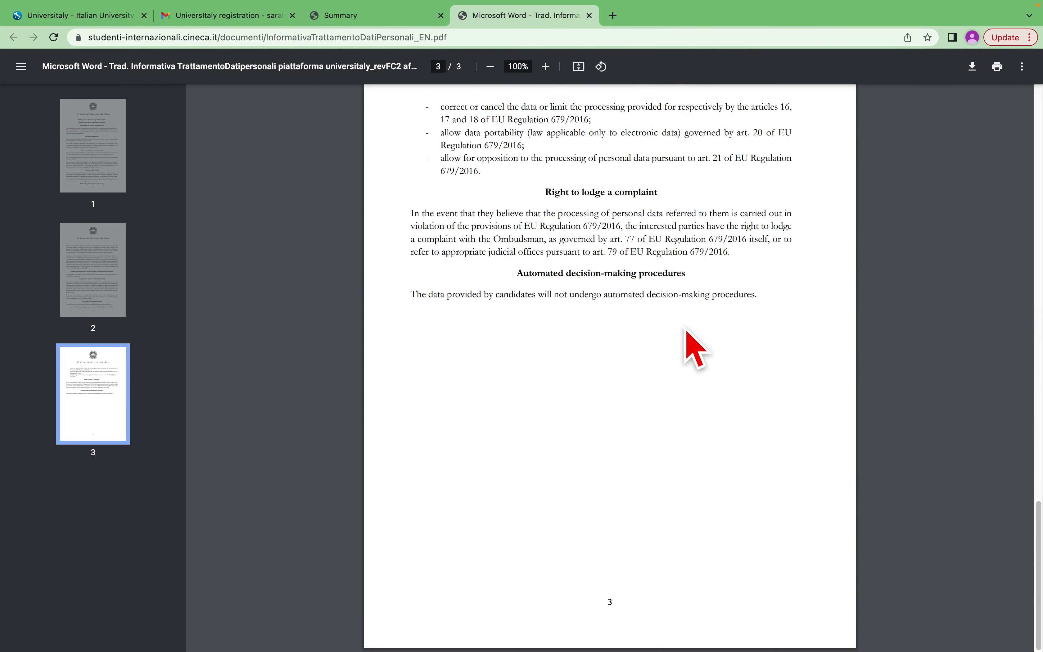
scroll(694, 347, "up", 20)
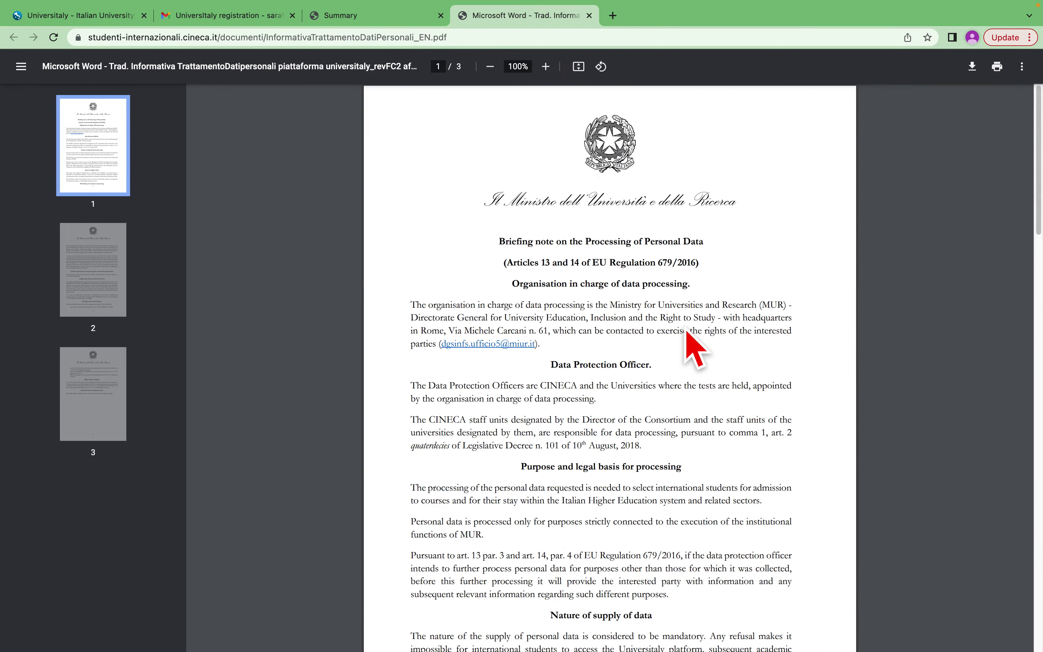
left_click(402, 25)
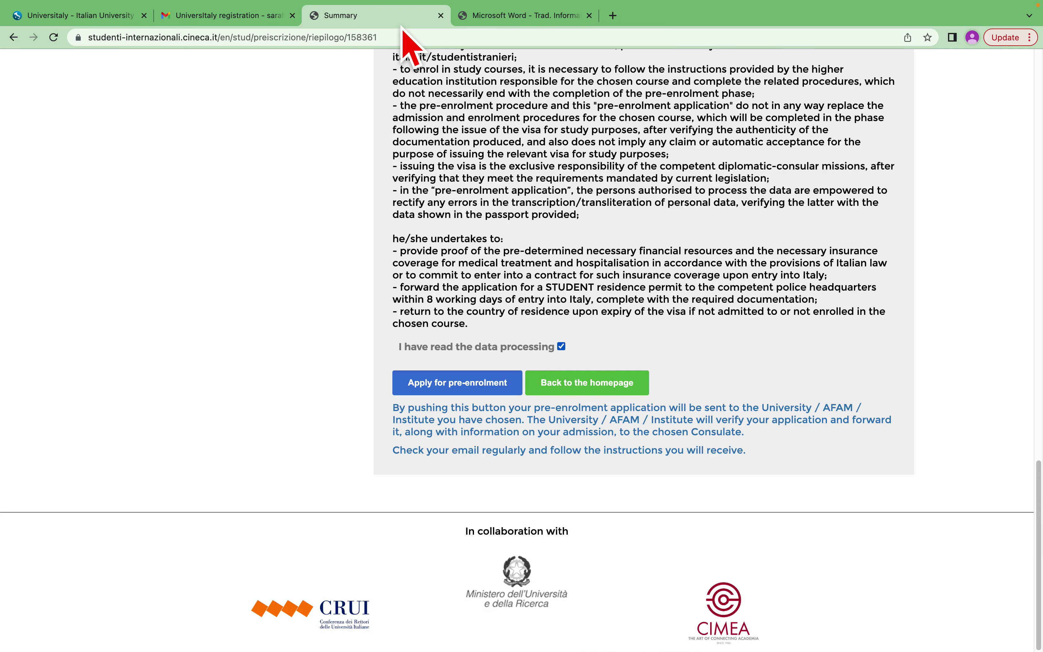